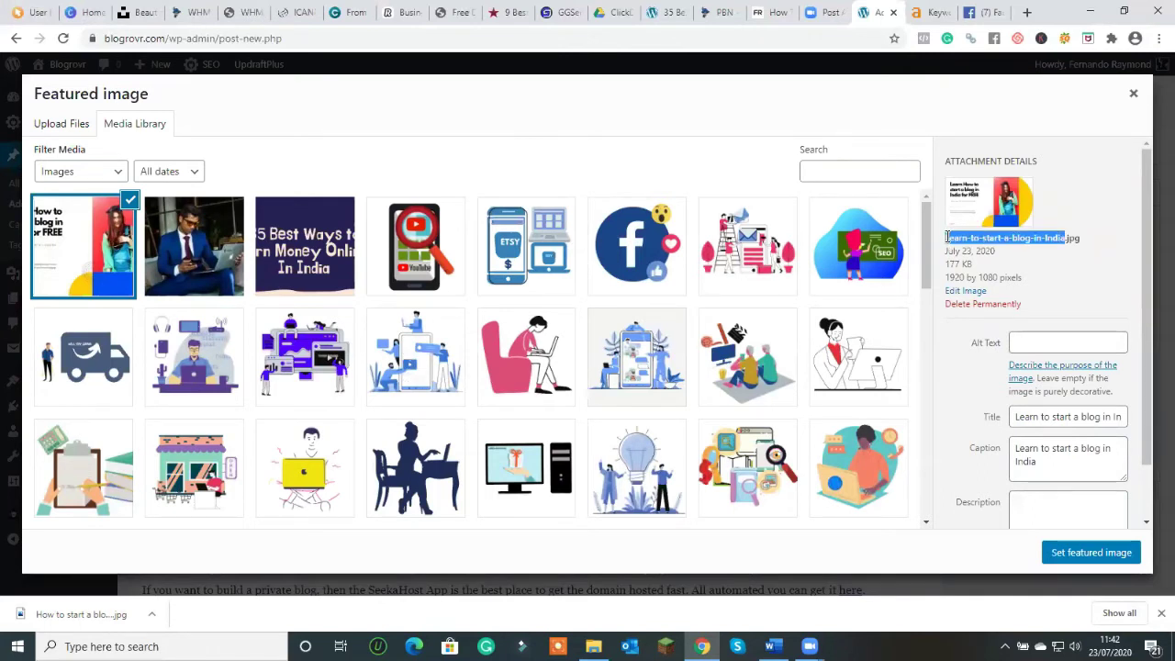
Step: Set the selected image as the featured image with alt text "Learn-to-start-a-blog-in-India" and an empty caption
click(1072, 341)
text(Learn-to-start-a-blog-in-India)
drag(1067, 473, 979, 424)
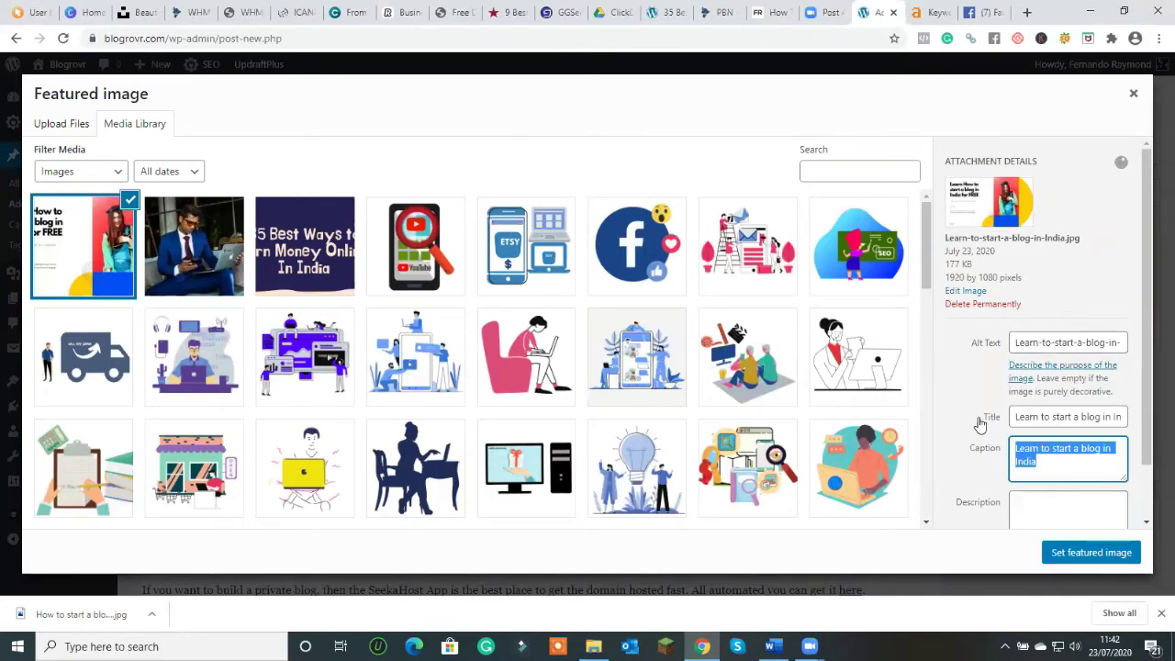
key(BackSpace)
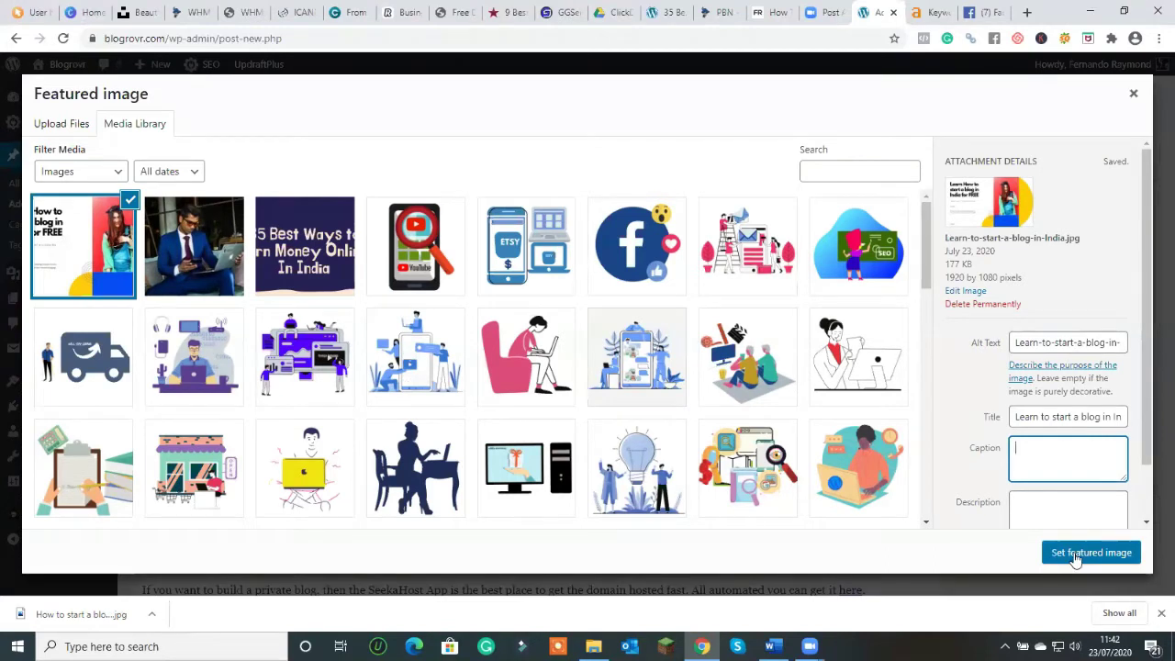
click(1076, 557)
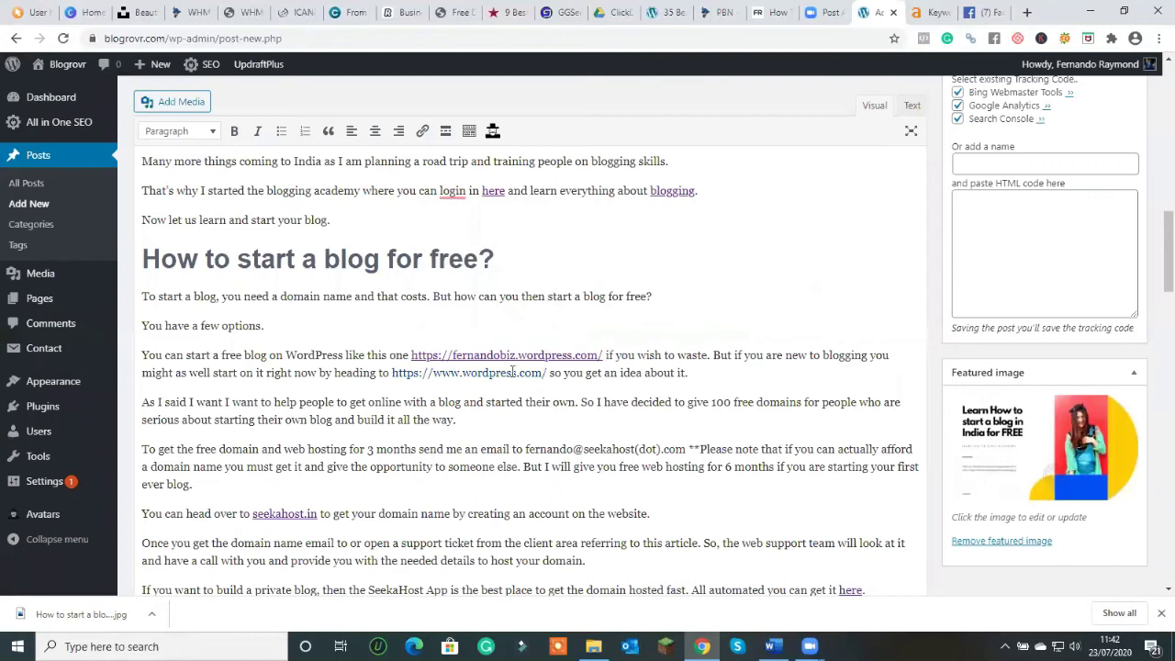
Step: Add a new category named "Blogging" to the post
scroll(512, 372, up, 4)
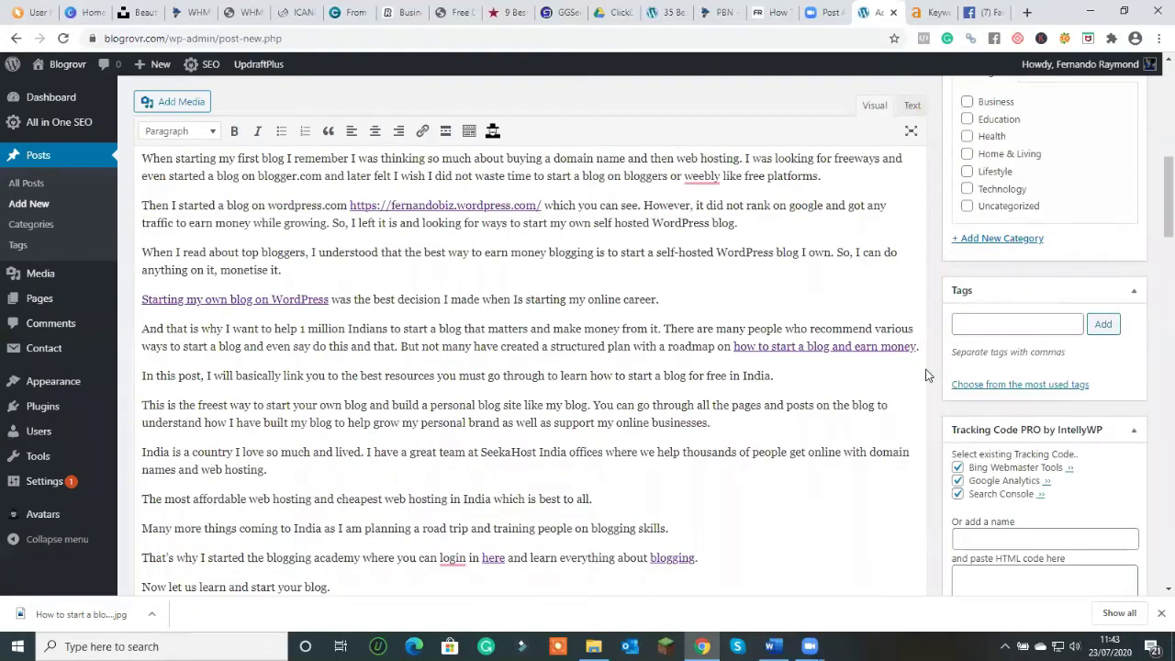
scroll(927, 374, up, 2)
click(995, 459)
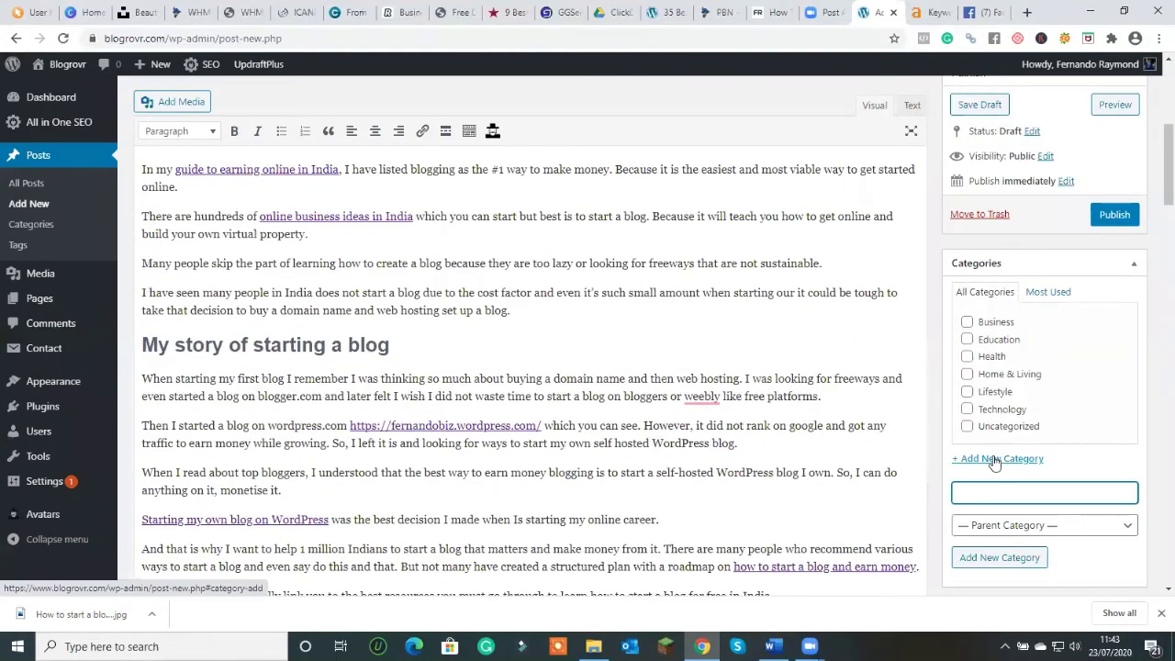
text(Blogging)
click(982, 557)
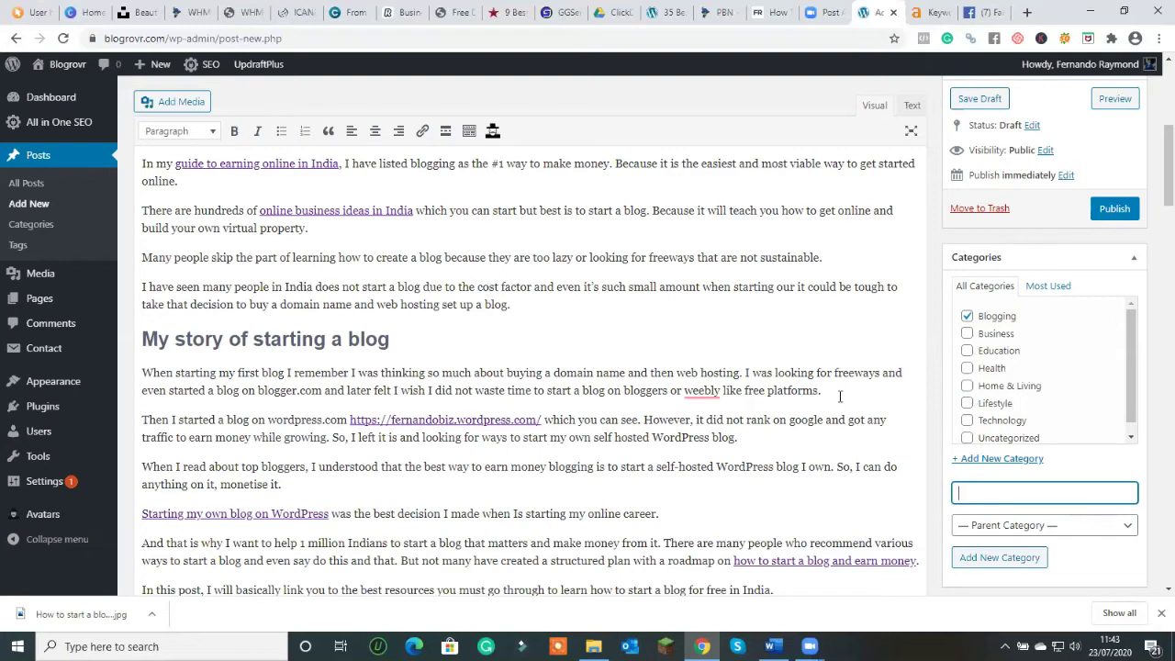
Step: Look over the draft from its ending back to the introduction and dismiss the browser's downloads bar
drag(1156, 174, 1154, 312)
scroll(1154, 312, down, 1)
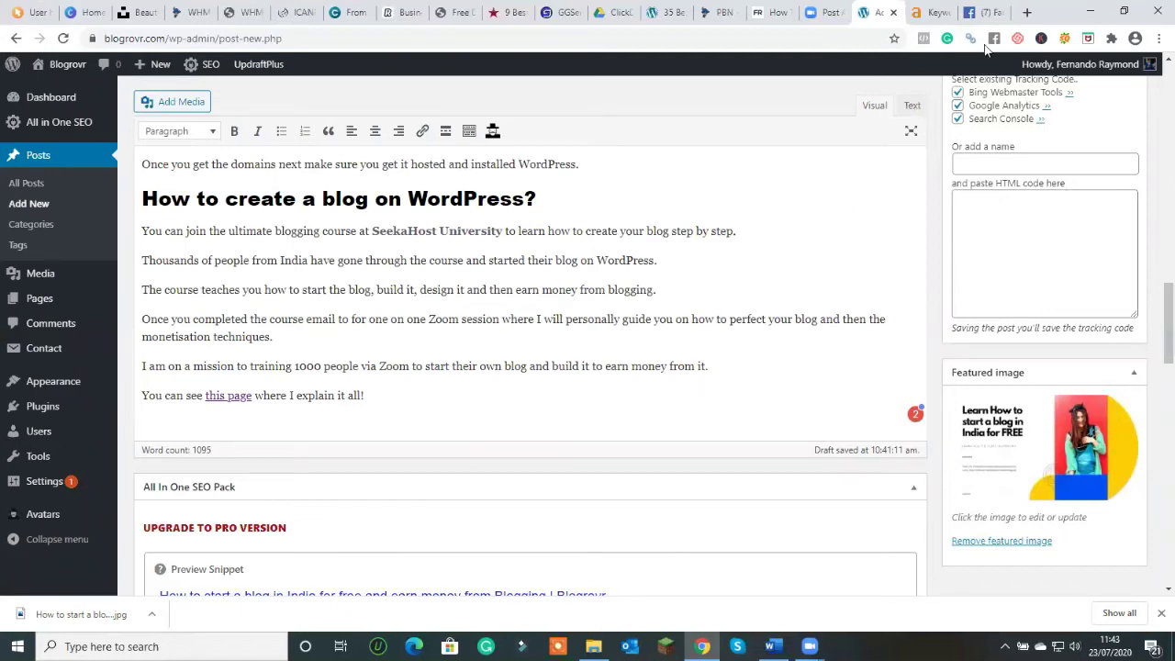
drag(1156, 328, 1153, 121)
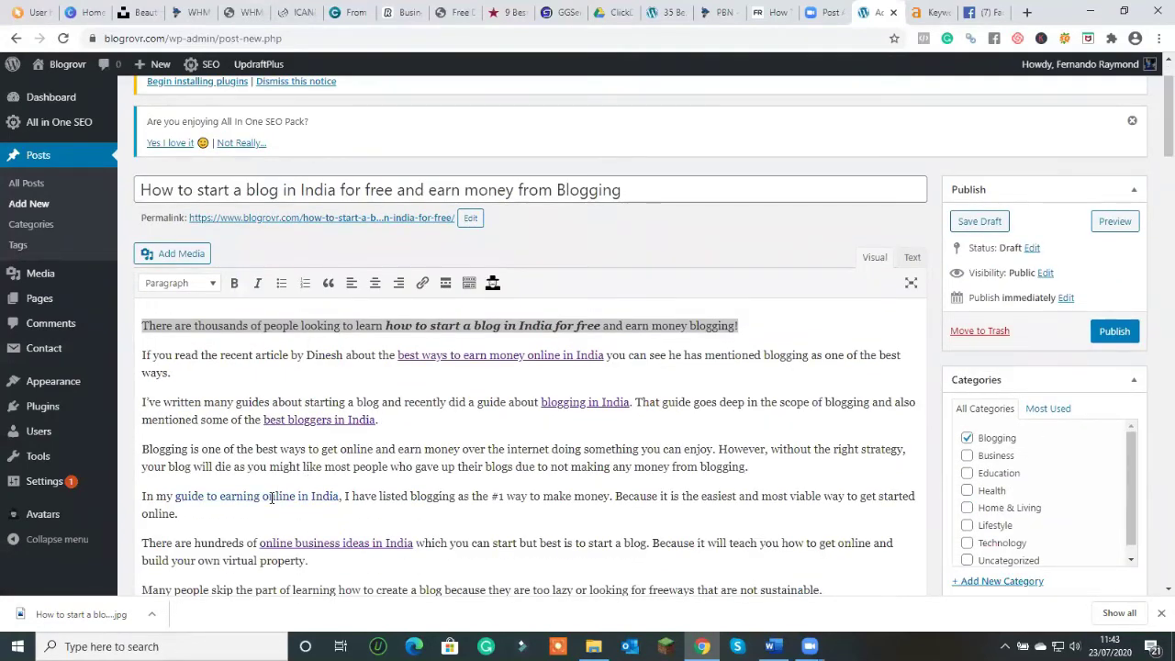
scroll(700, 389, down, 1)
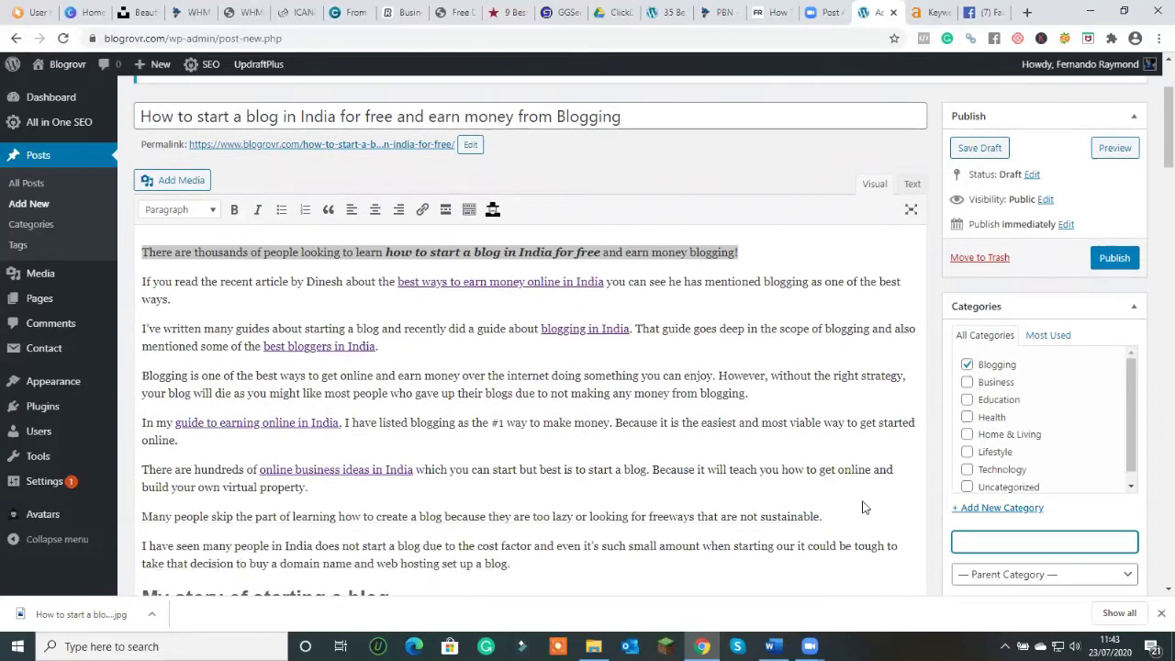
click(1161, 613)
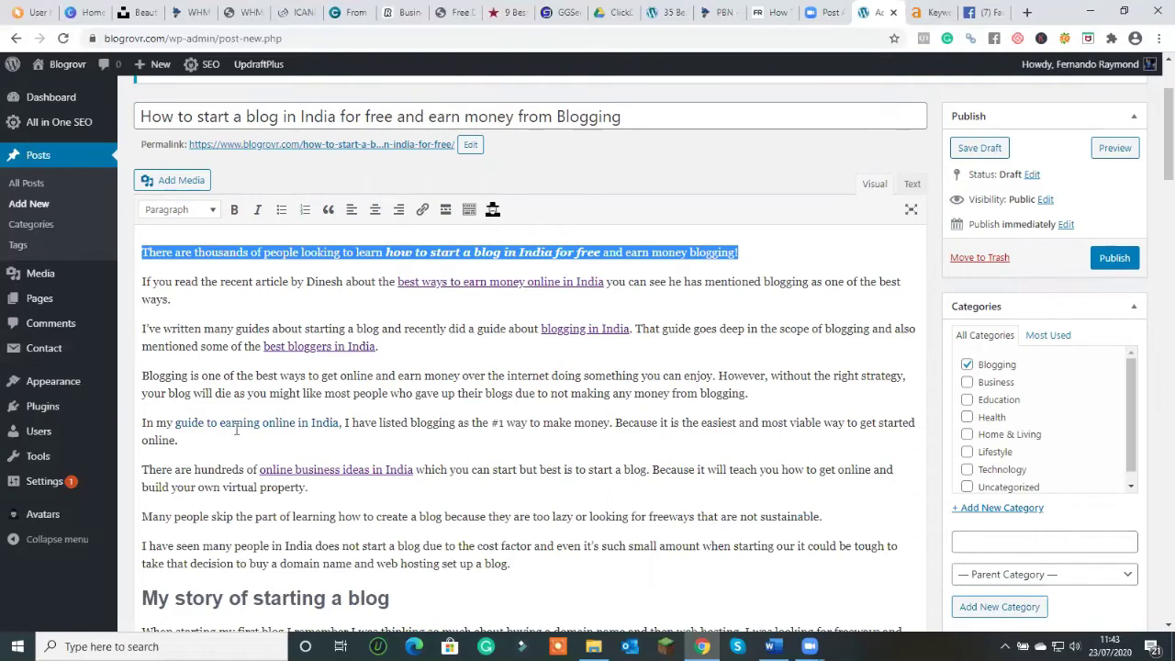
Step: Open fernandoraymond.com/earn-money-online-in-india/ in a new browser tab
click(1028, 13)
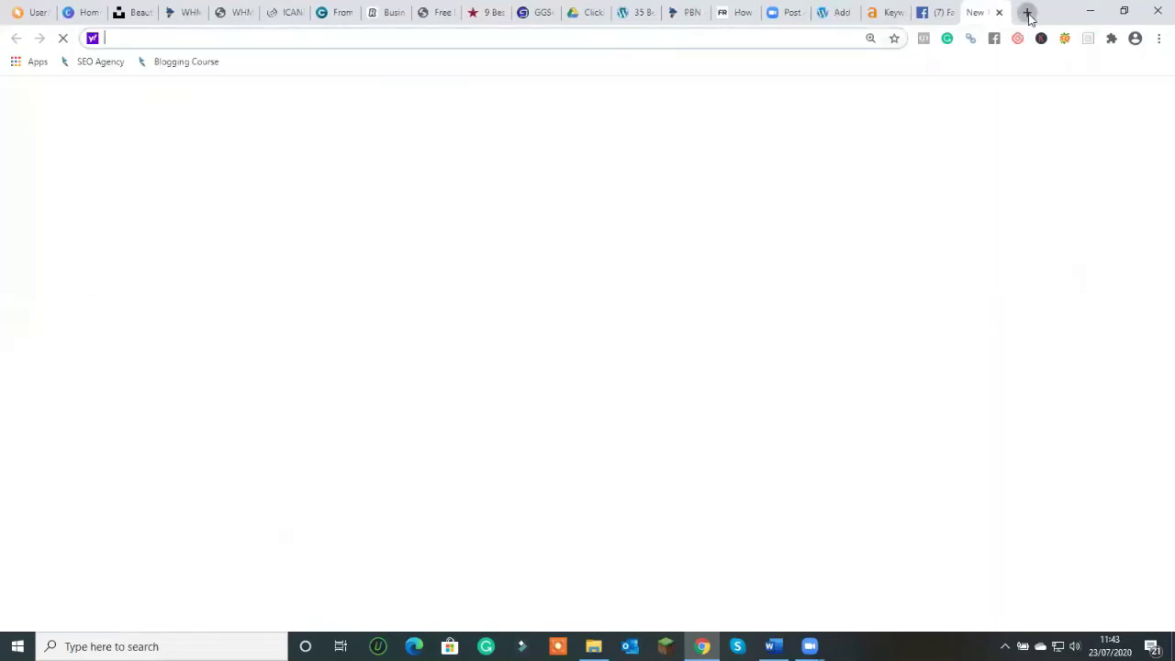
text(fernandoraymond.com/ea)
key(Return)
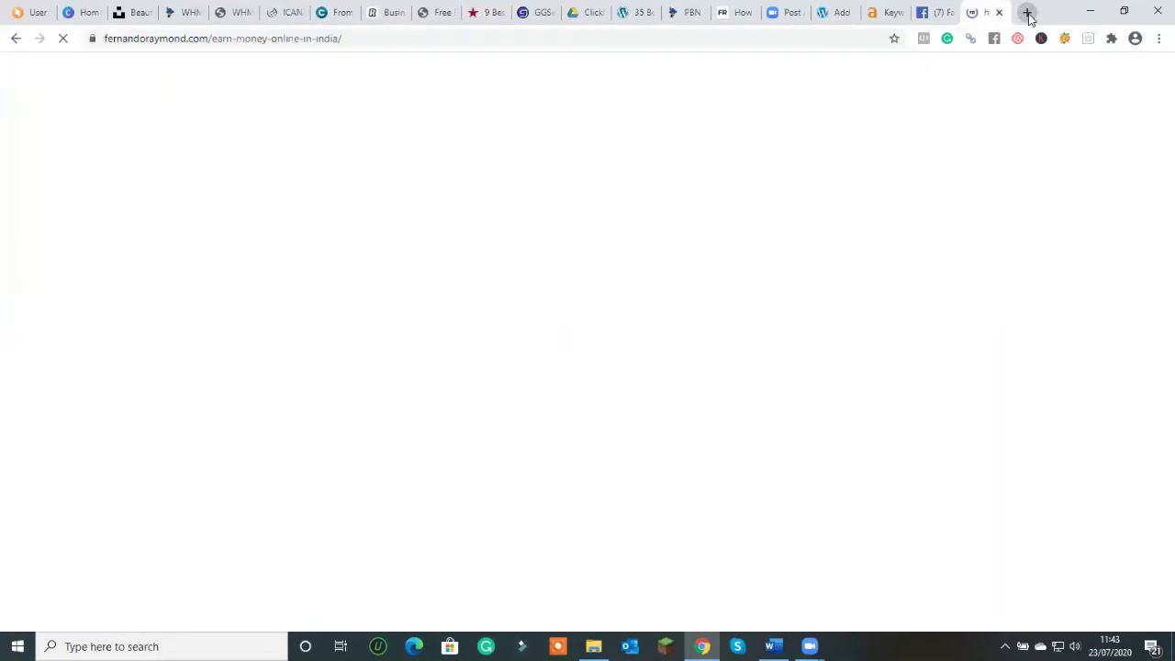
Step: Copy the full embed code under the "Share this Image On Your Site" heading
drag(1160, 70, 1158, 332)
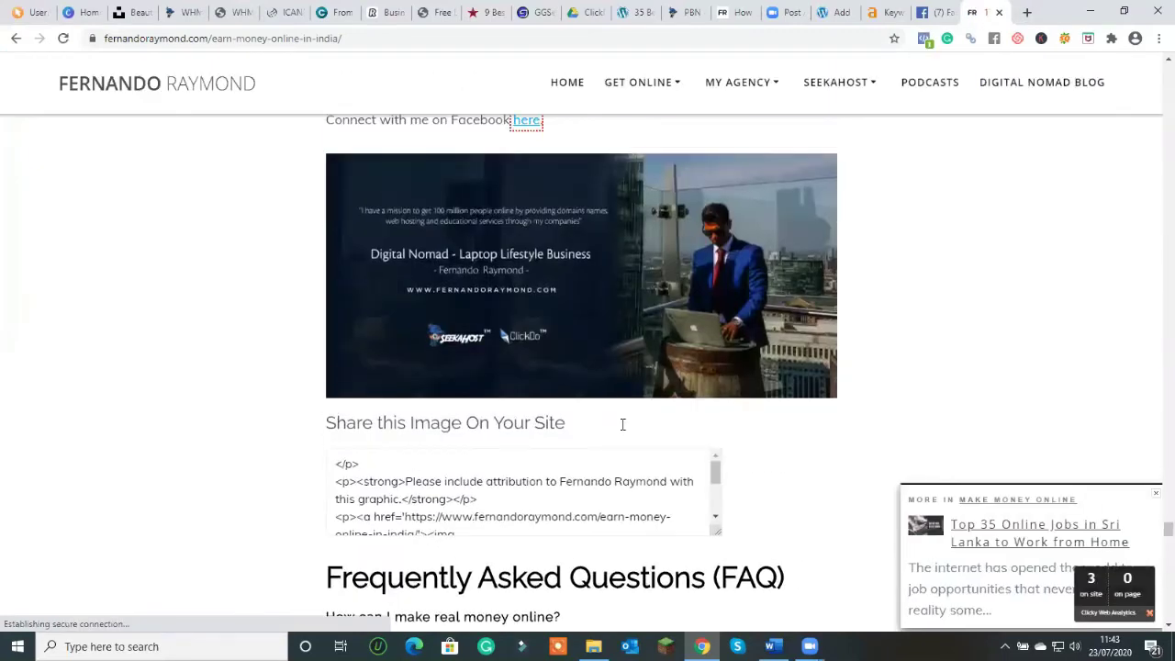
click(418, 492)
key(ctrl+c)
right_click(417, 493)
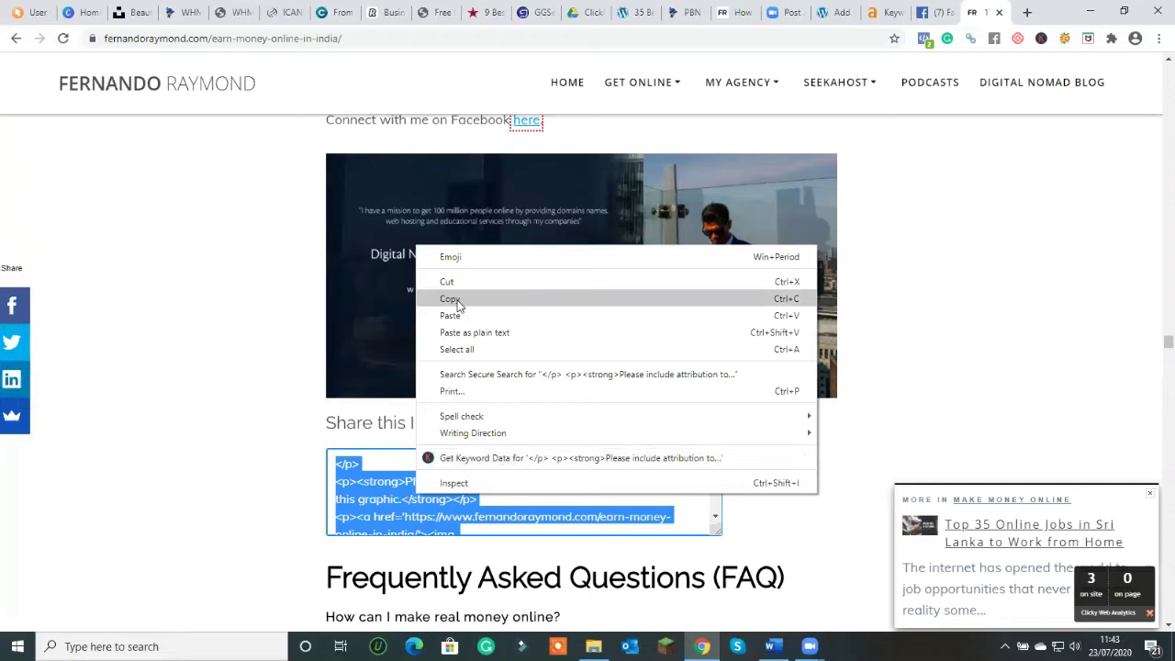
click(450, 298)
Step: Return to the draft post and paste the embed code into its HTML source before the "You can see this page" line
click(831, 12)
drag(1158, 147, 1154, 386)
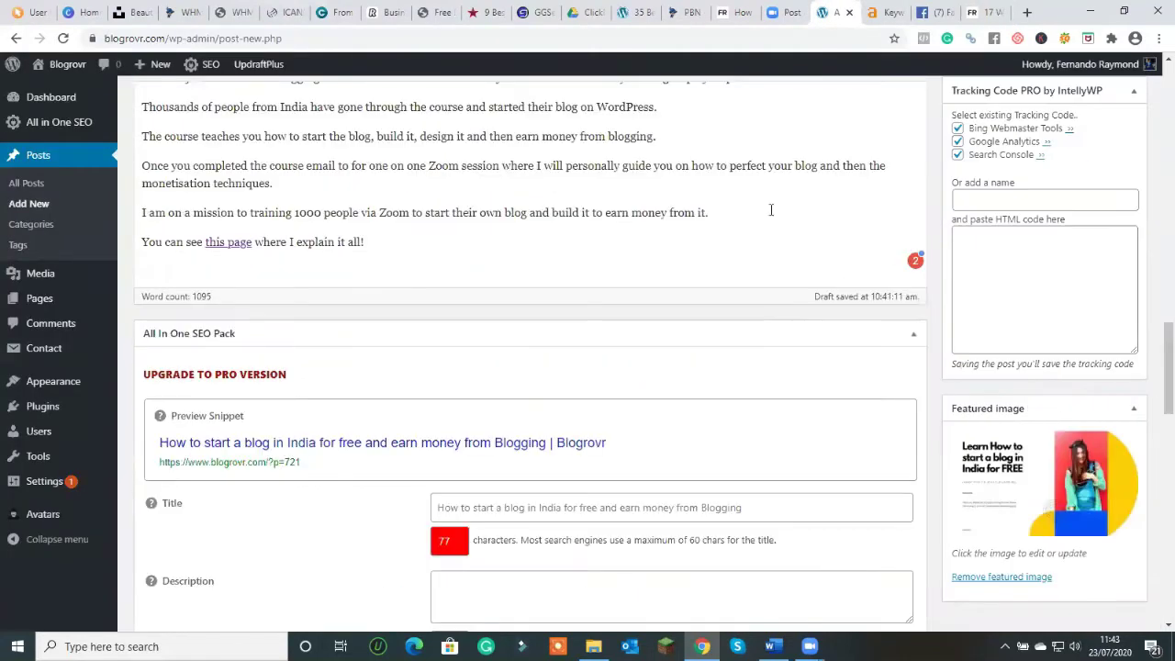
scroll(863, 272, up, 3)
click(914, 107)
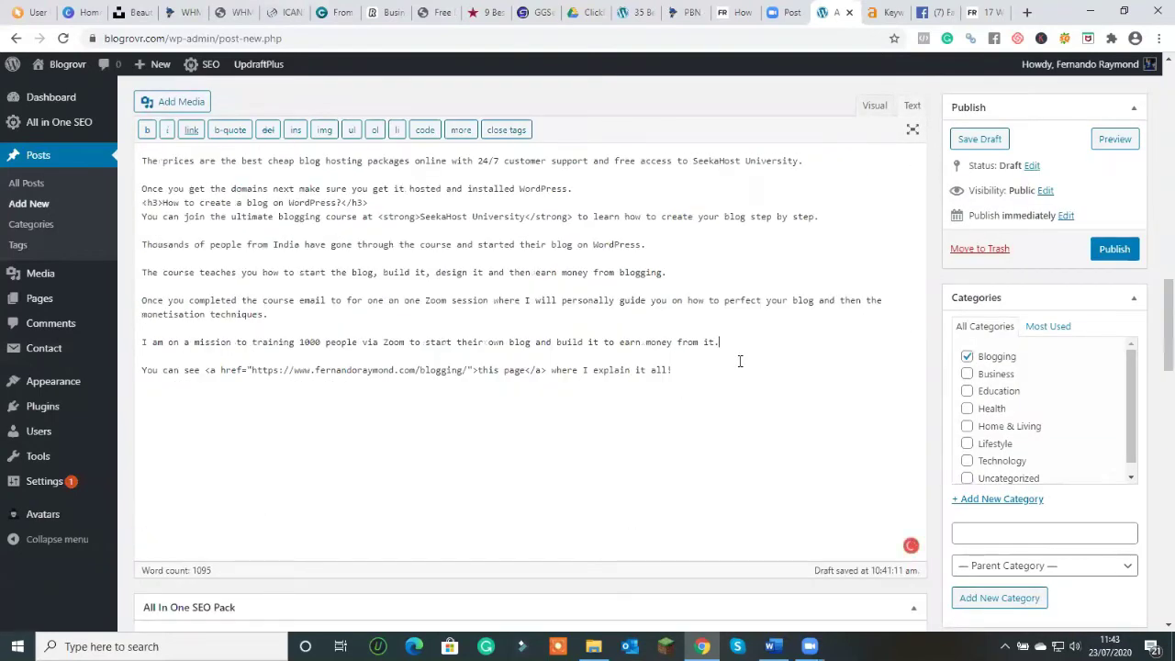
key(ctrl+v)
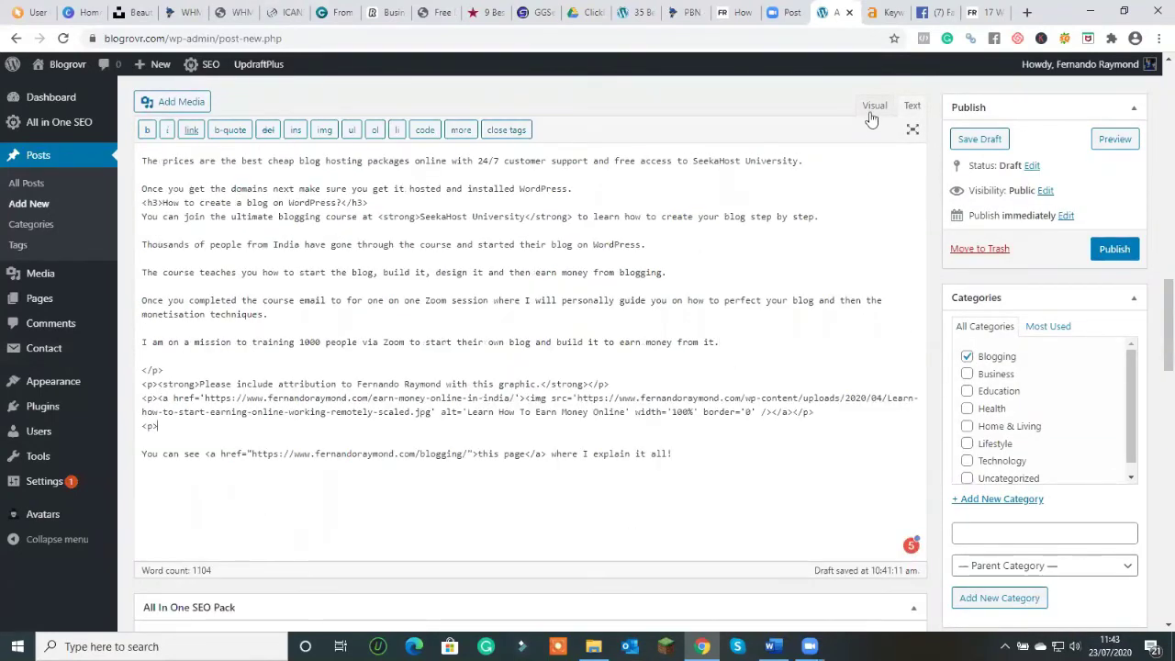
Step: Delete the bold attribution request above the embedded graphic in the visual version of the post
click(873, 105)
scroll(547, 294, down, 3)
drag(548, 294, 14, 276)
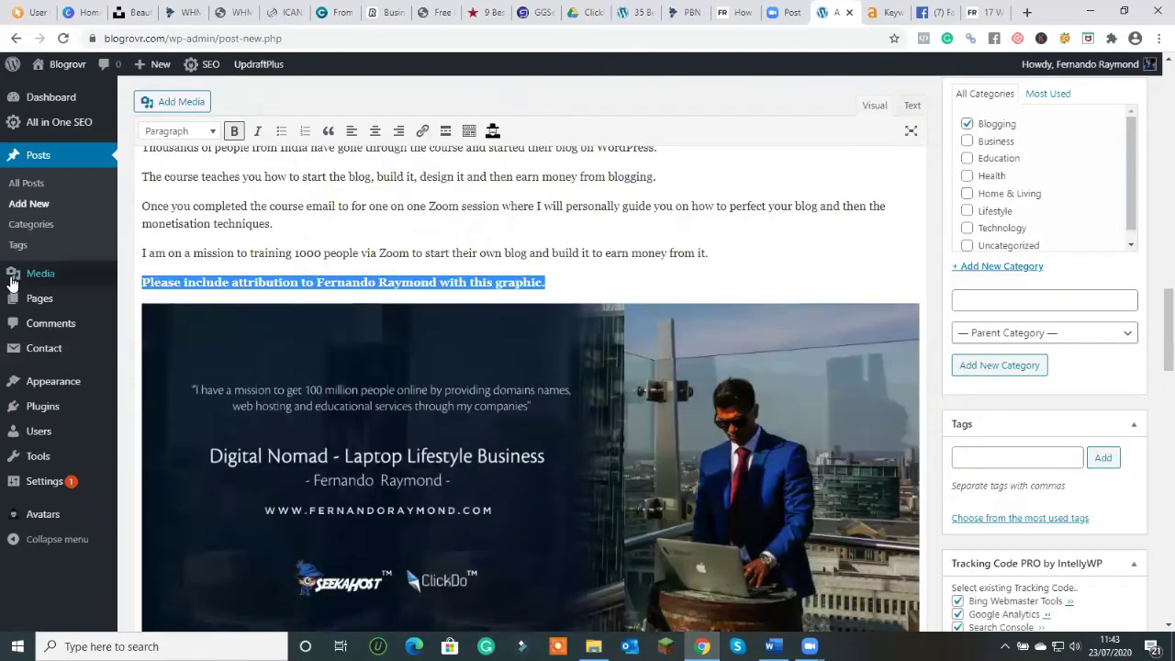
key(BackSpace)
mouse_move(11, 280)
key(BackSpace)
Step: Set the "guide to earning online in India" link to open in a new tab with rel="nofollow"
drag(1169, 330, 1170, 116)
scroll(313, 475, down, 3)
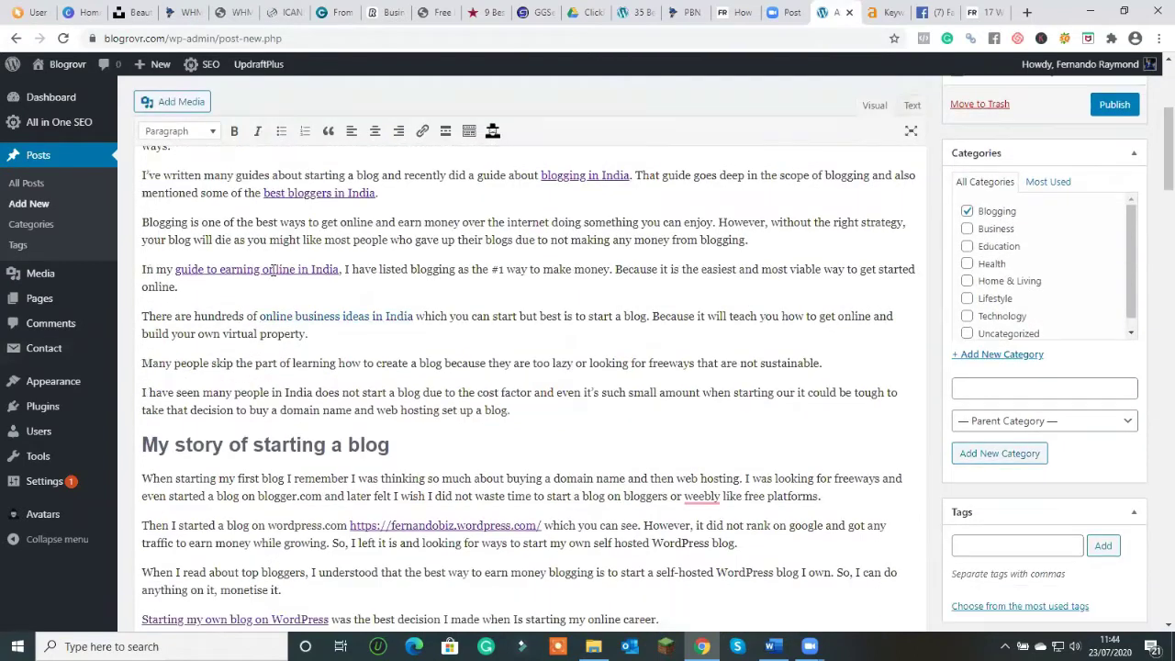
click(273, 270)
click(427, 297)
click(428, 296)
click(486, 296)
click(486, 311)
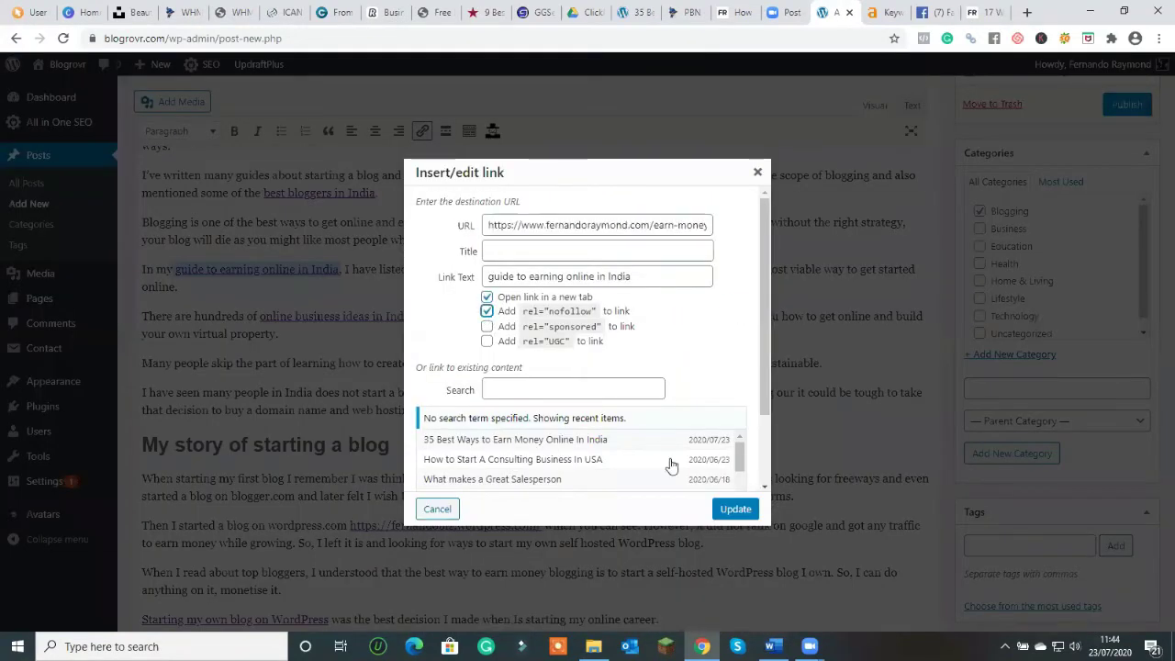
click(734, 508)
scroll(699, 543, up, 2)
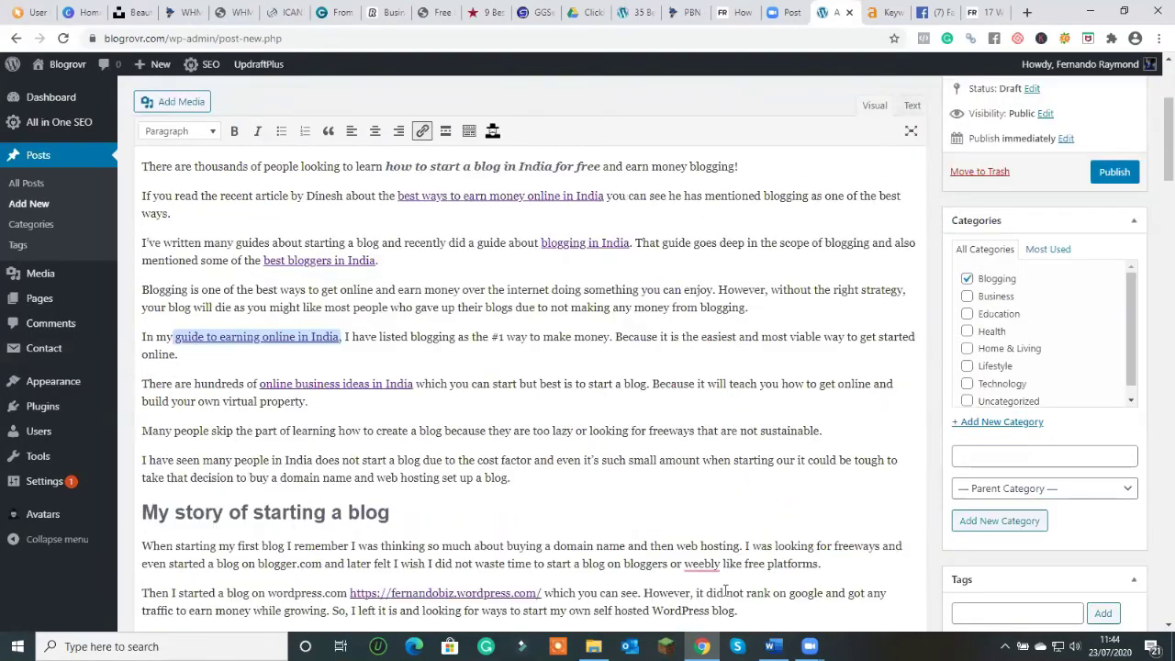
scroll(698, 543, down, 4)
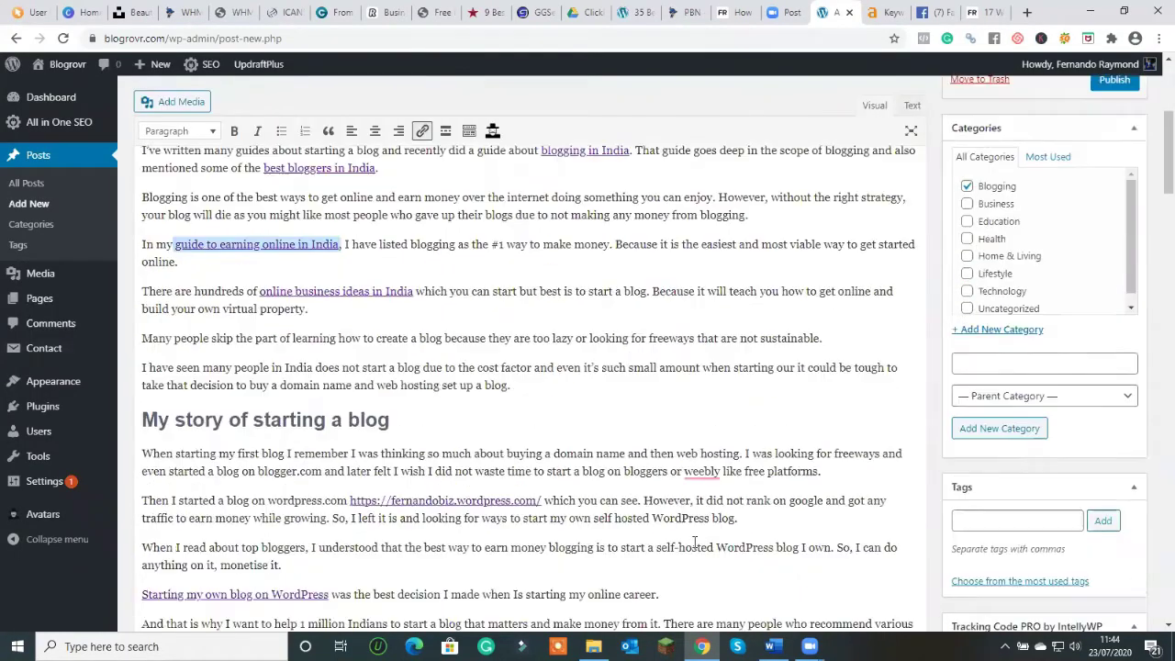
mouse_move(697, 343)
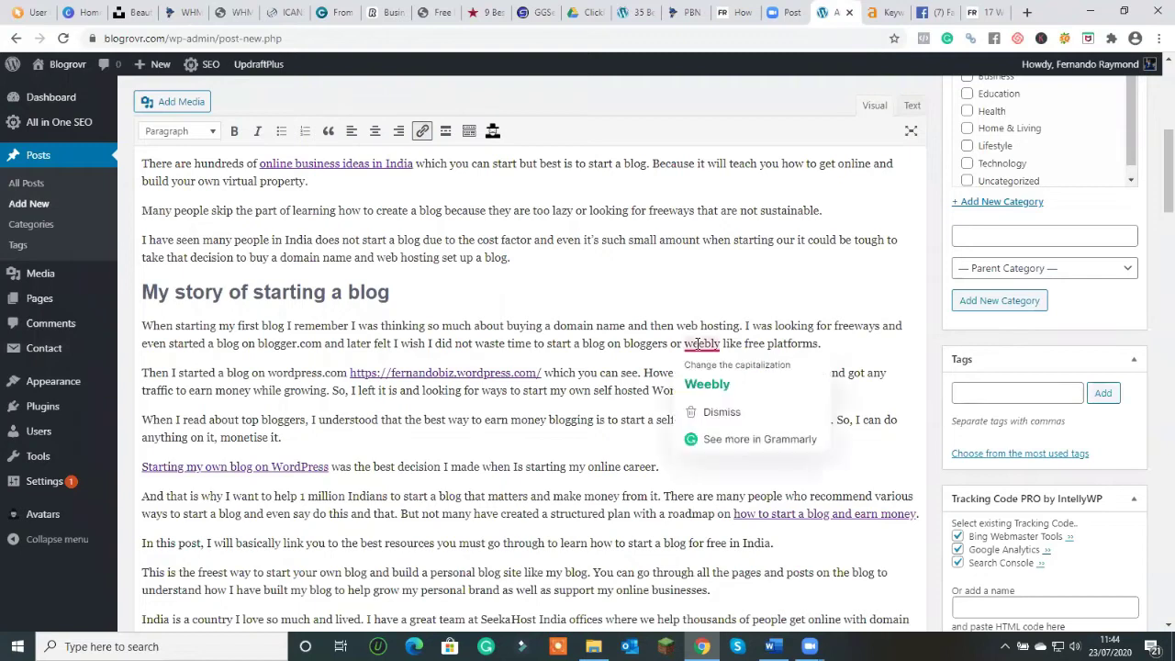
scroll(153, 315, down, 1)
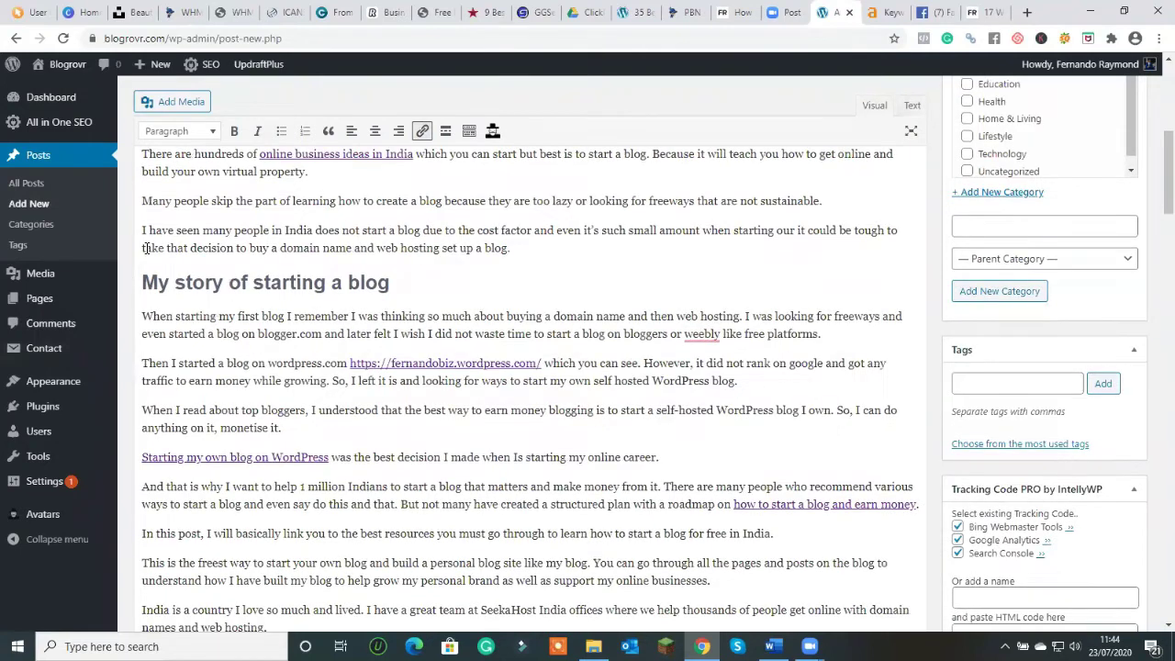
click(177, 103)
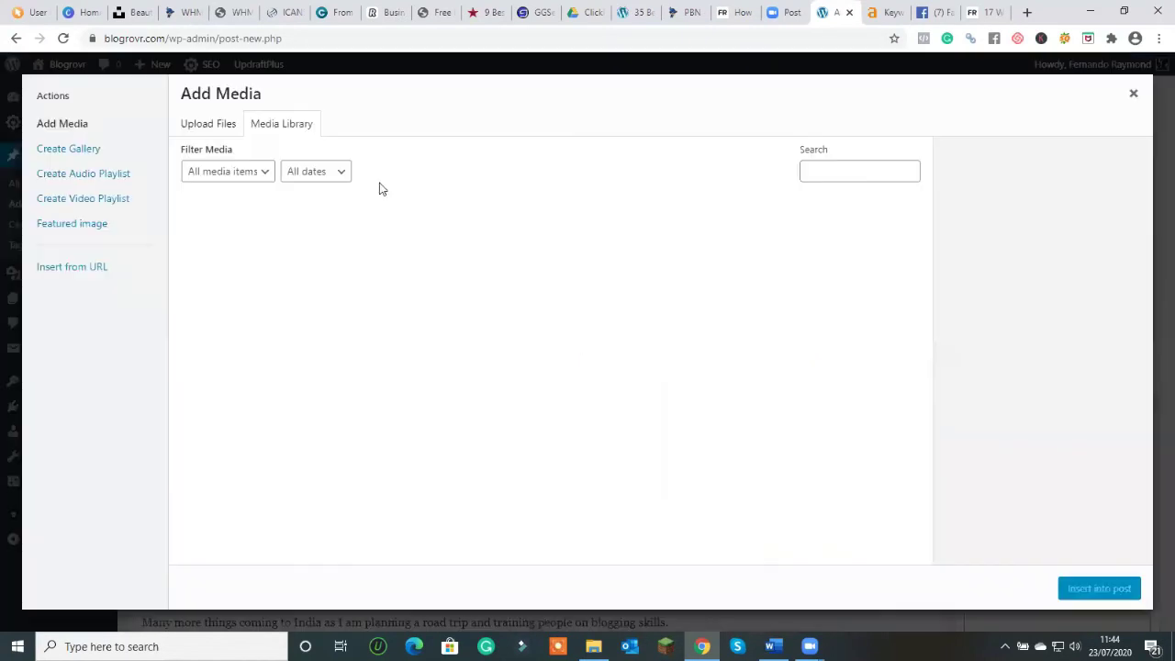
click(225, 125)
click(652, 356)
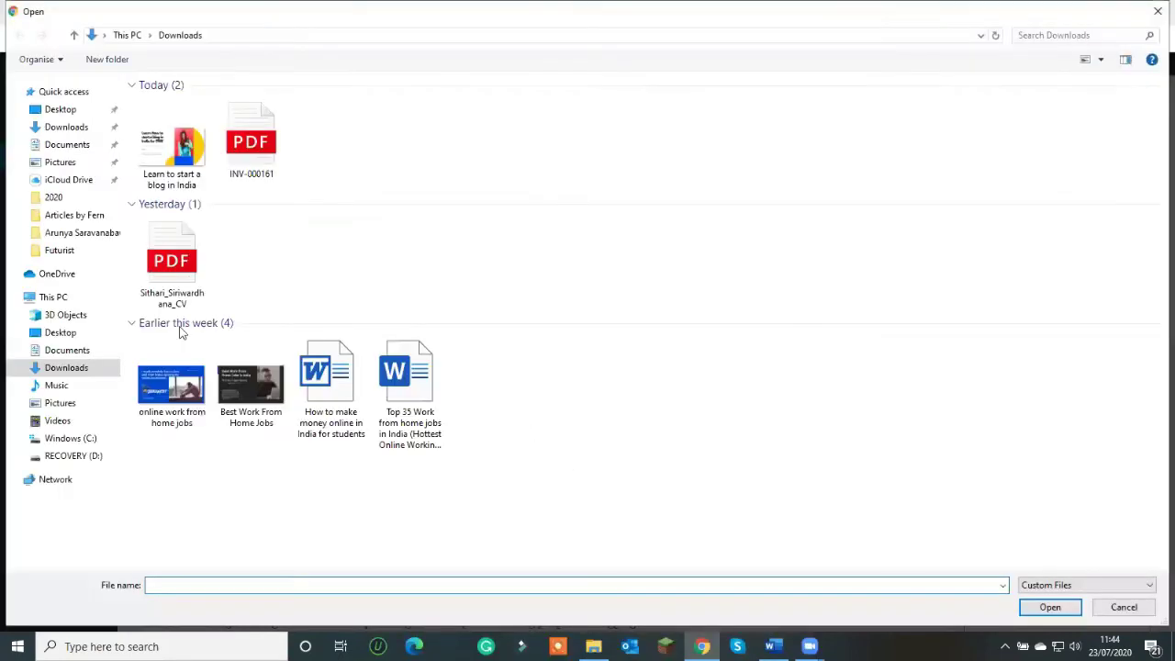
click(60, 403)
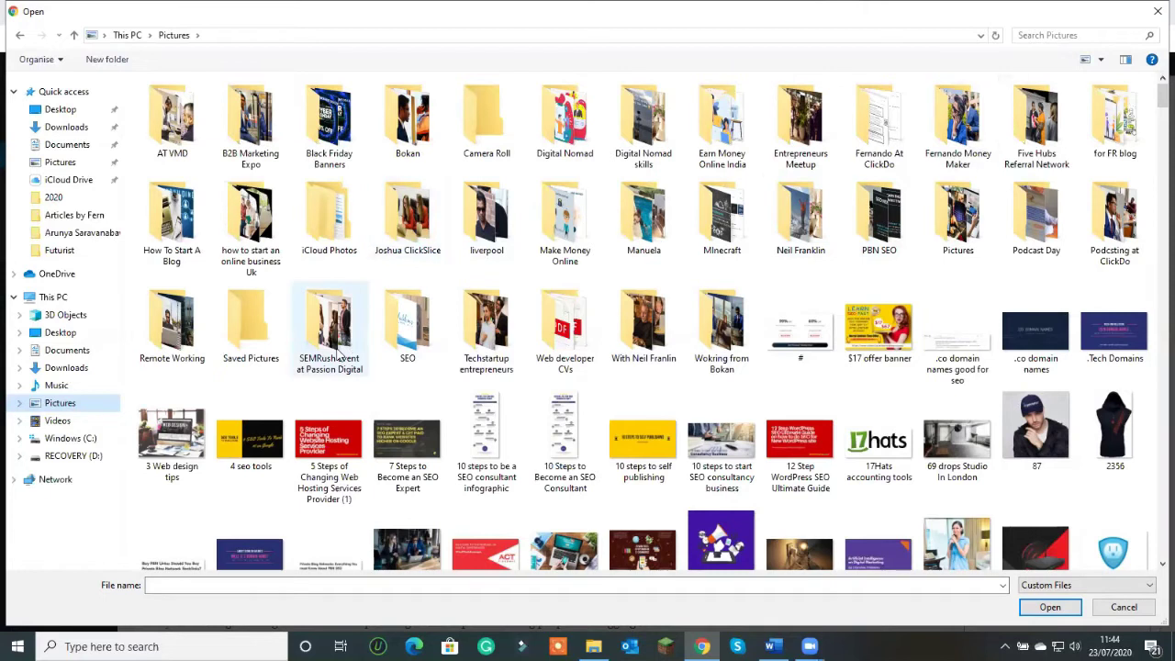
scroll(341, 353, down, 3)
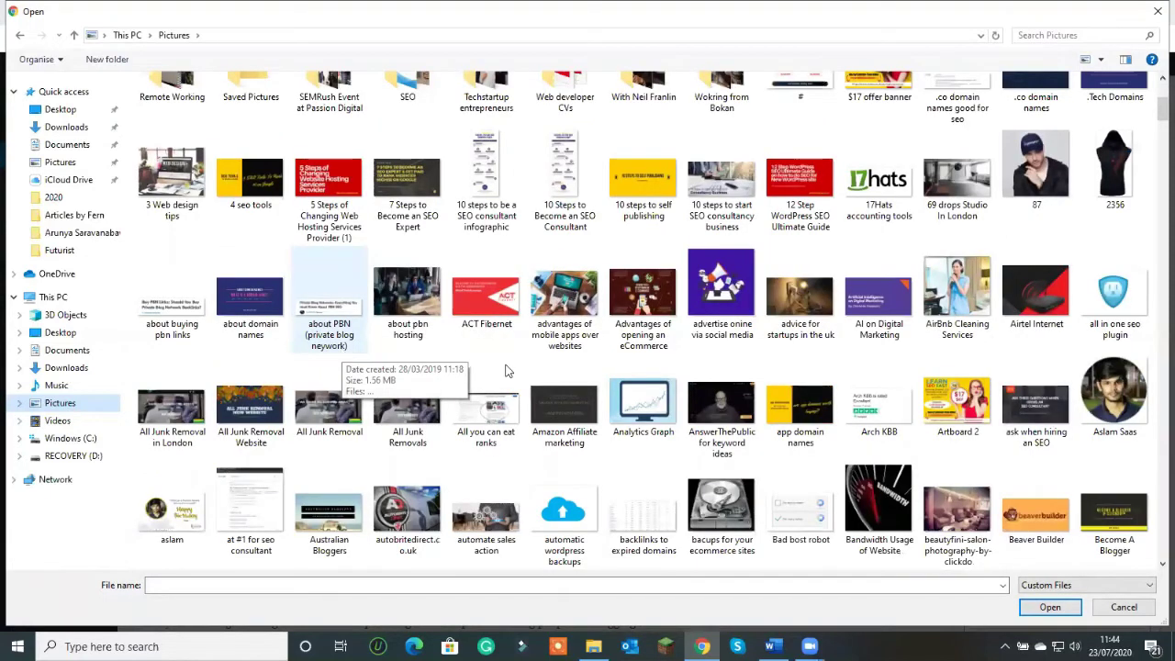
scroll(505, 364, down, 10)
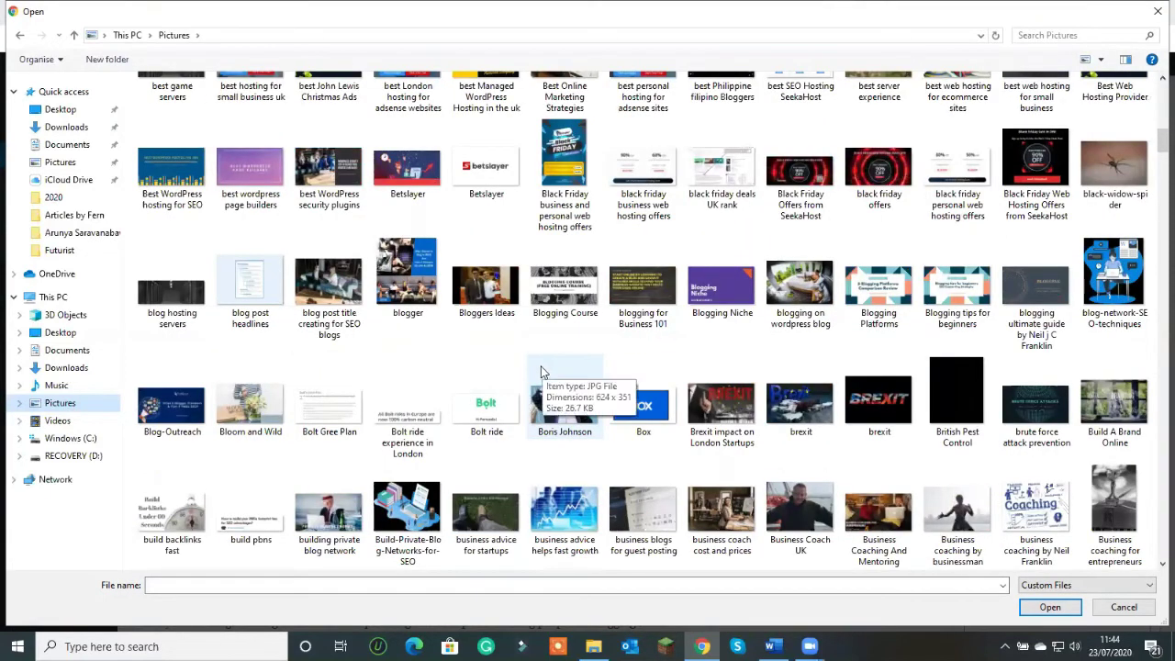
scroll(540, 372, up, 15)
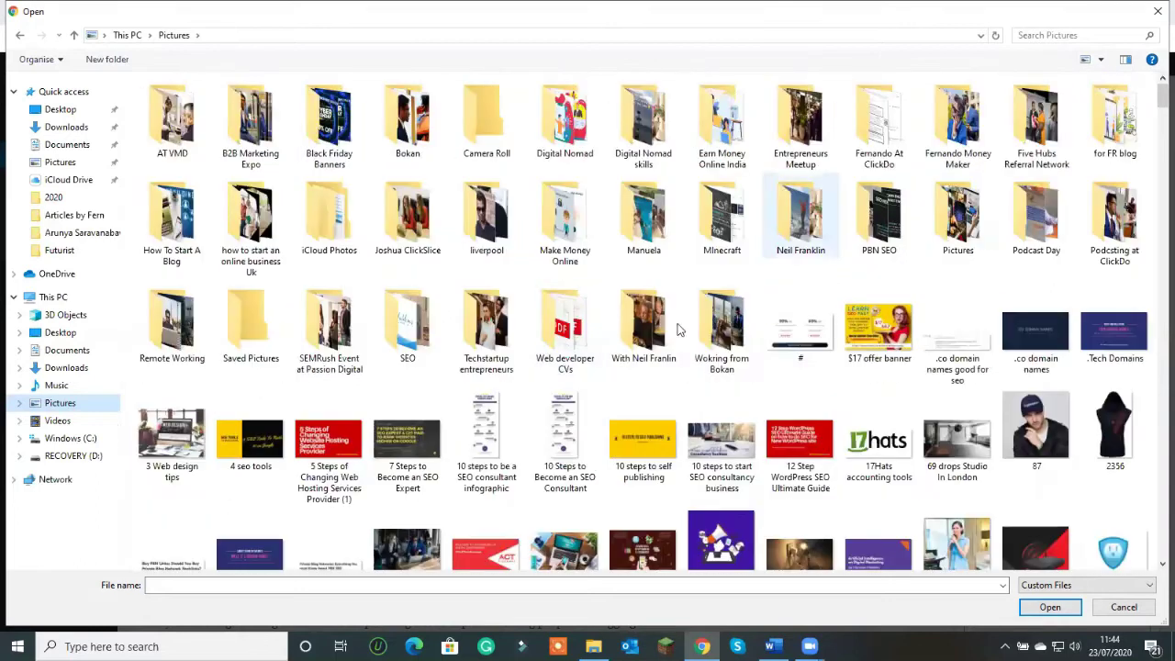
double_click(719, 327)
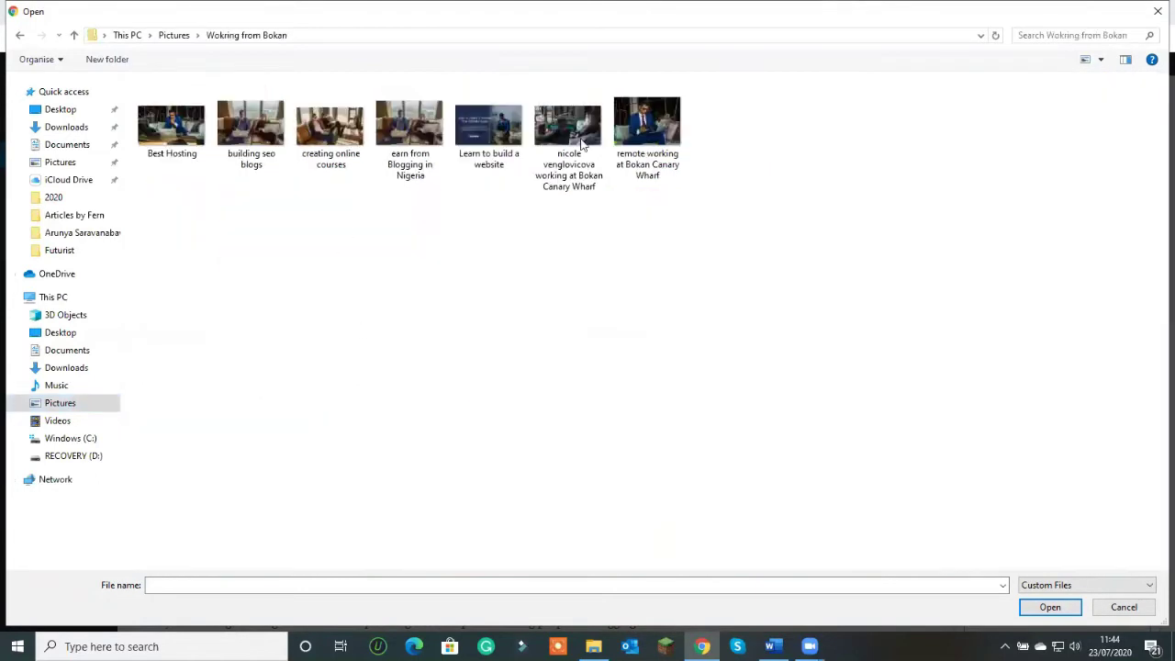
click(1157, 11)
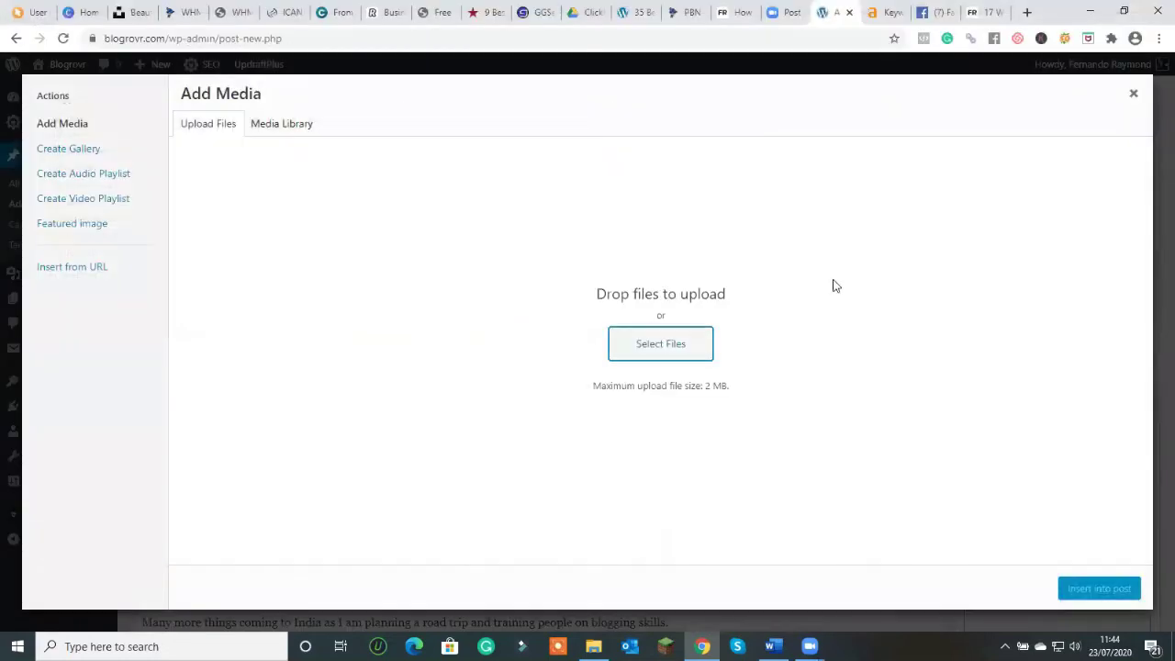
click(1133, 92)
key(Escape)
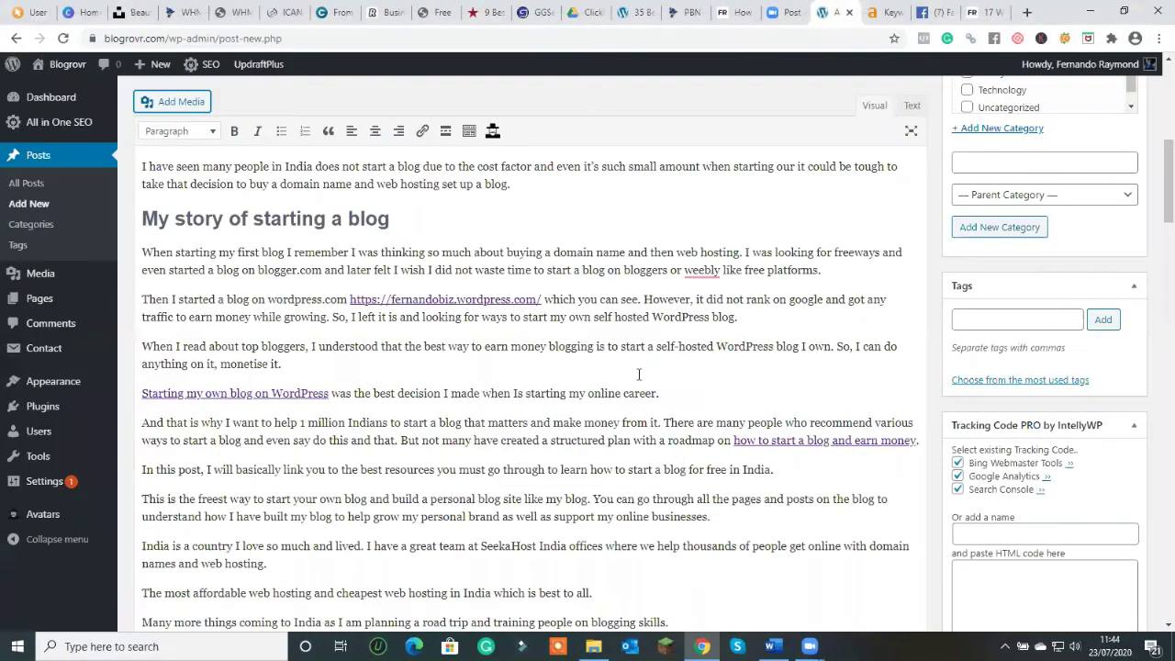
scroll(642, 368, up, 2)
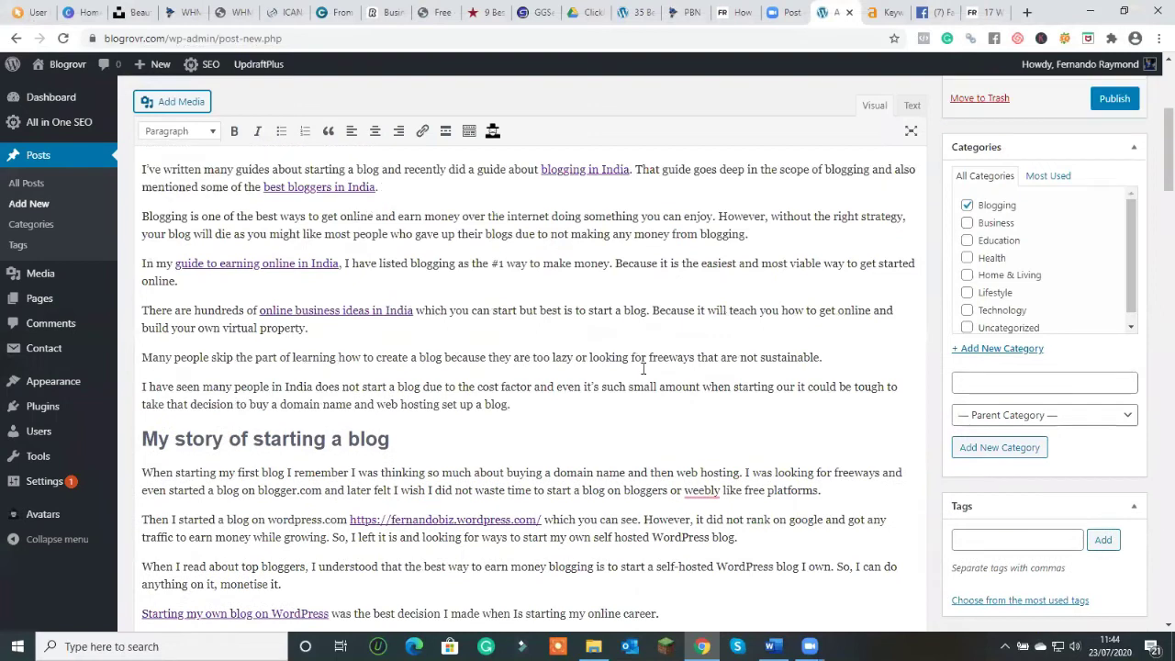
scroll(643, 368, down, 3)
scroll(645, 368, up, 5)
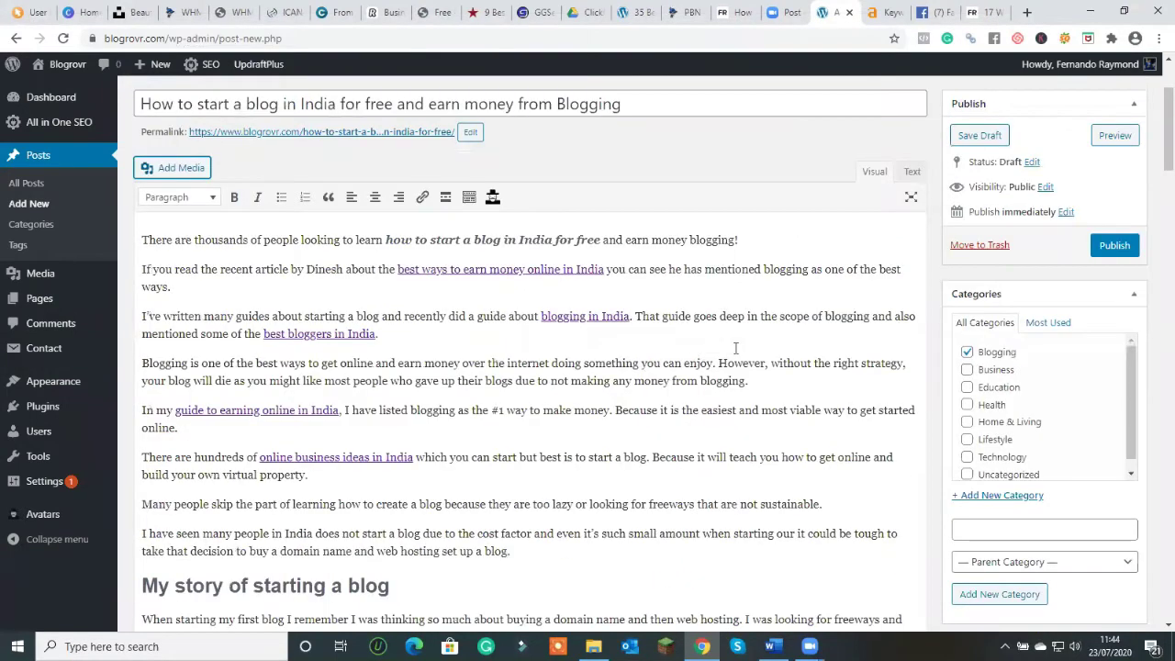
Step: Copy the full post title and start editing the All In One SEO Pack description
scroll(643, 247, up, 2)
click(642, 265)
key(ctrl+a)
key(ctrl+c)
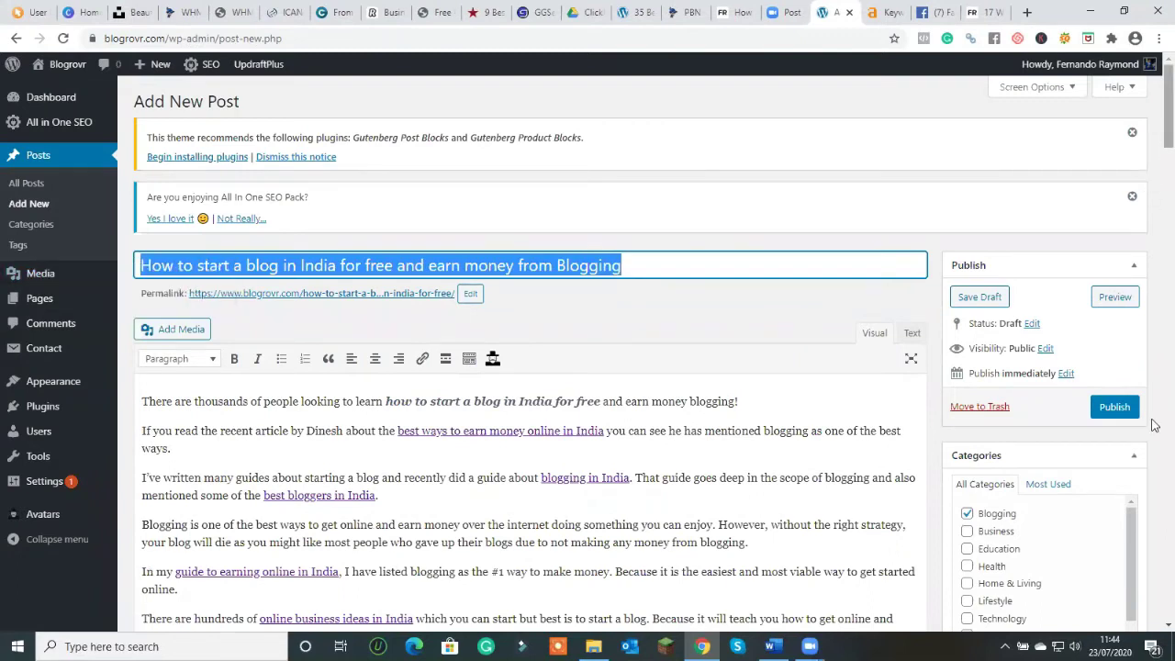
click(1154, 451)
scroll(1155, 450, down, 1)
click(666, 404)
text(Want to)
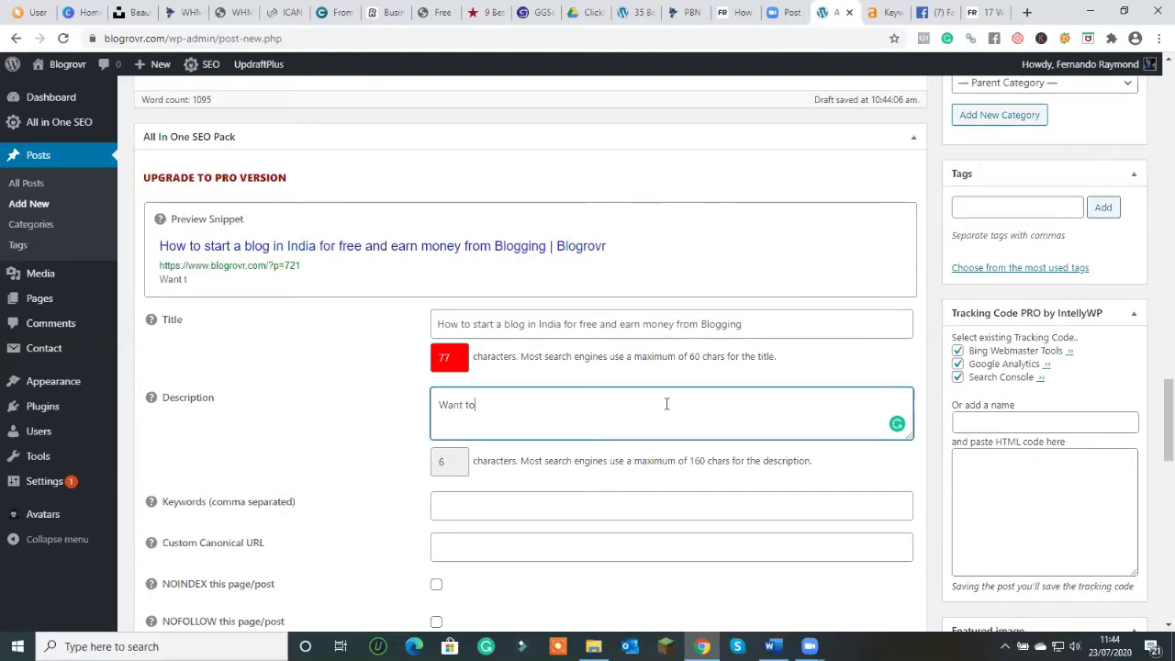
text( leanr)
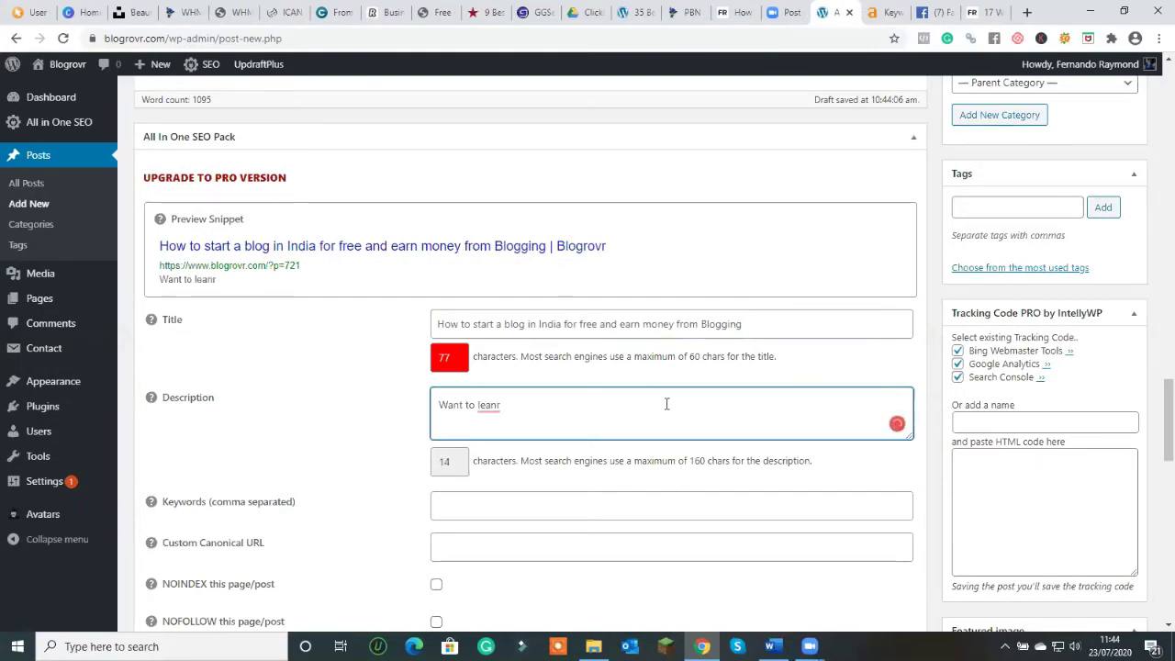
key(BackSpace)
key(BackSpace)
key(BackSpace)
key(BackSpace)
key(BackSpace)
key(BackSpace)
key(BackSpace)
key(BackSpace)
key(BackSpace)
key(BackSpace)
Step: Enter "Learn how to start a blog in India for free and earn money from Blogging in 2020." as the SEO description, reusing the copied title
text(Lea)
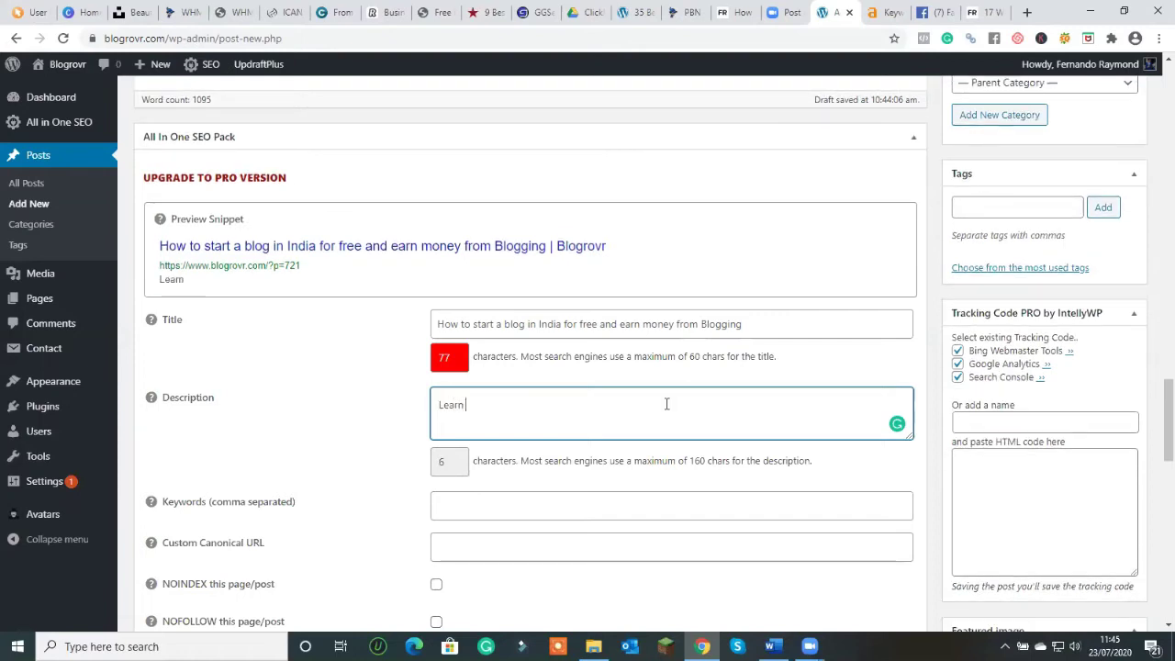
text(rn)
key(ctrl+v)
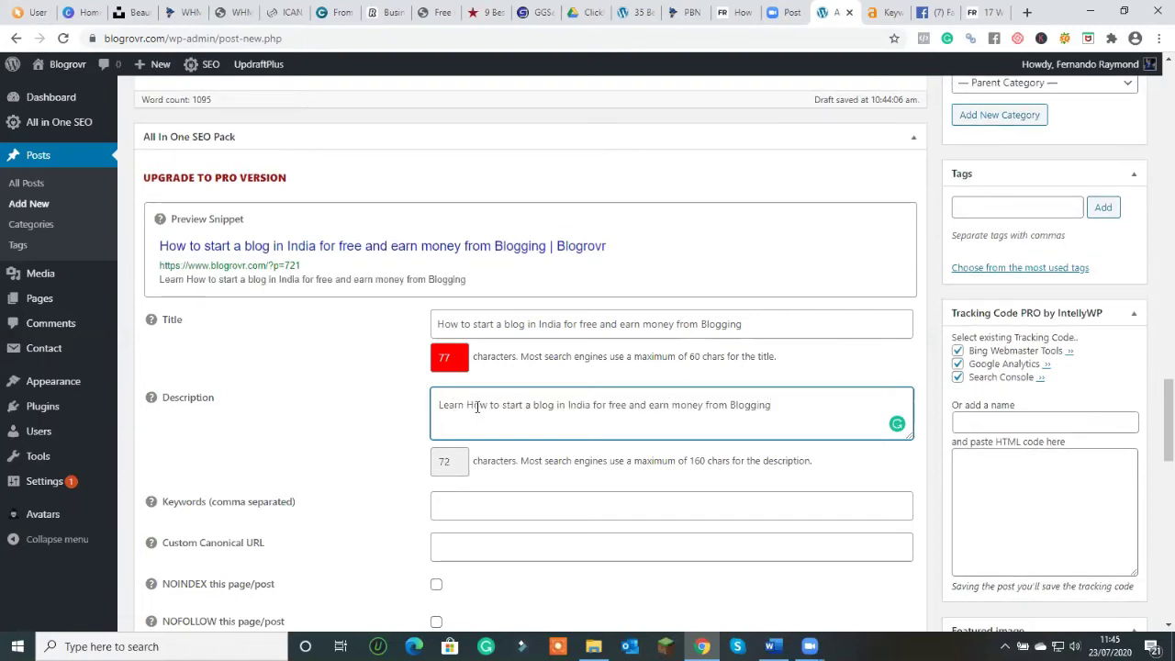
click(476, 407)
key(BackSpace)
text(h)
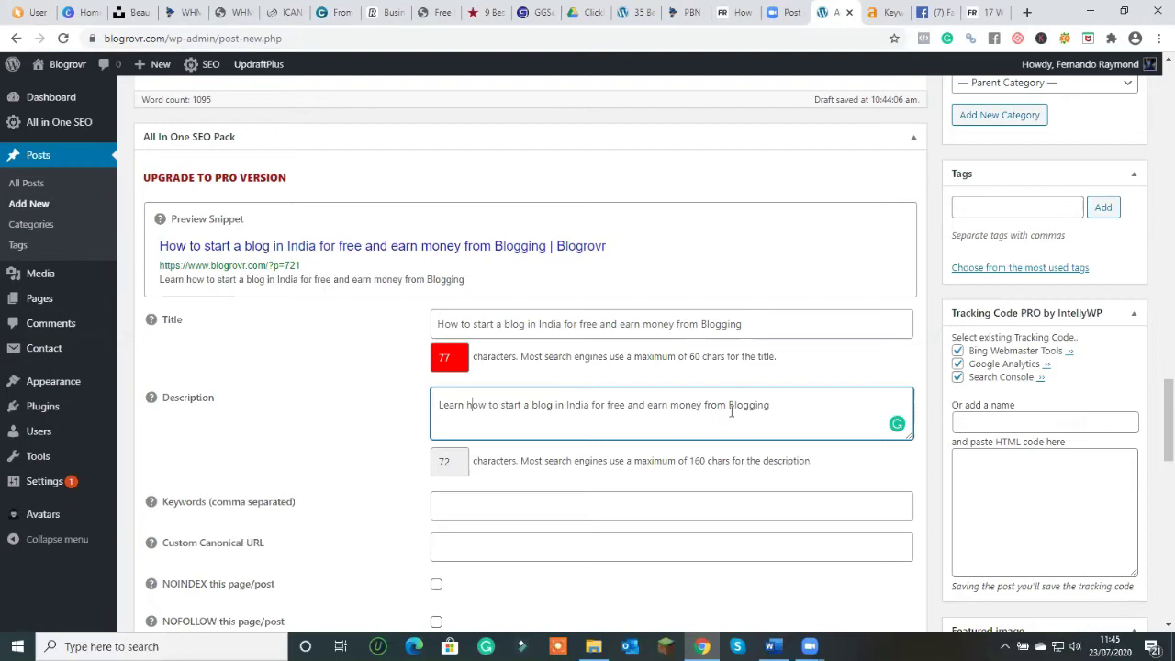
click(629, 410)
text(in 2020. )
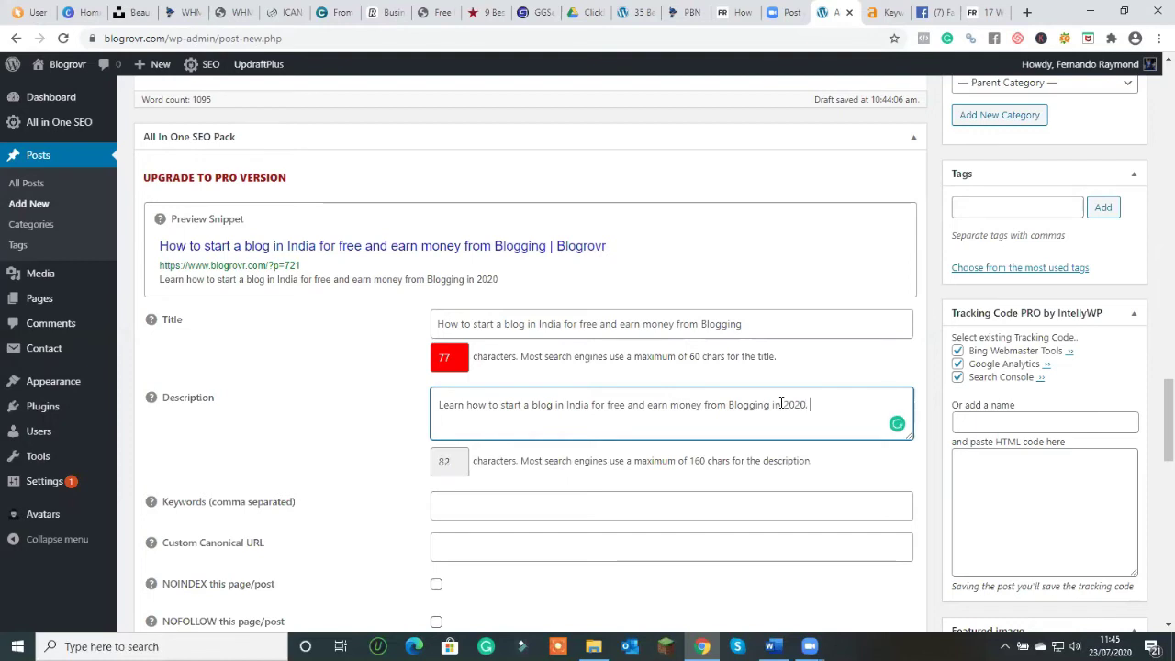
Step: Append "These are steps to start blogging and create your own blogsite fast on WordPress." to the SEO description, accepting the spelling correction for WordPress
text(These are steps to start bloggin)
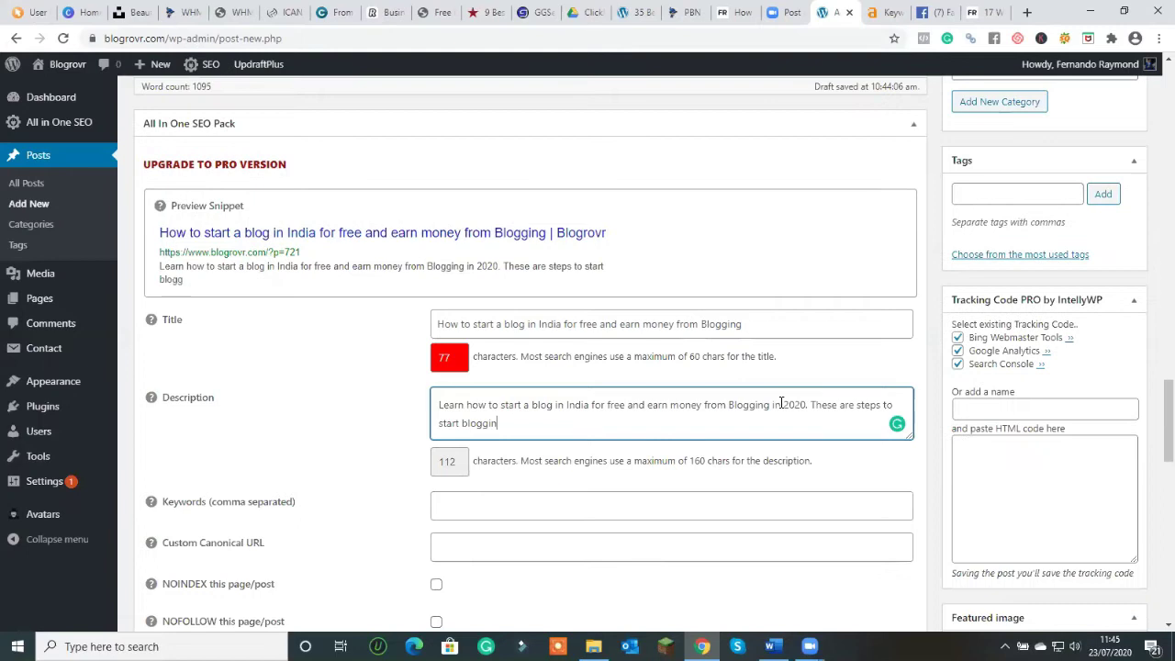
text(g and)
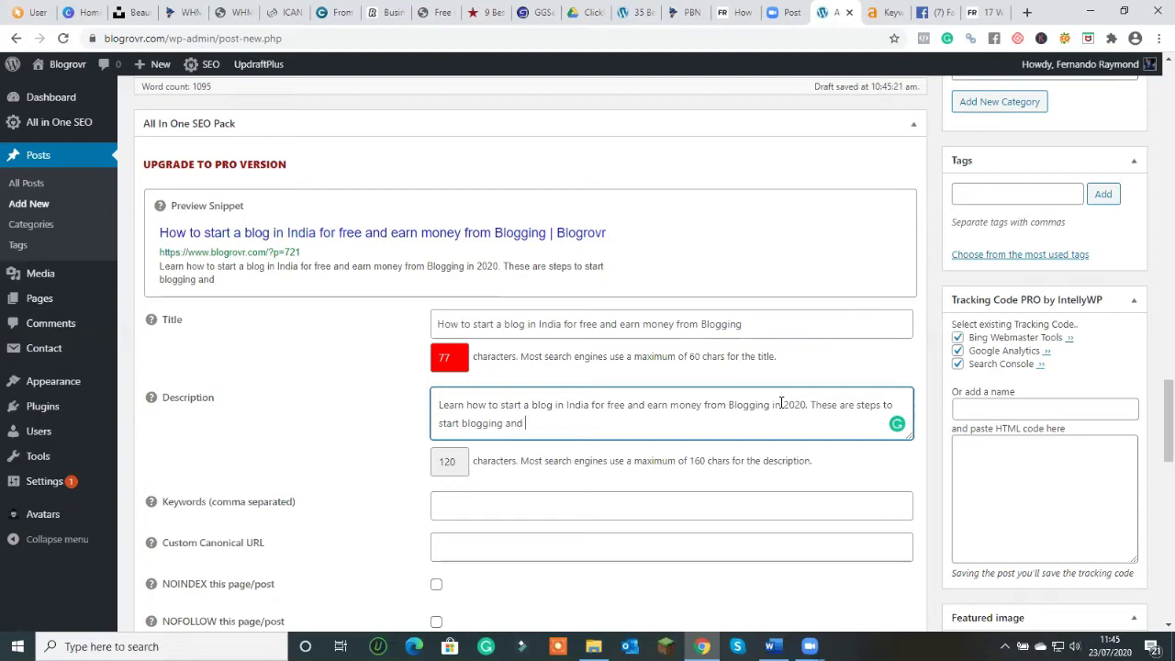
text(create your ownb blogsiet)
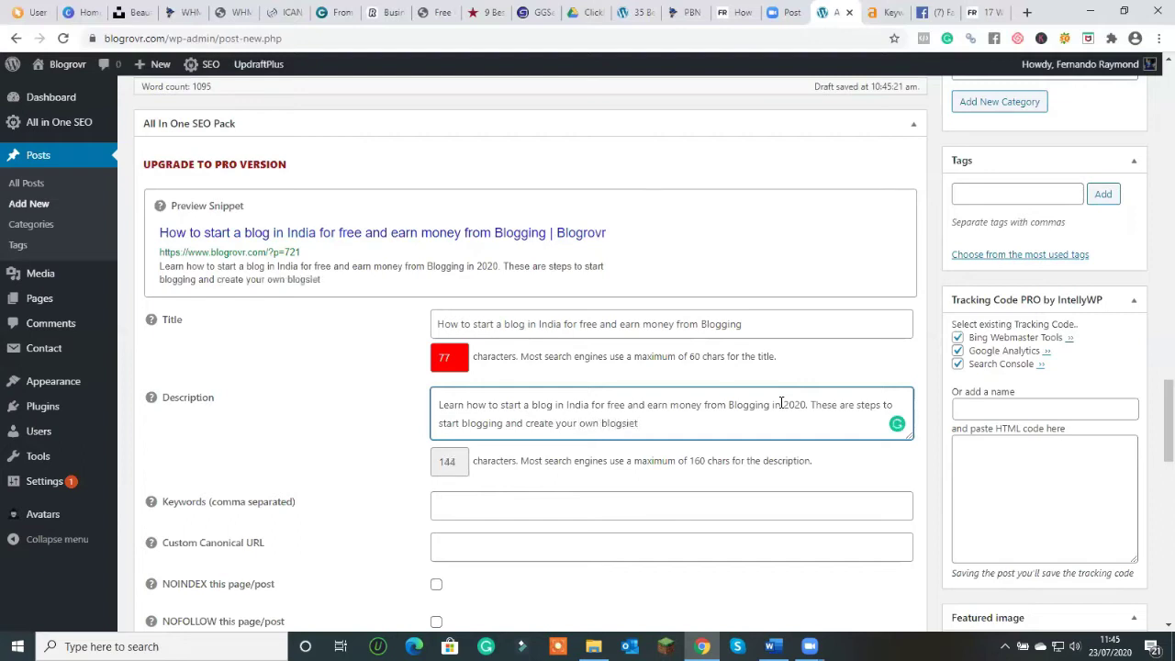
key(BackSpace)
key(BackSpace)
text(te fast on wordpress.)
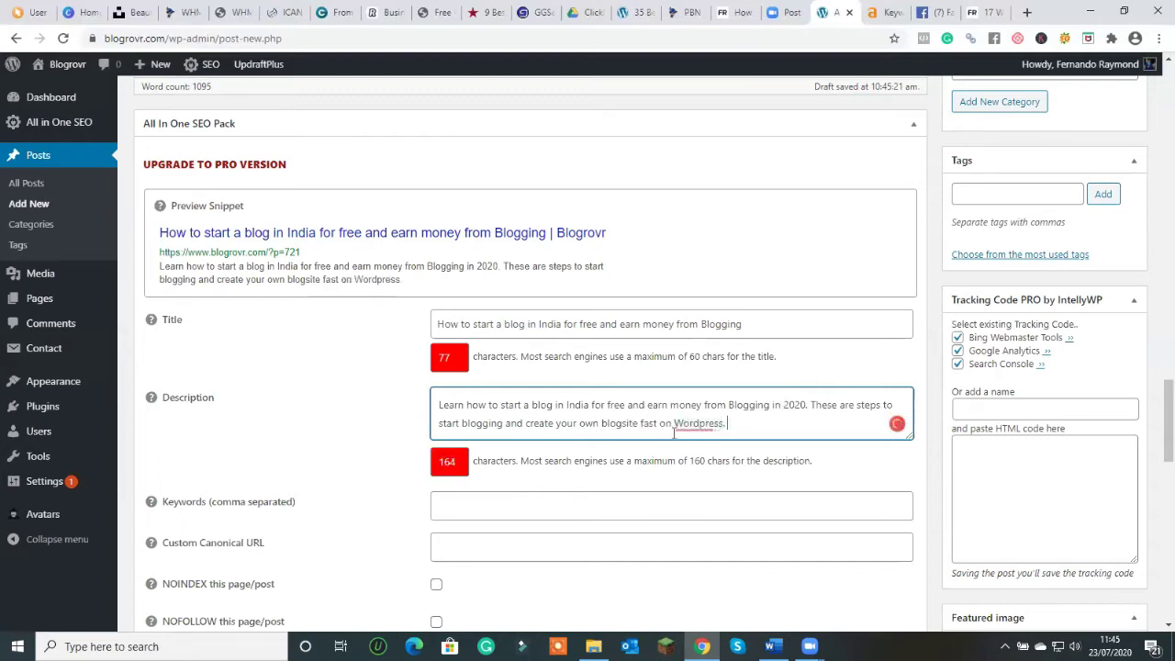
click(705, 446)
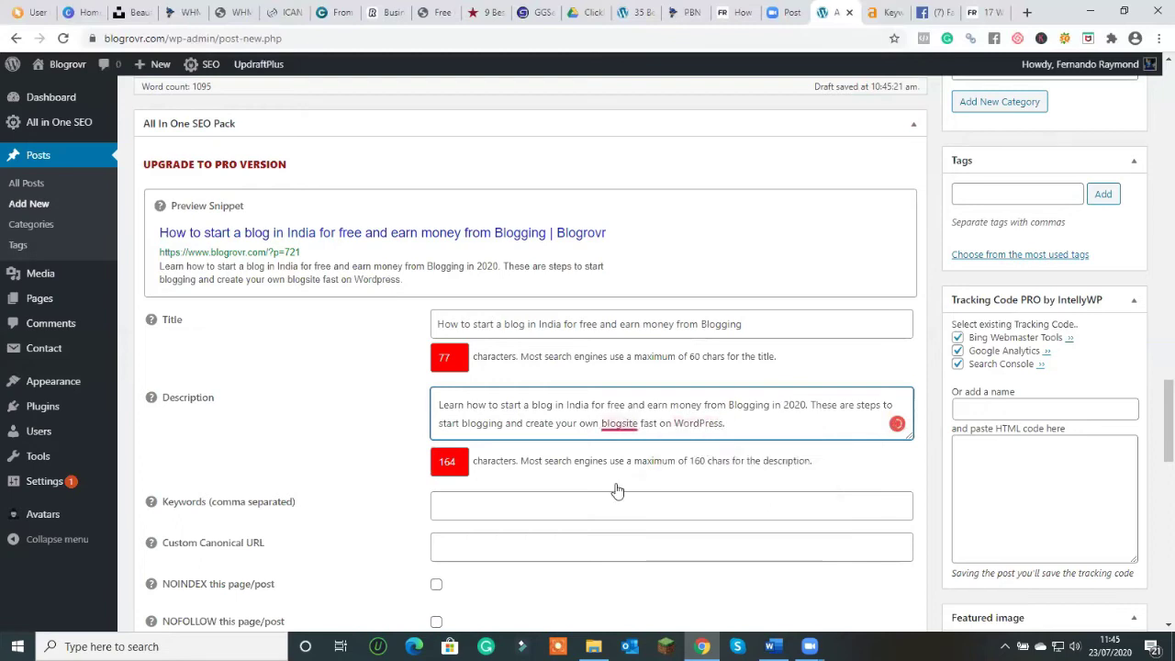
Step: Set the SEO keywords to "how to start a blog in india, how to start blogging in india, blogging in india"
click(568, 507)
text(how to)
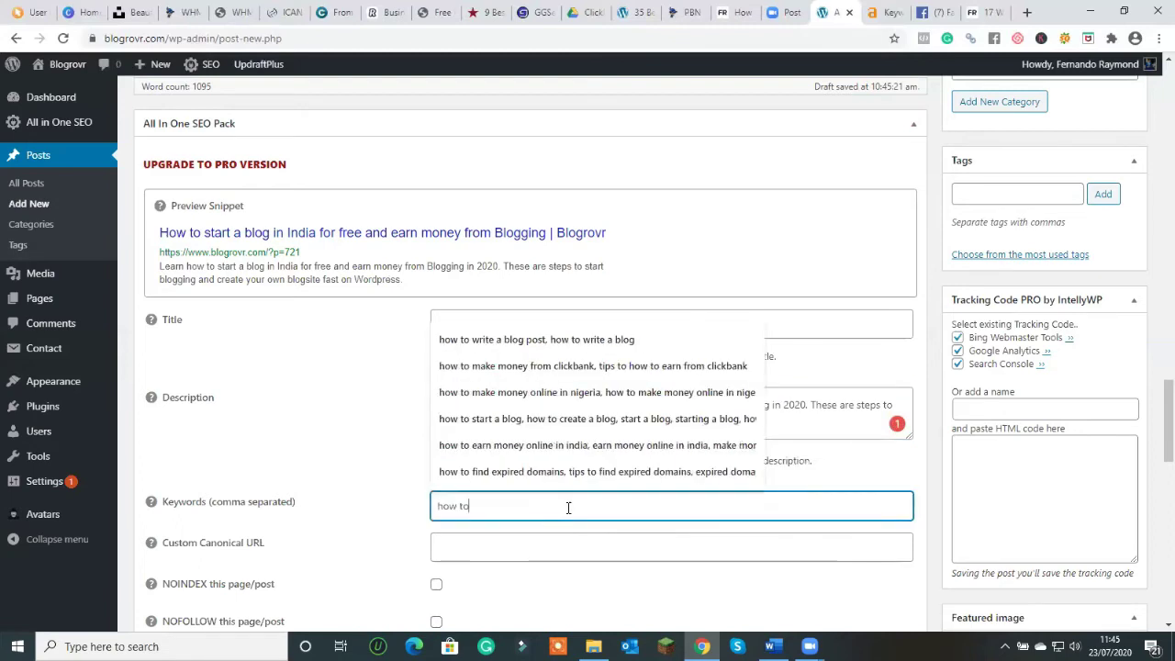
text( start a)
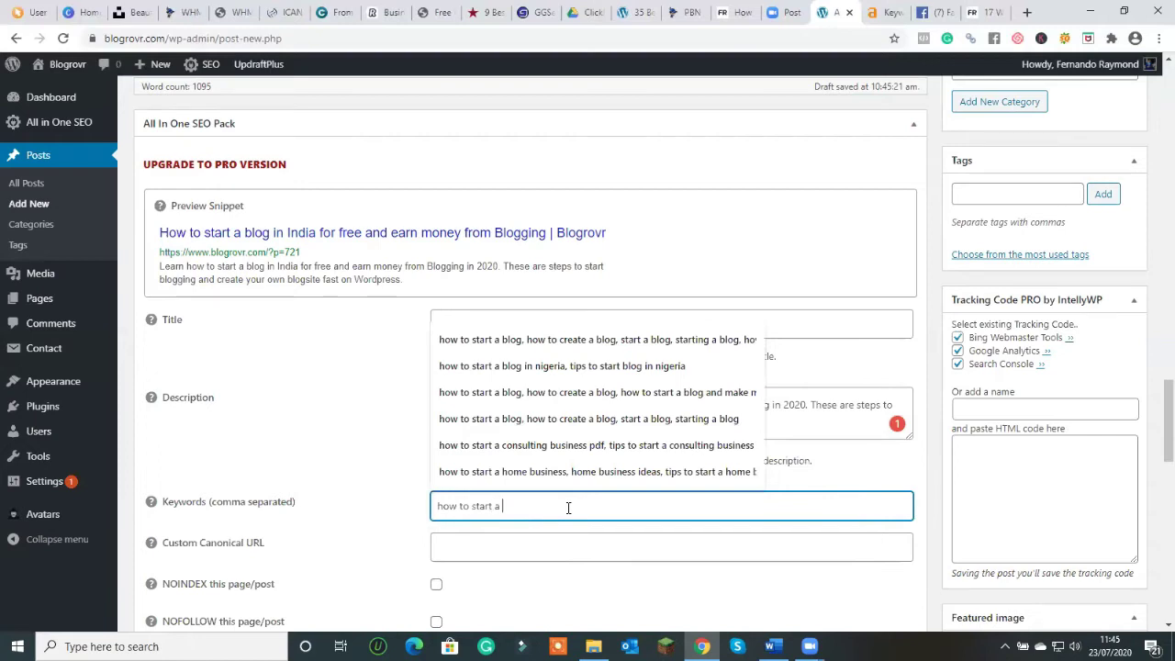
text(tart a blog in india)
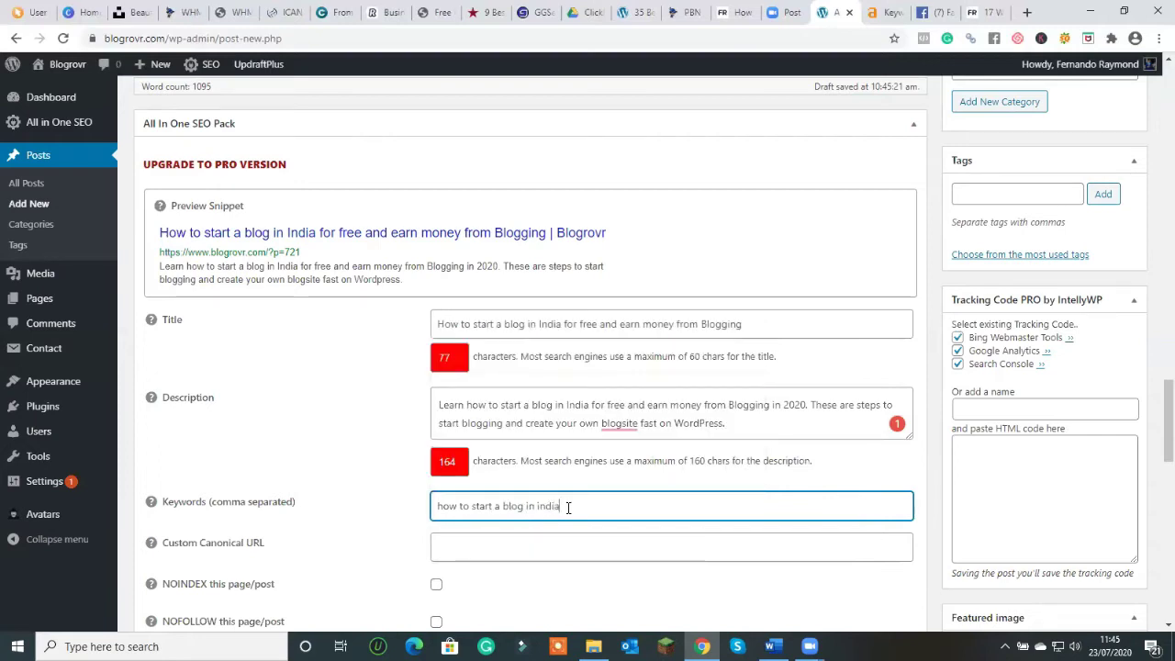
text(, how to start blogging)
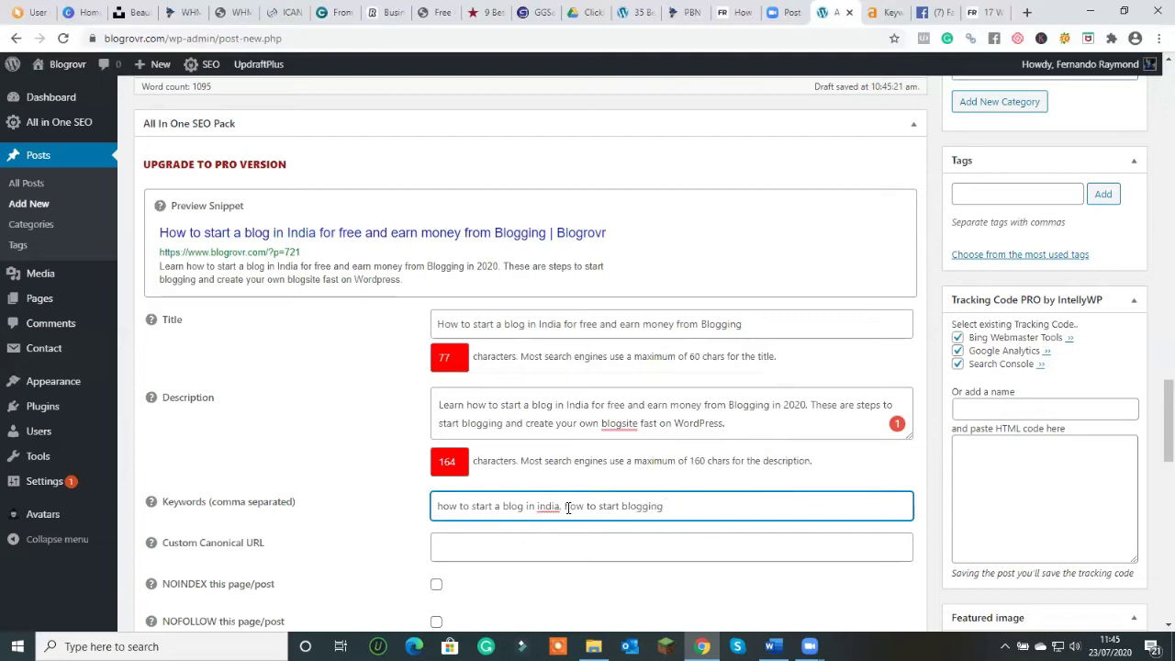
text( in india, blogging in )
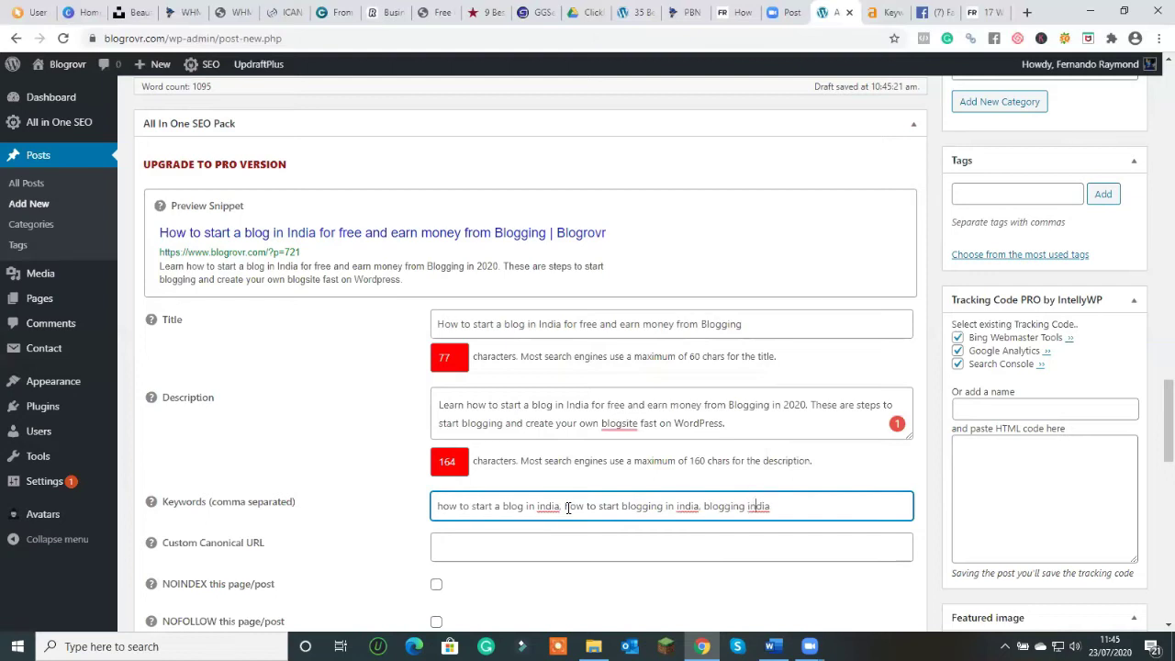
text(in)
Step: Set the "this page" link below the embedded graphic to open in a new tab with rel="nofollow"
scroll(375, 405, up, 5)
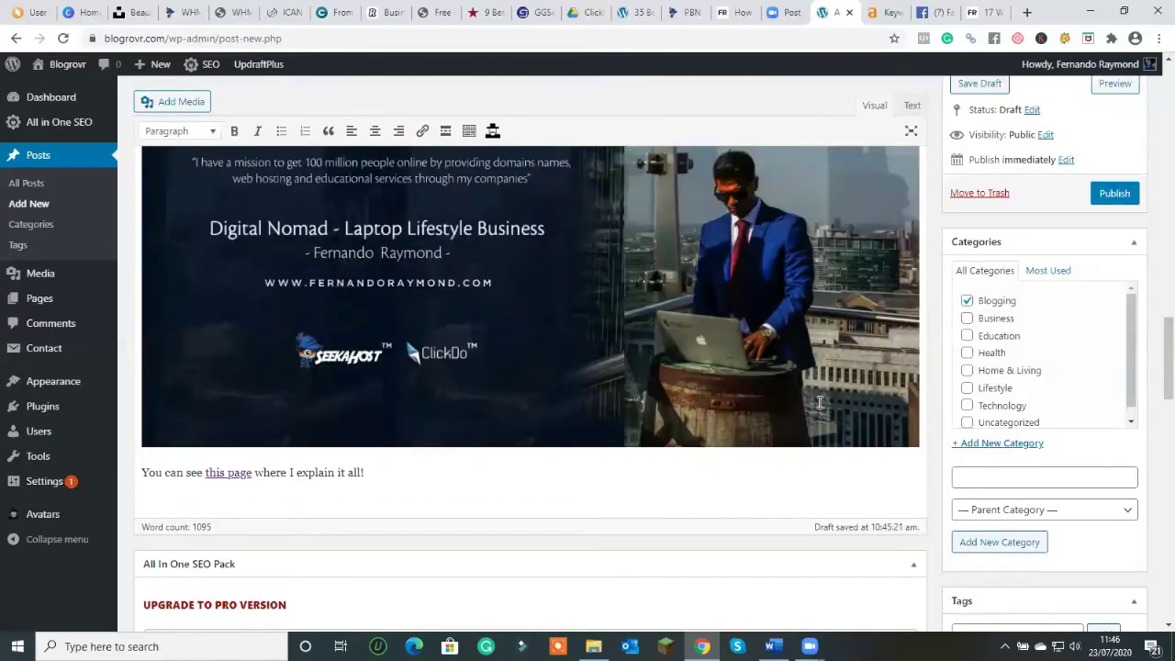
click(229, 475)
click(576, 476)
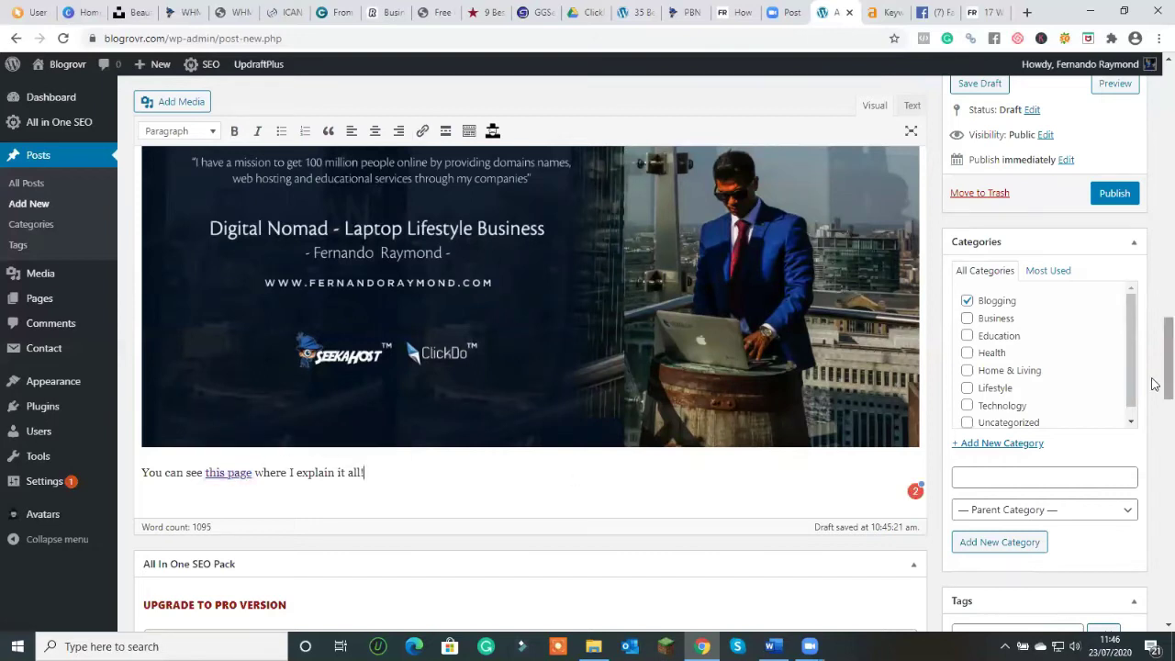
click(241, 474)
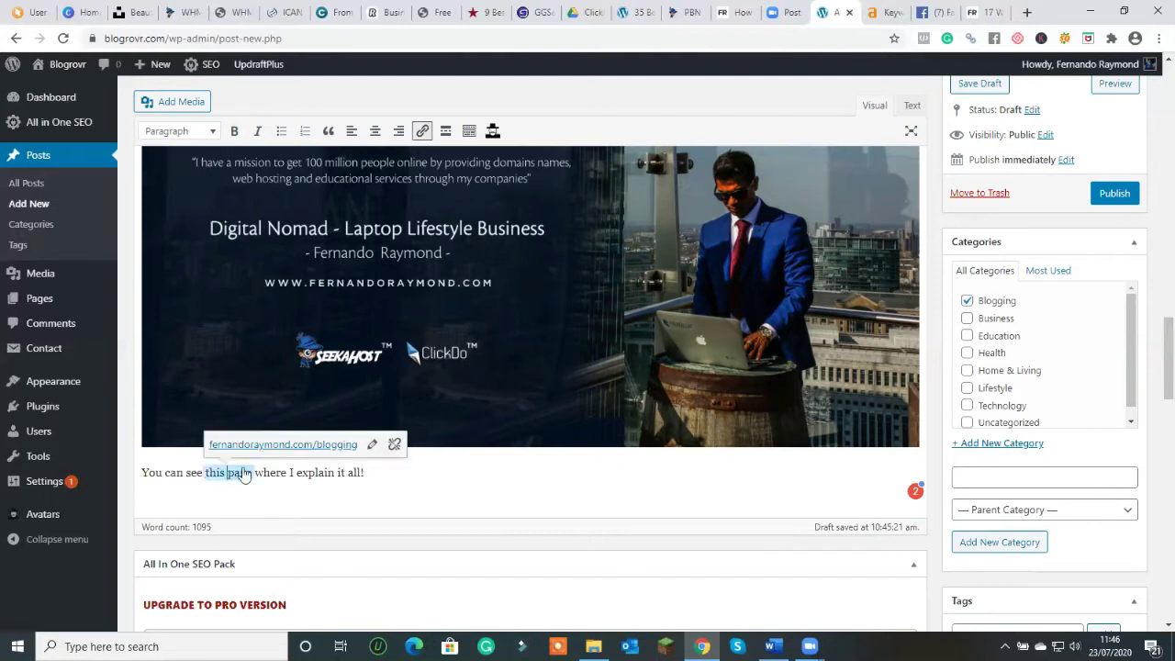
click(373, 446)
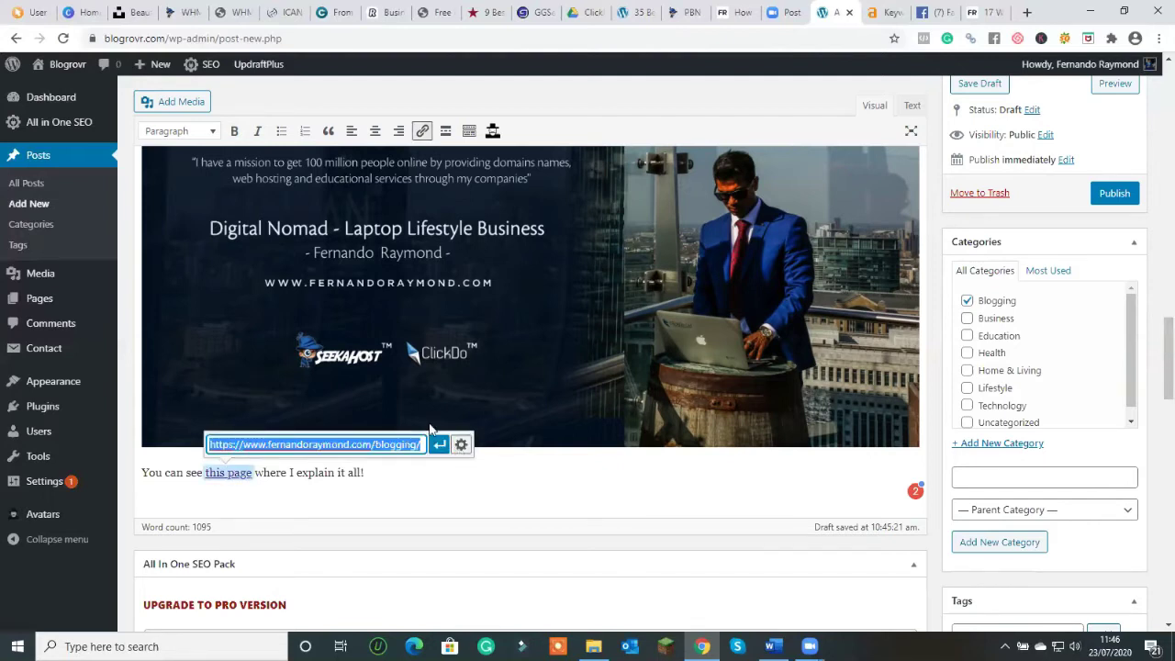
click(459, 446)
click(486, 311)
click(486, 297)
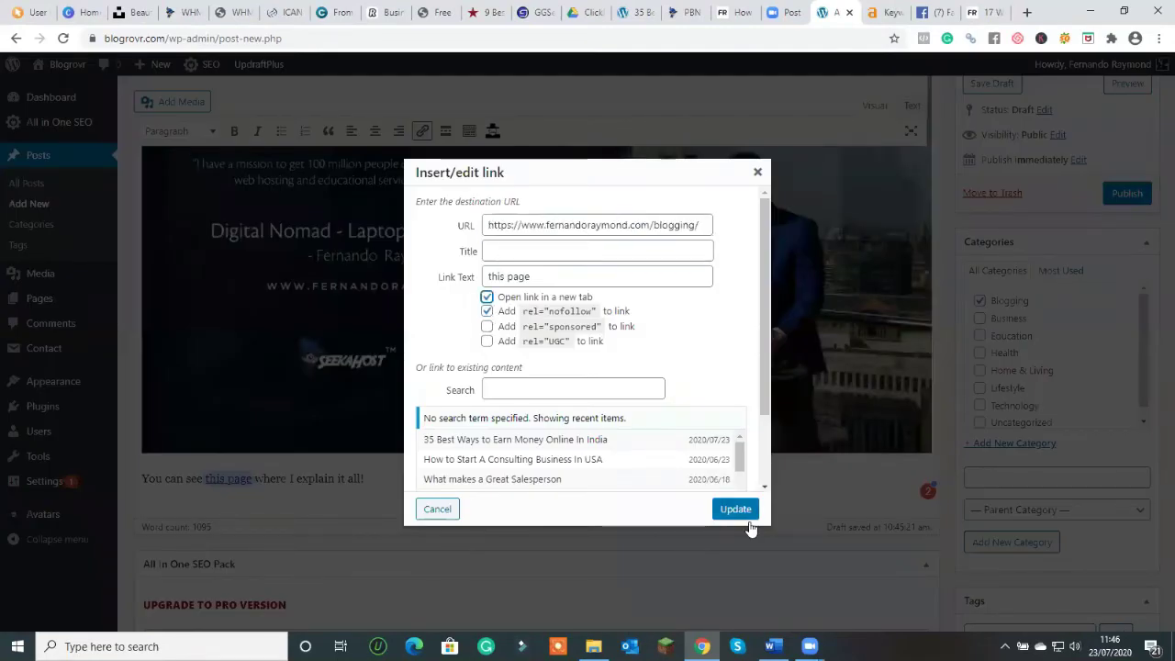
click(735, 509)
Step: Publish the post, close the browser tab holding the embed code's source article, and return to the post
scroll(580, 380, up, 10)
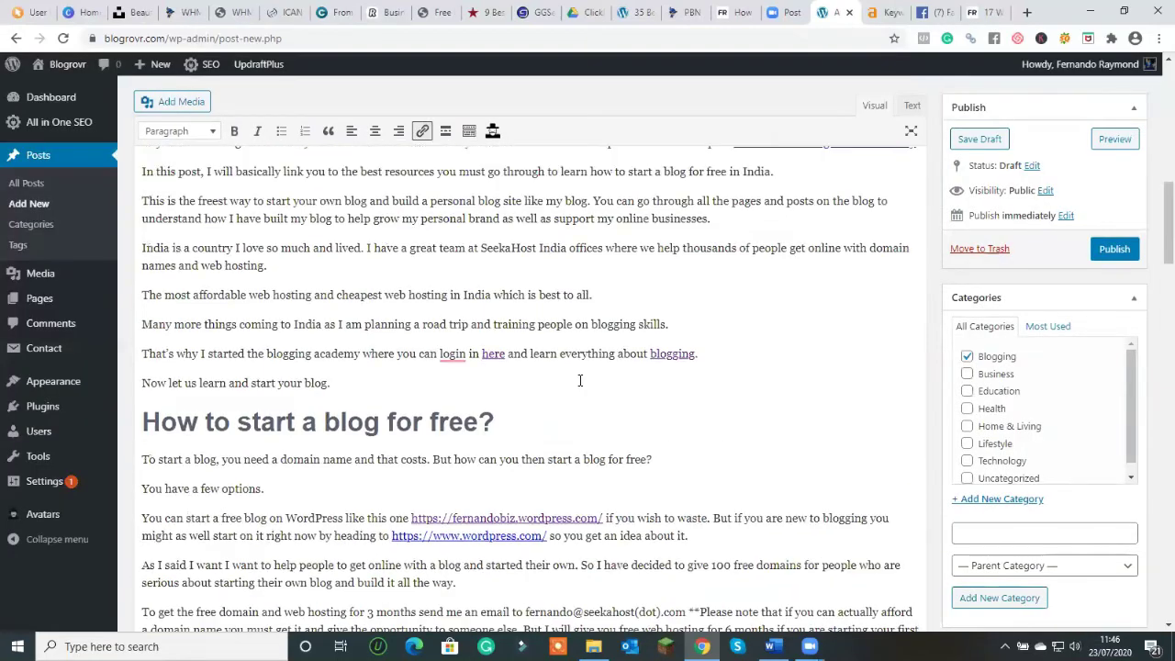
scroll(580, 380, up, 2)
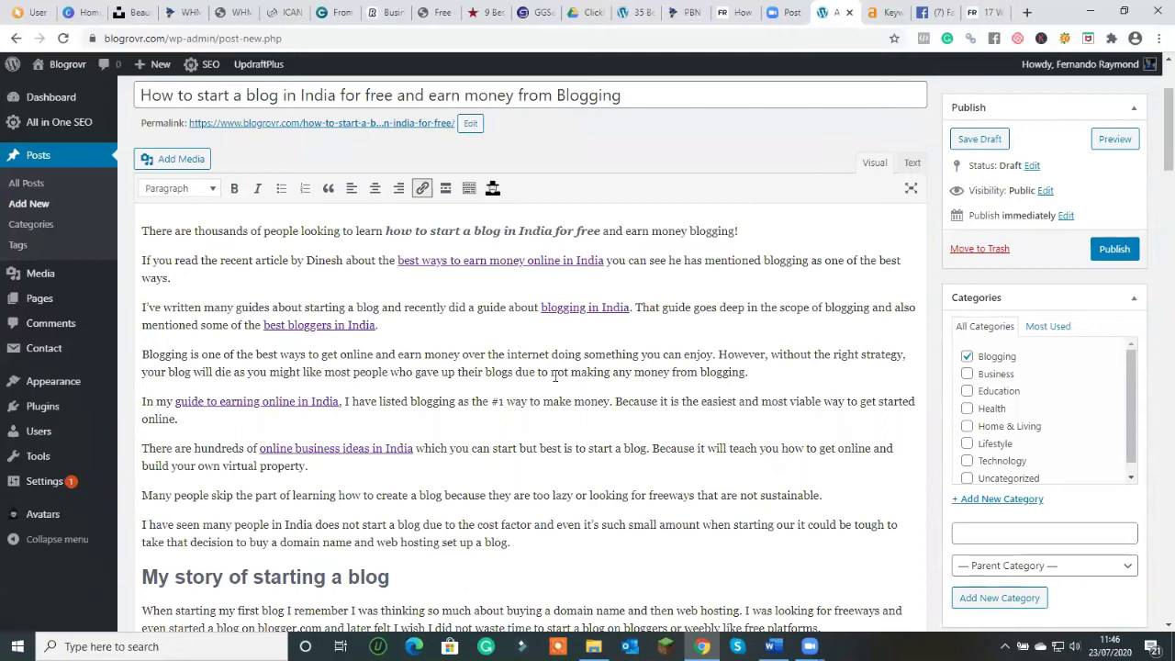
click(1108, 249)
click(977, 11)
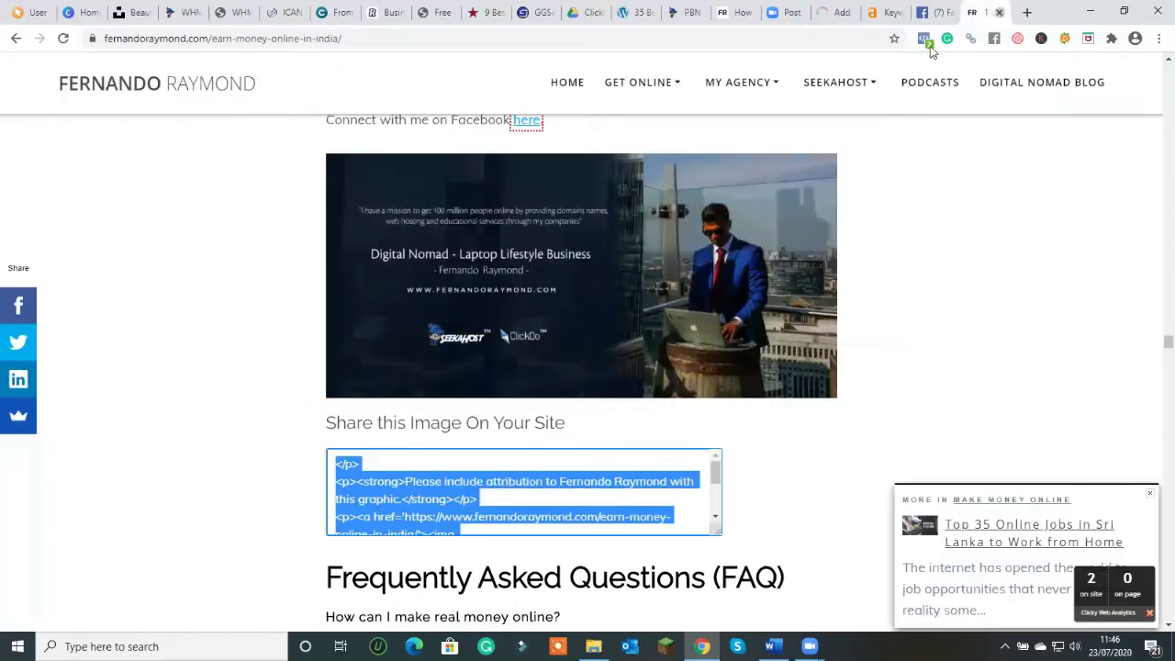
key(ctrl+w)
click(868, 15)
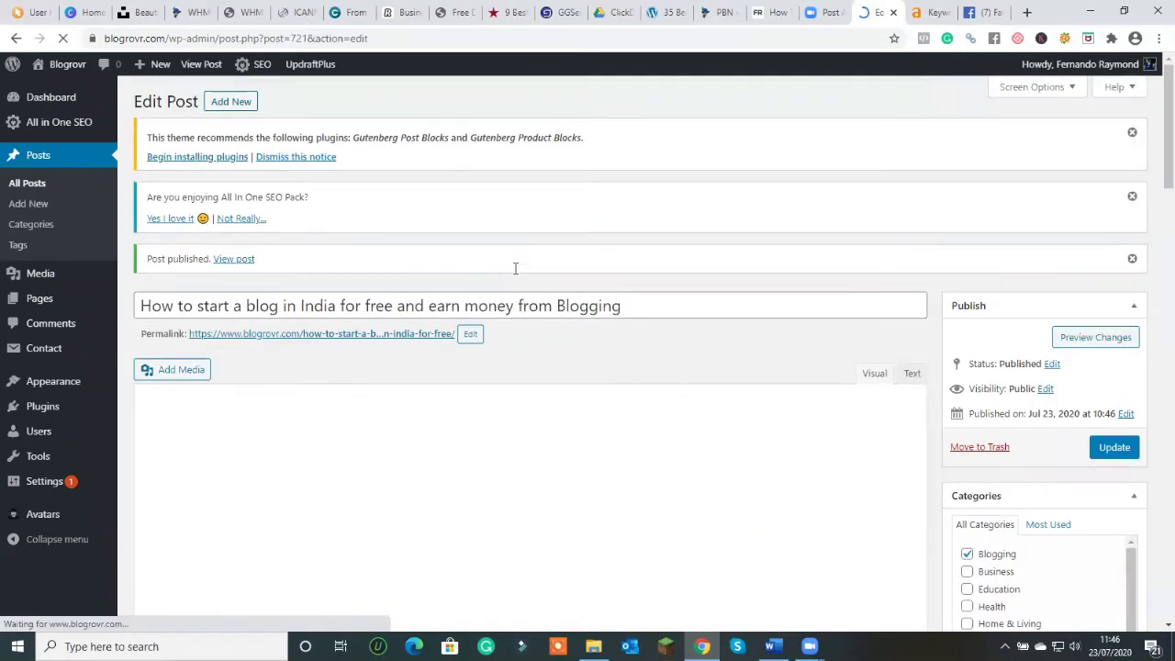
Step: View the published post on the live site and review its featured image, body text and links
click(239, 259)
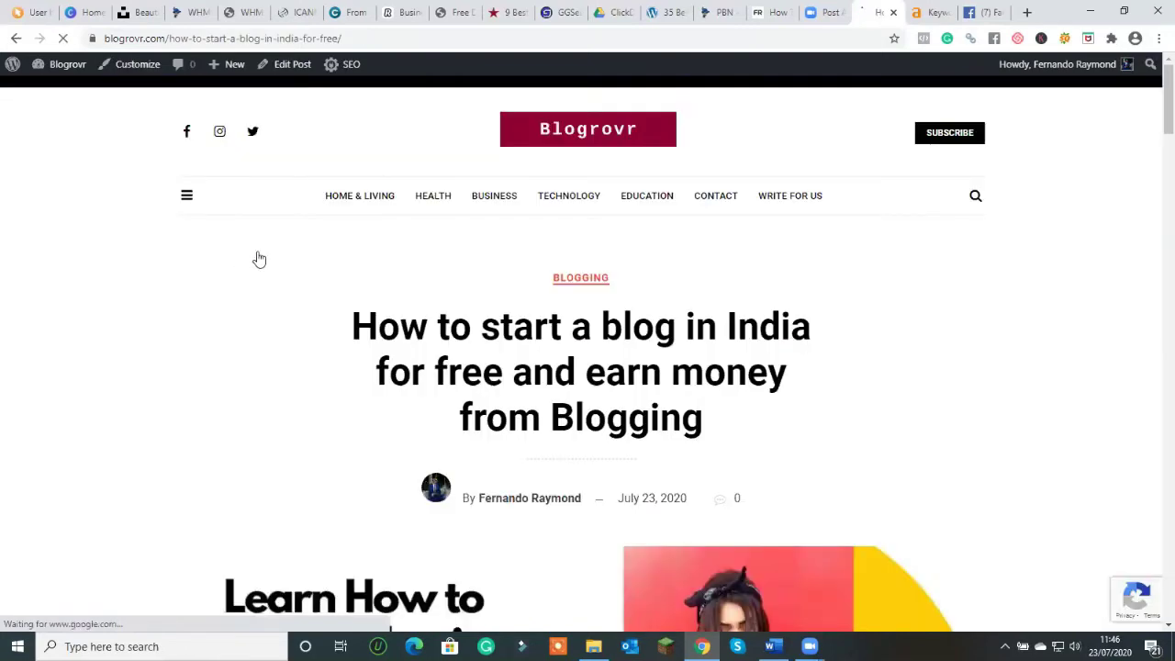
drag(1169, 101, 1154, 192)
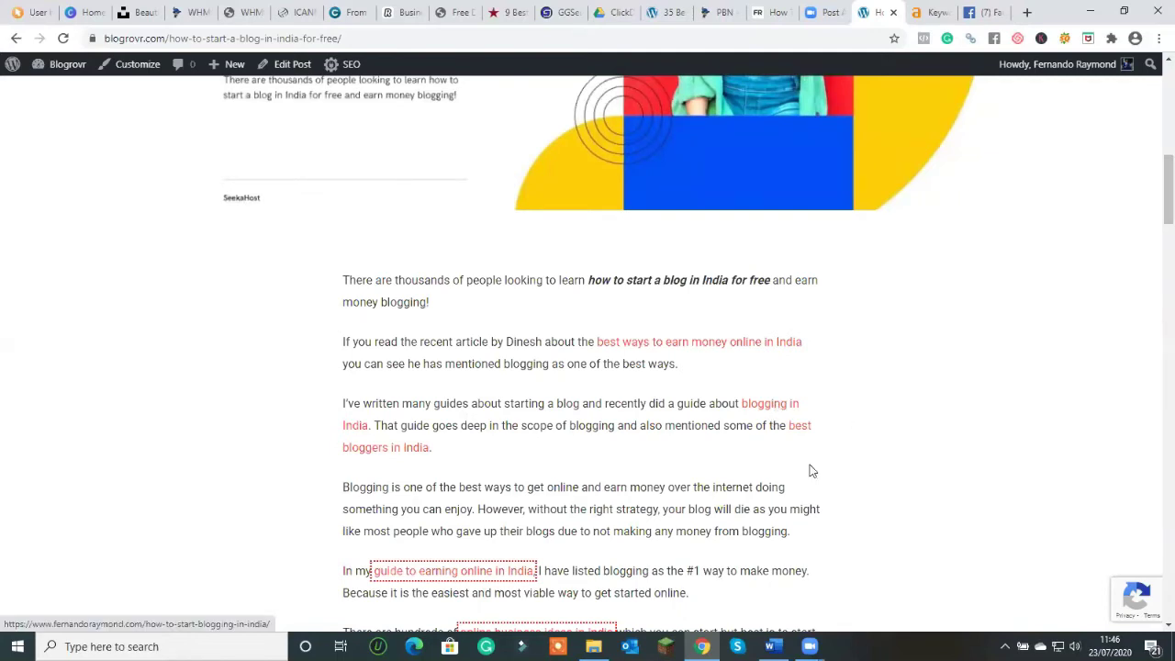
drag(1154, 183, 1154, 217)
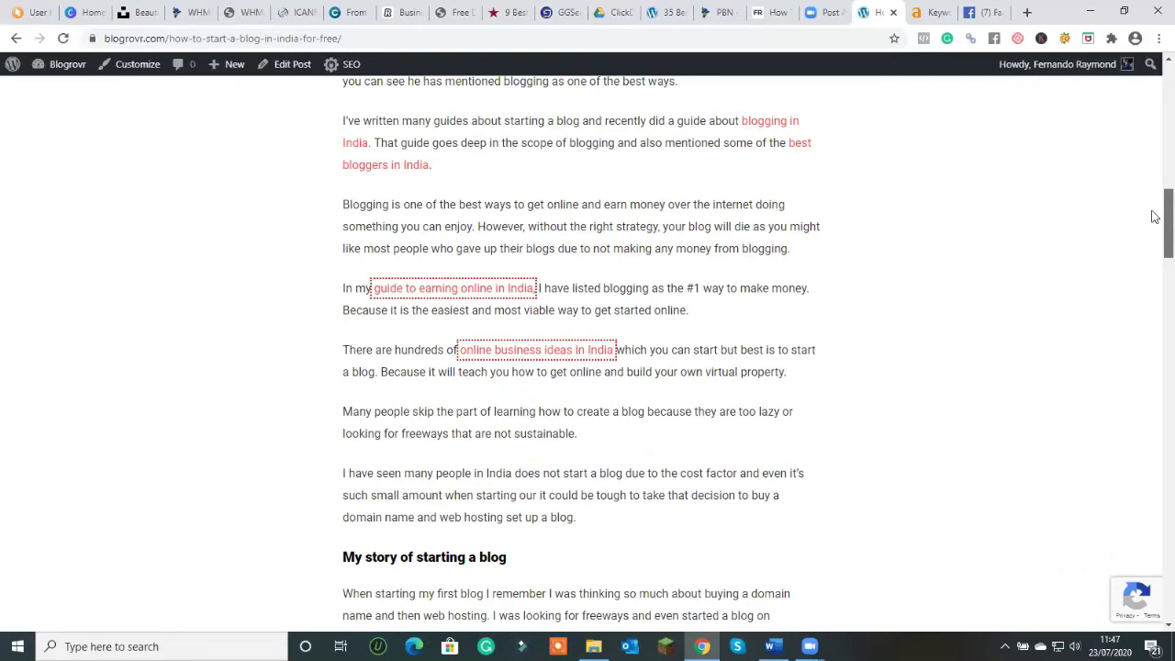
drag(1155, 217, 1155, 287)
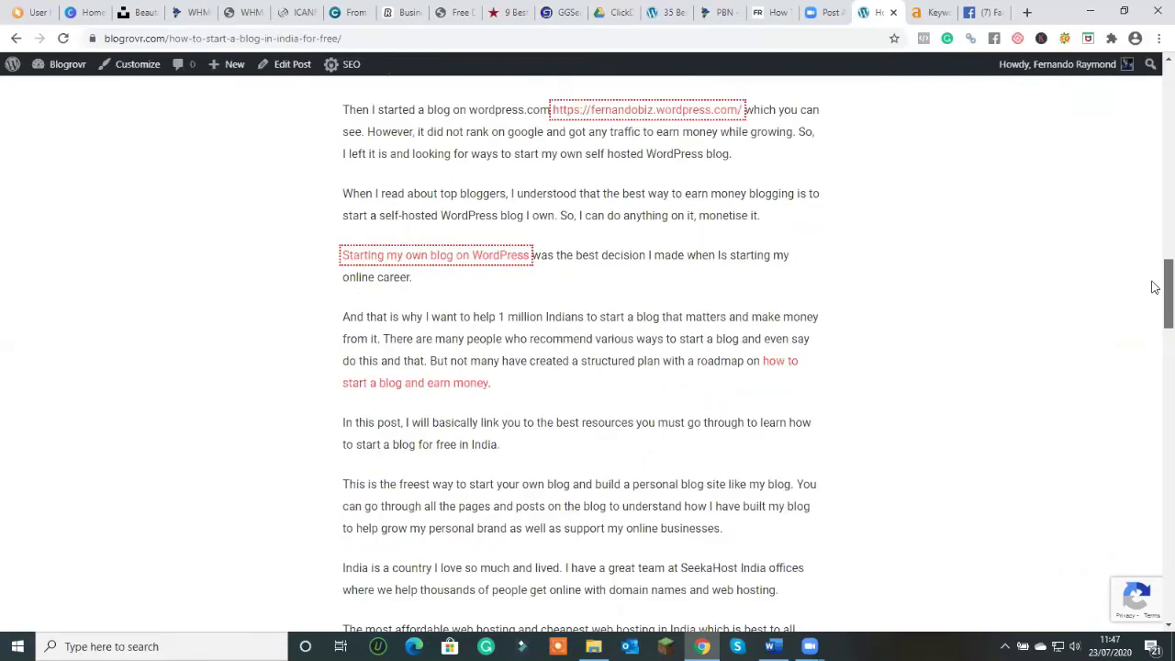
Step: Check the "how to start a blog and earn money" link's target page in a new tab, then close that tab
right_click(392, 385)
click(424, 394)
click(887, 11)
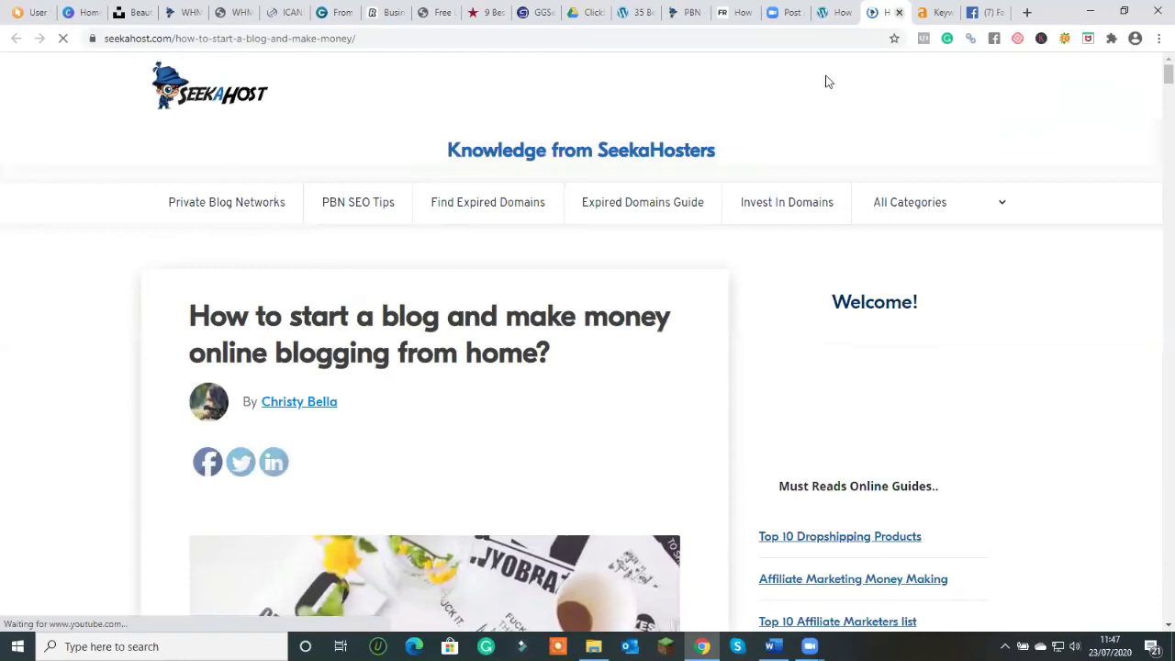
key(ctrl+w)
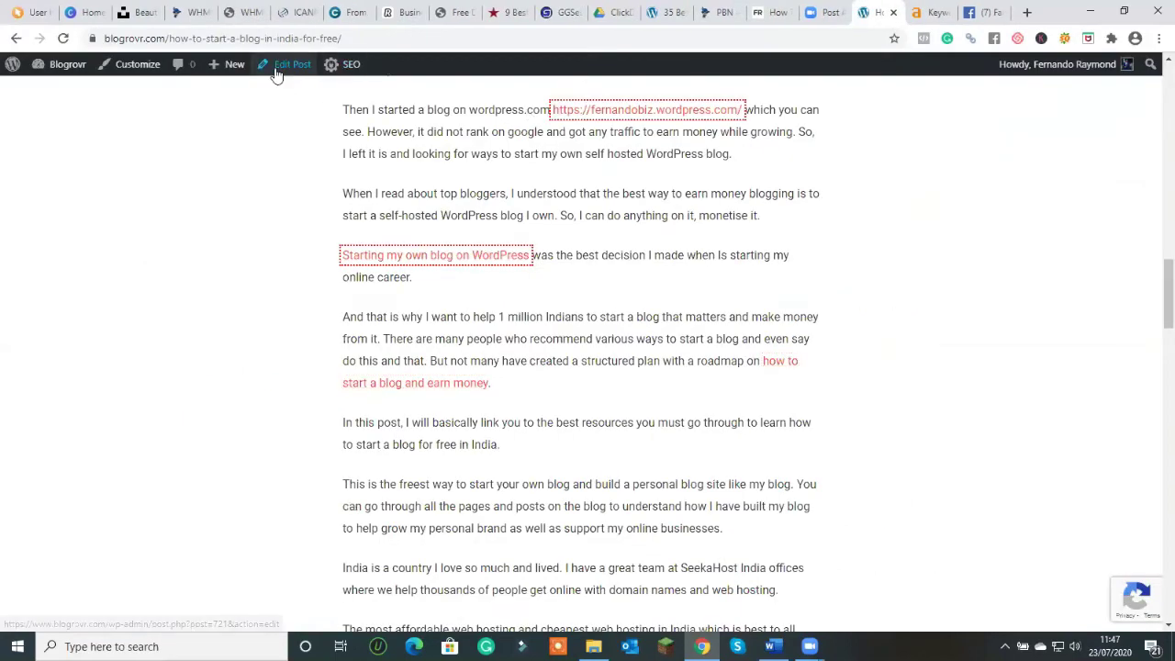
Step: Reopen the post for editing and set the "how to start a blog and earn money" link to rel="nofollow" and a new tab
click(276, 73)
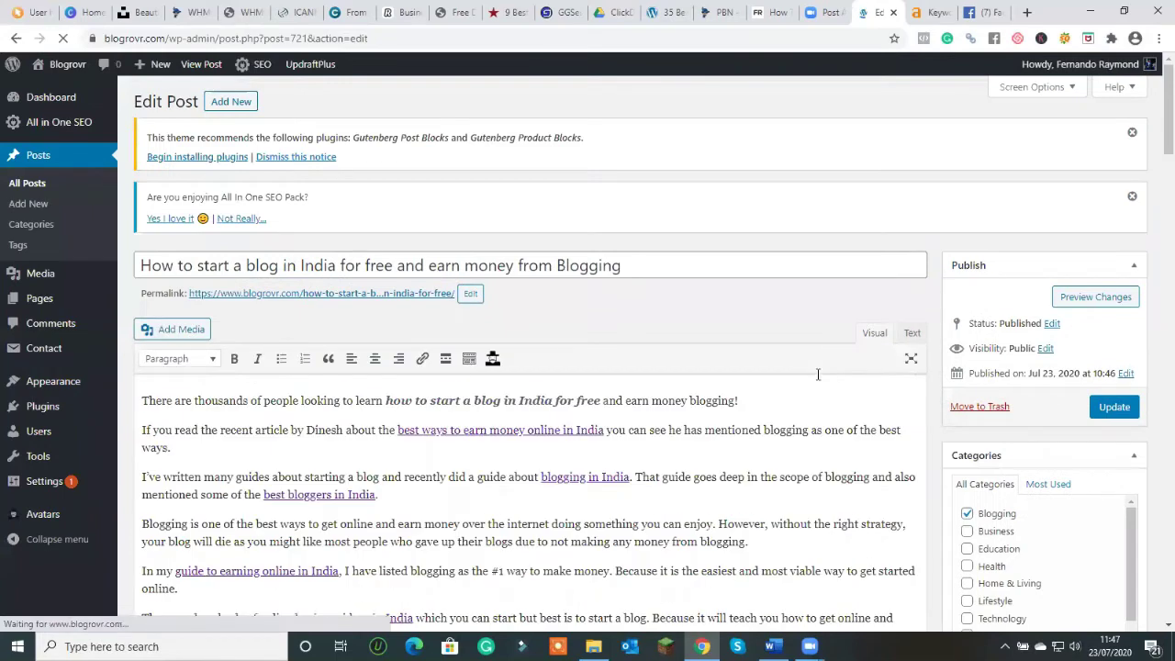
scroll(737, 457, down, 20)
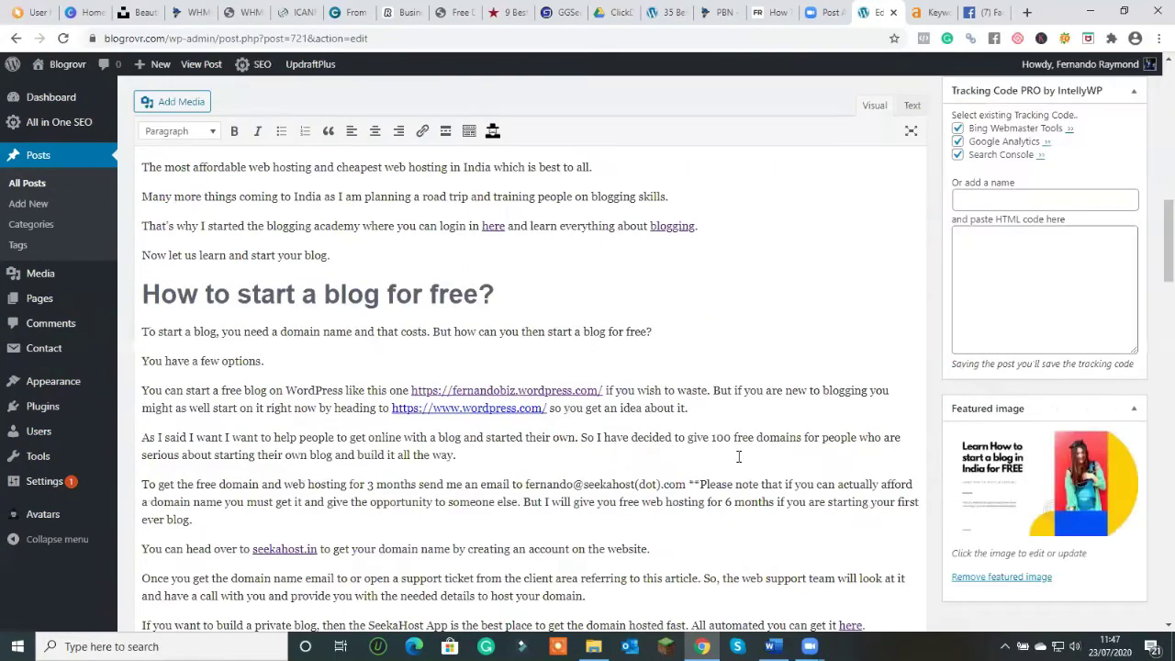
scroll(739, 456, up, 4)
scroll(630, 403, up, 5)
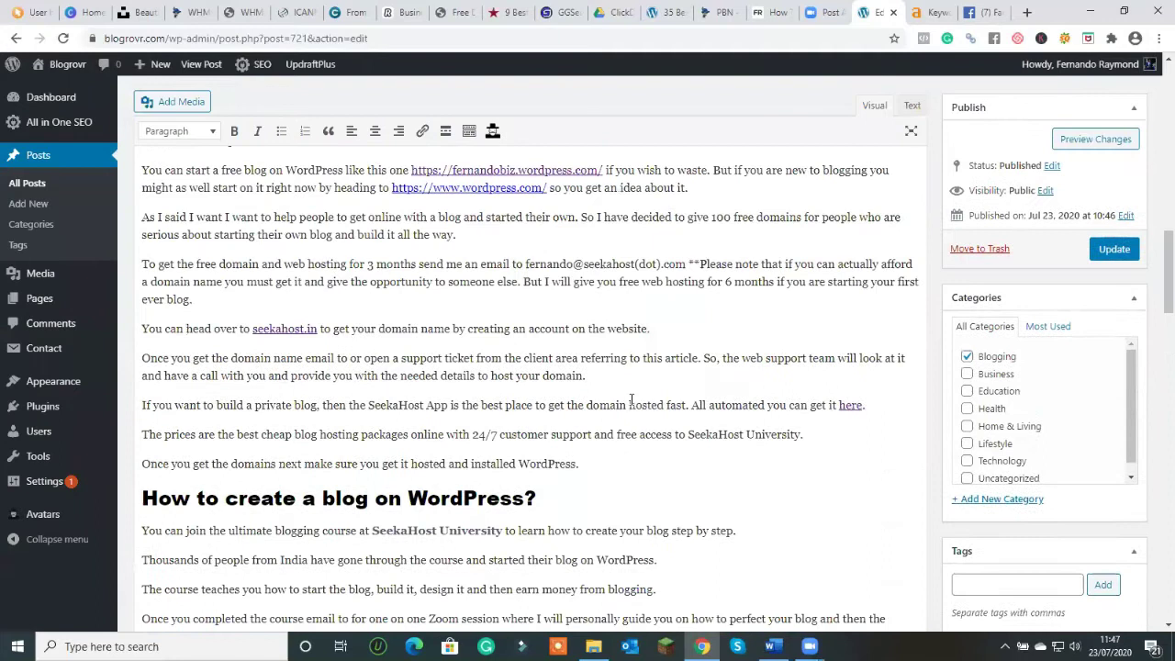
scroll(649, 444, up, 3)
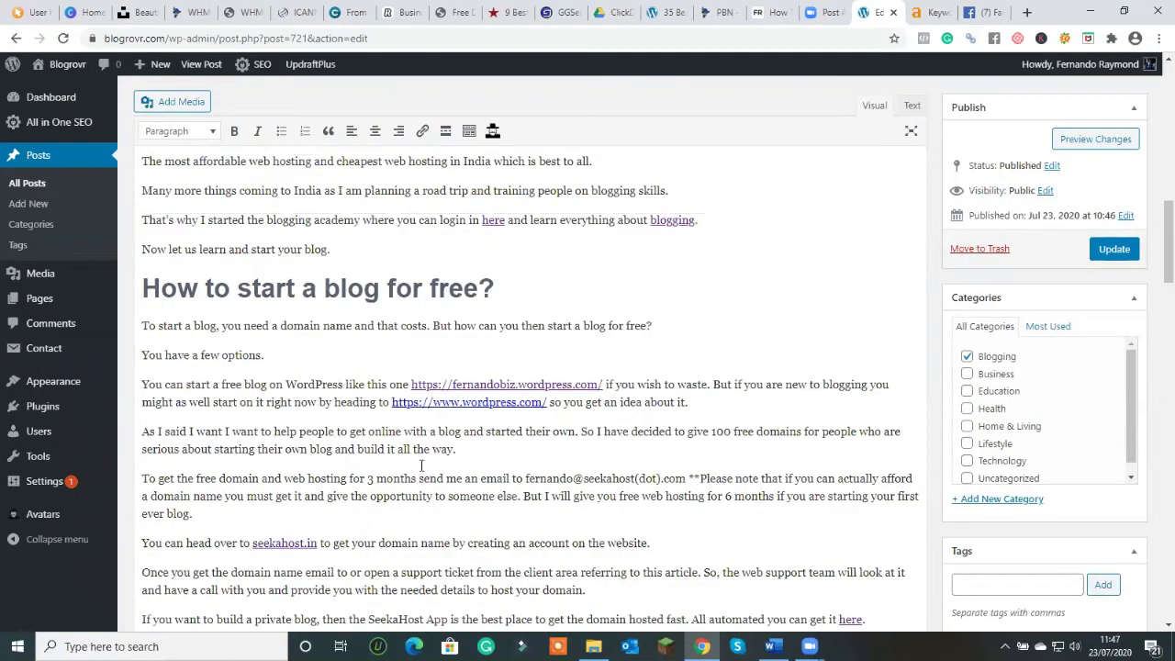
click(813, 239)
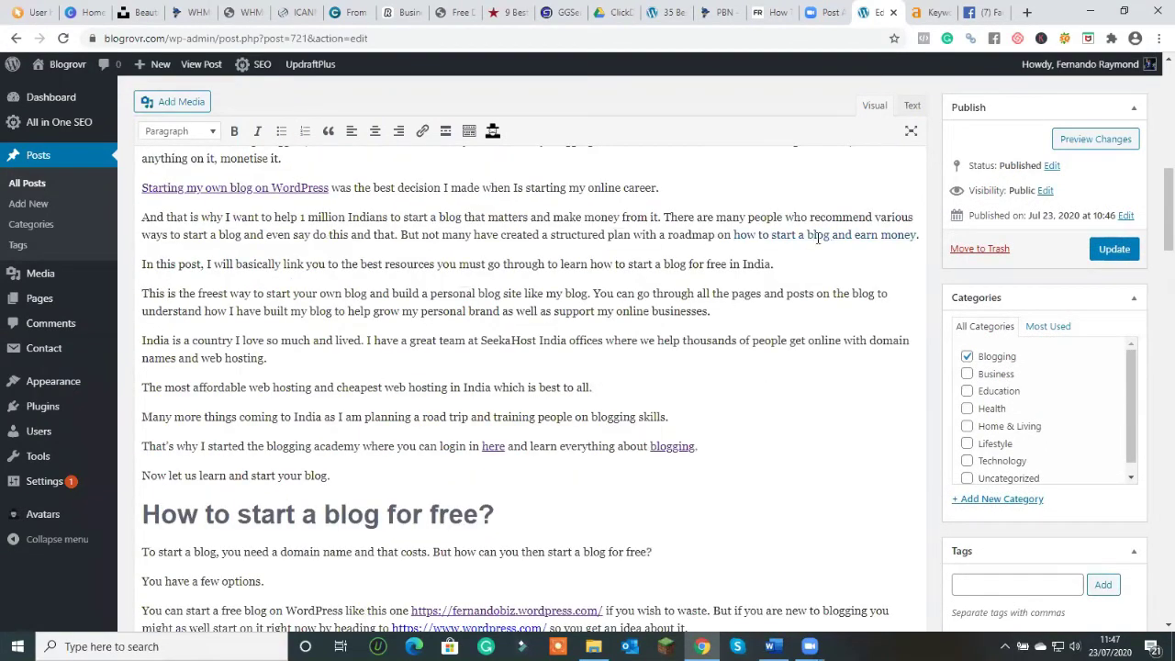
click(883, 263)
click(902, 263)
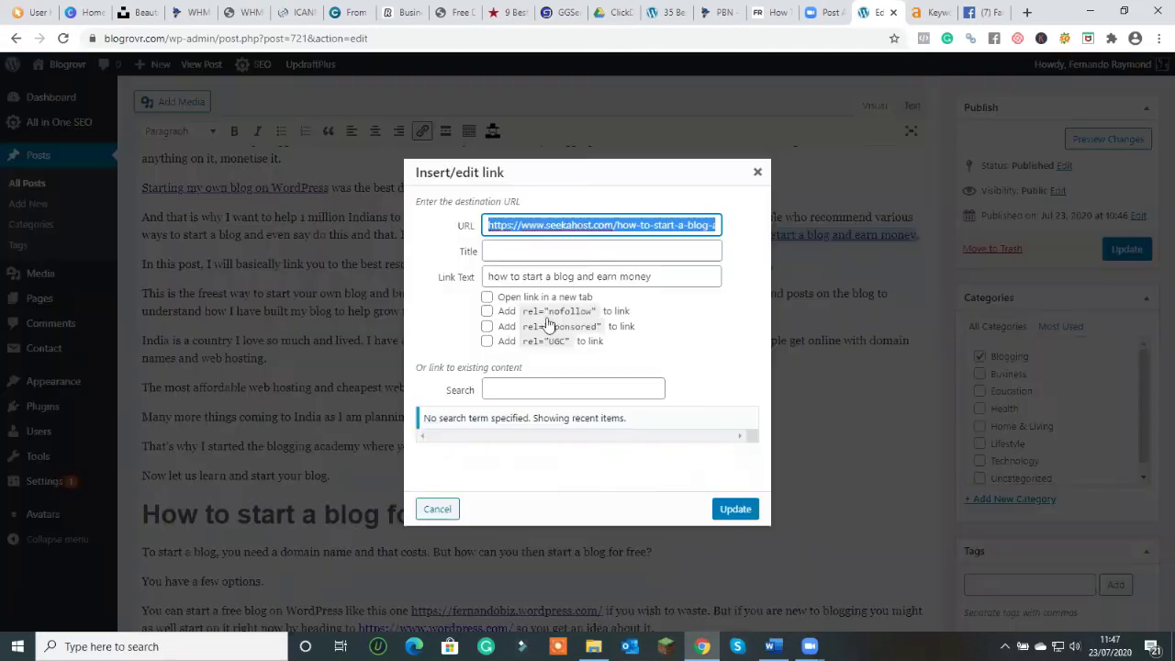
click(486, 311)
click(486, 296)
click(734, 513)
Step: Look over the post's opening sections and update the published post
scroll(847, 436, up, 9)
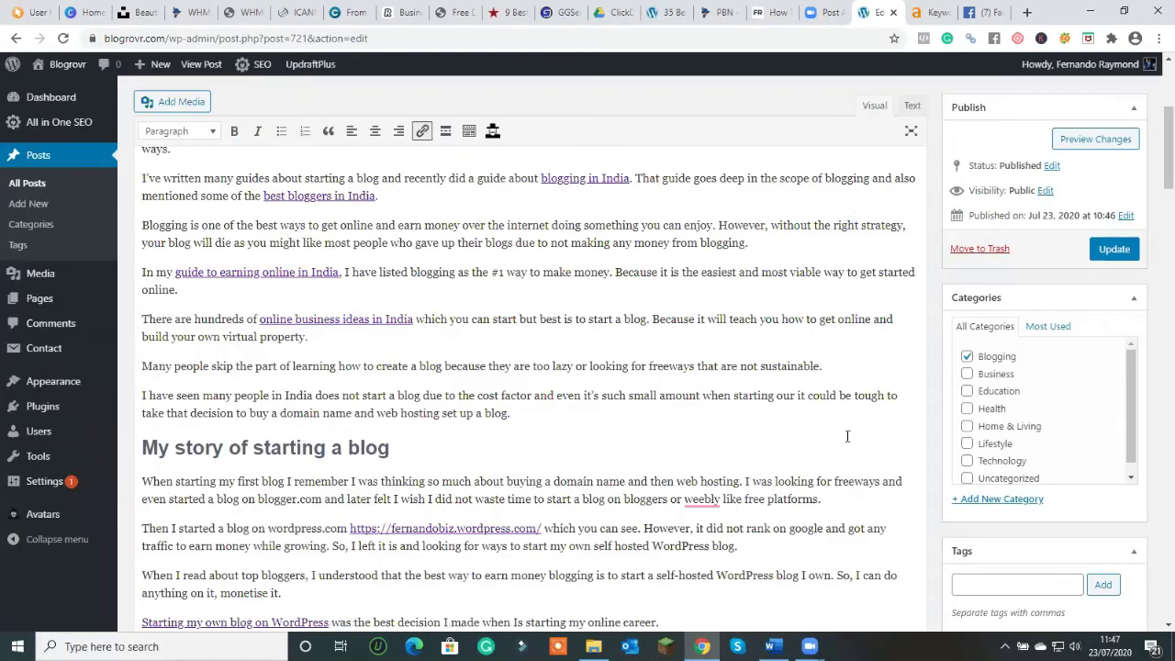
scroll(847, 436, down, 4)
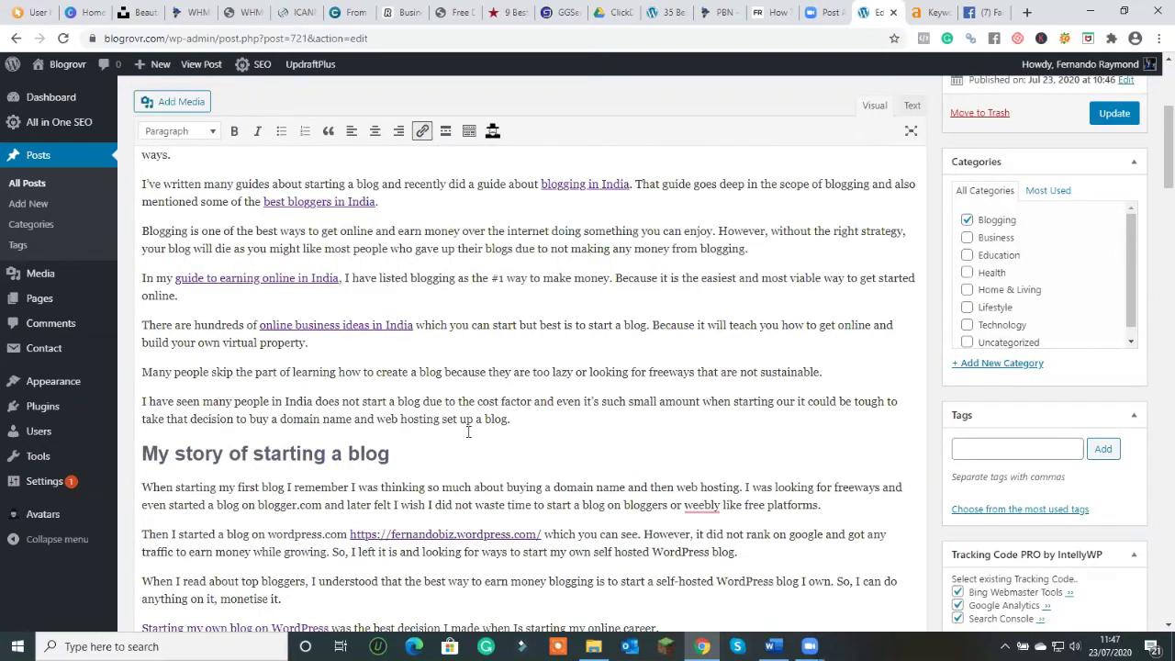
click(1108, 122)
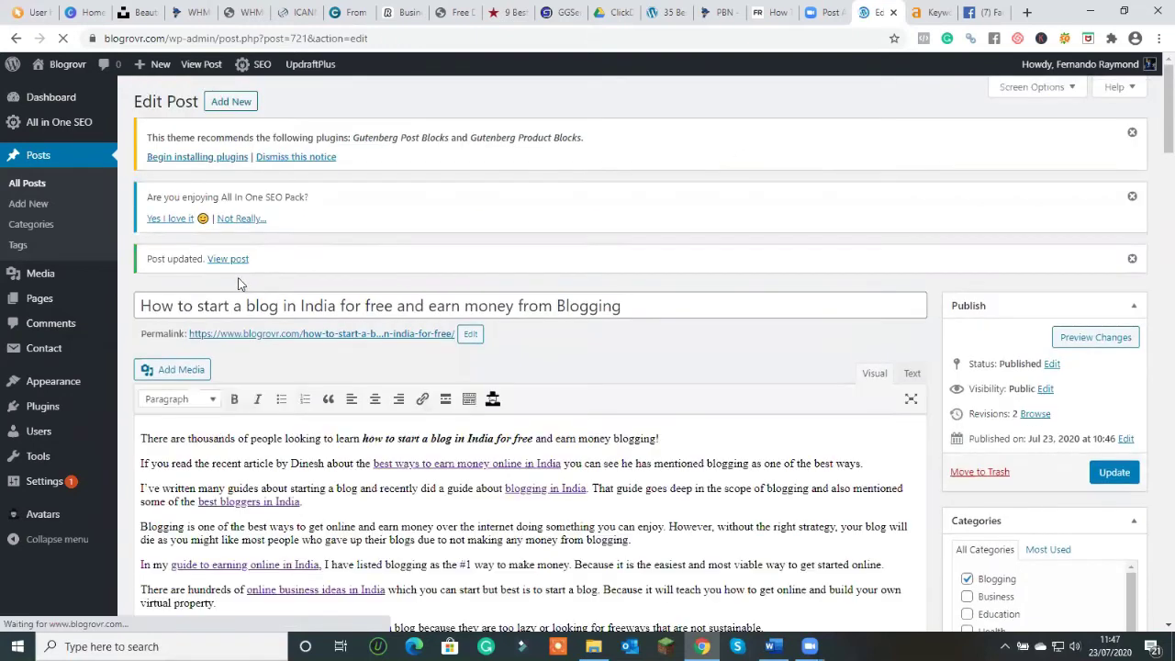
Step: View the updated post on the live site and review its body text and links from beginning to end
click(230, 256)
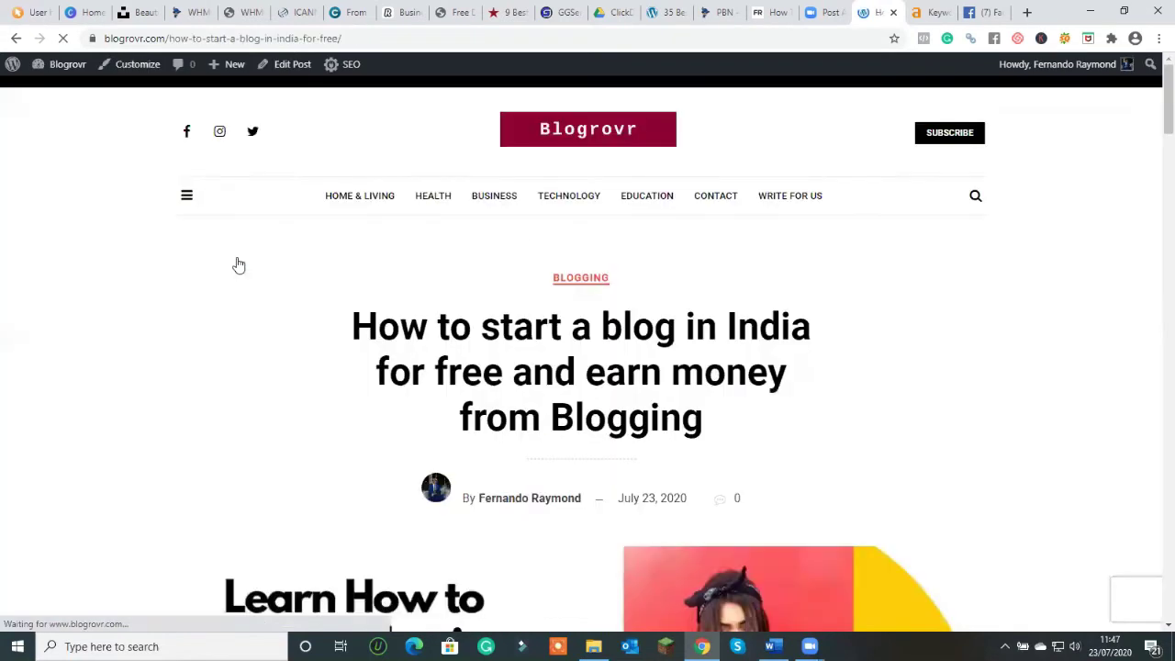
drag(1151, 199, 1154, 492)
scroll(1154, 473, down, 1)
scroll(1154, 390, up, 10)
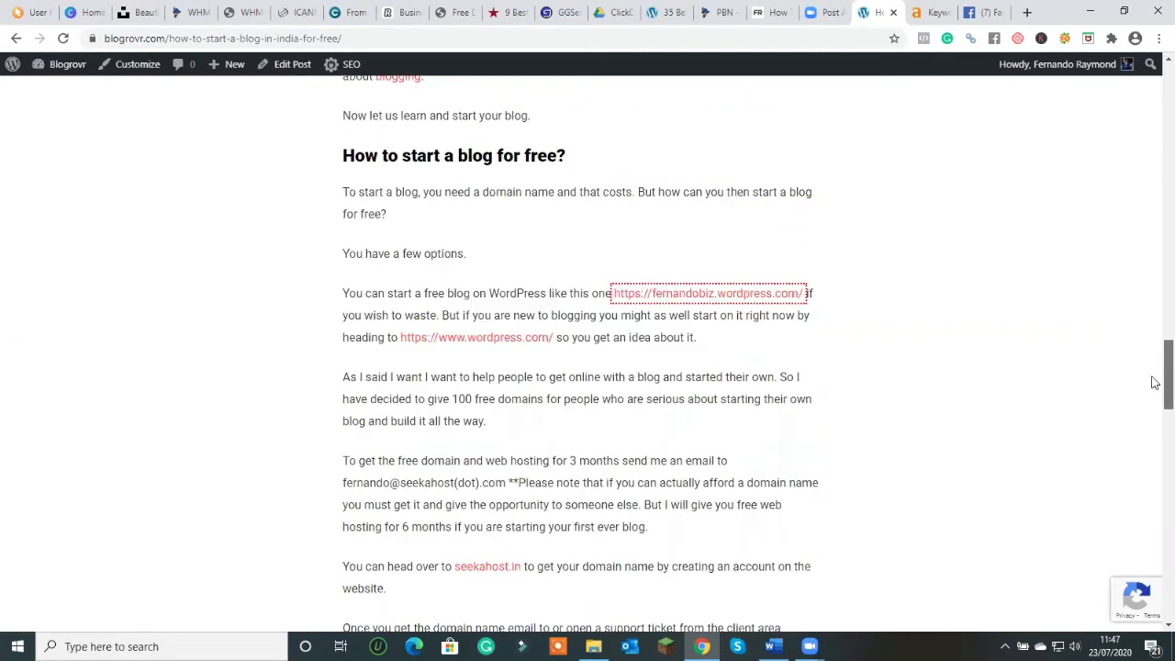
scroll(1154, 415, down, 8)
drag(1154, 446, 1155, 37)
scroll(596, 367, down, 9)
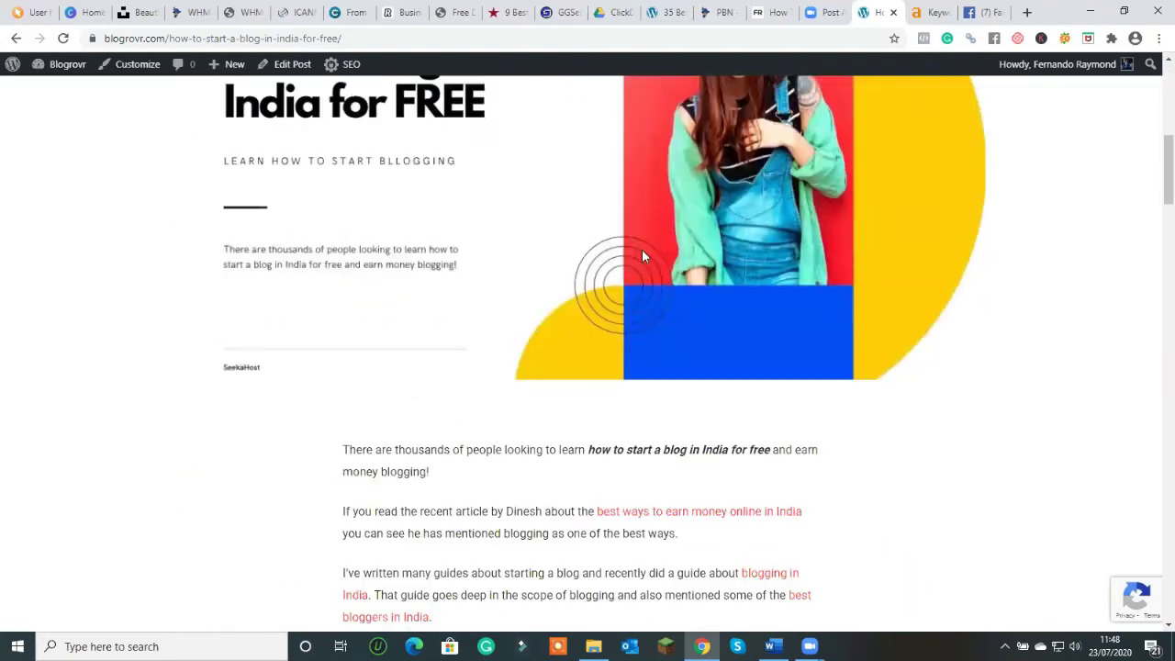
Step: Follow the post's "best ways to earn money online in India" link and look over the article it leads to
click(648, 224)
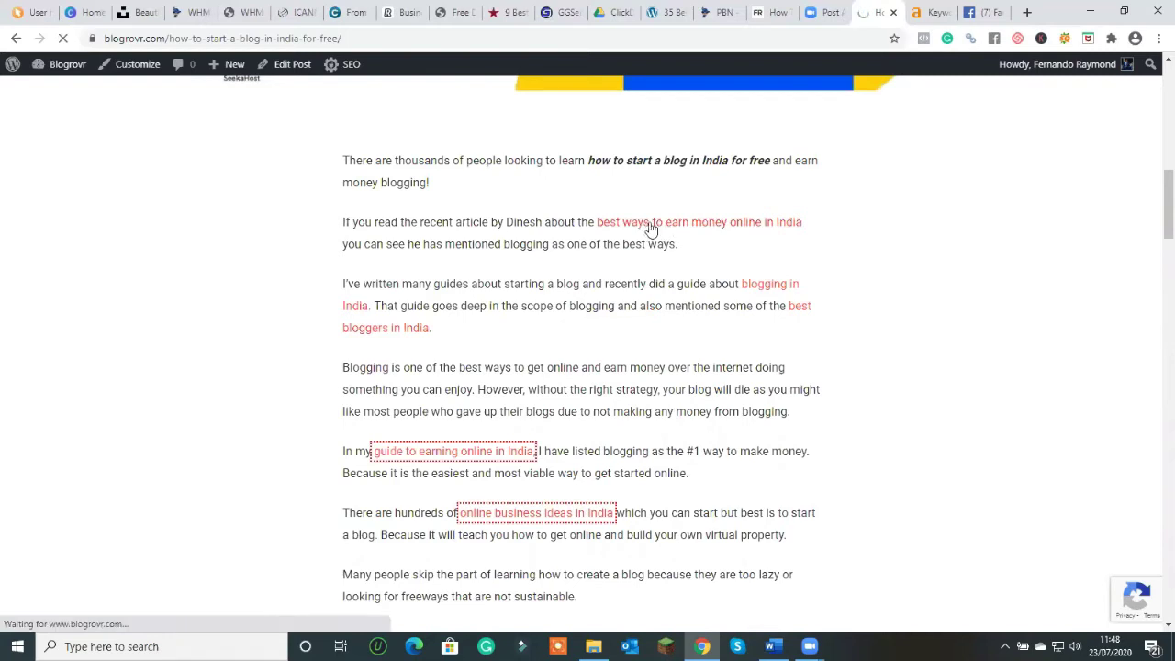
mouse_move(1155, 94)
mouse_down()
mouse_move(1151, 197)
mouse_move(1153, 92)
mouse_up()
scroll(496, 393, up, 4)
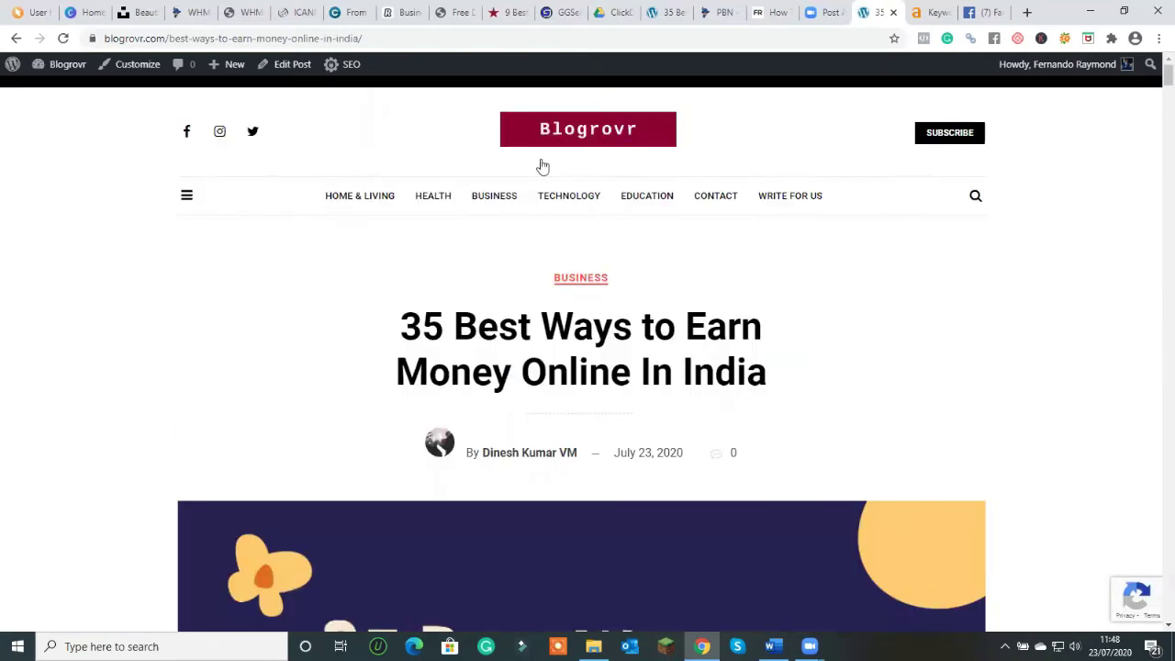
Step: Go to the Blogrovr home page, look through its listed posts and open the post on starting a blog in India
click(561, 138)
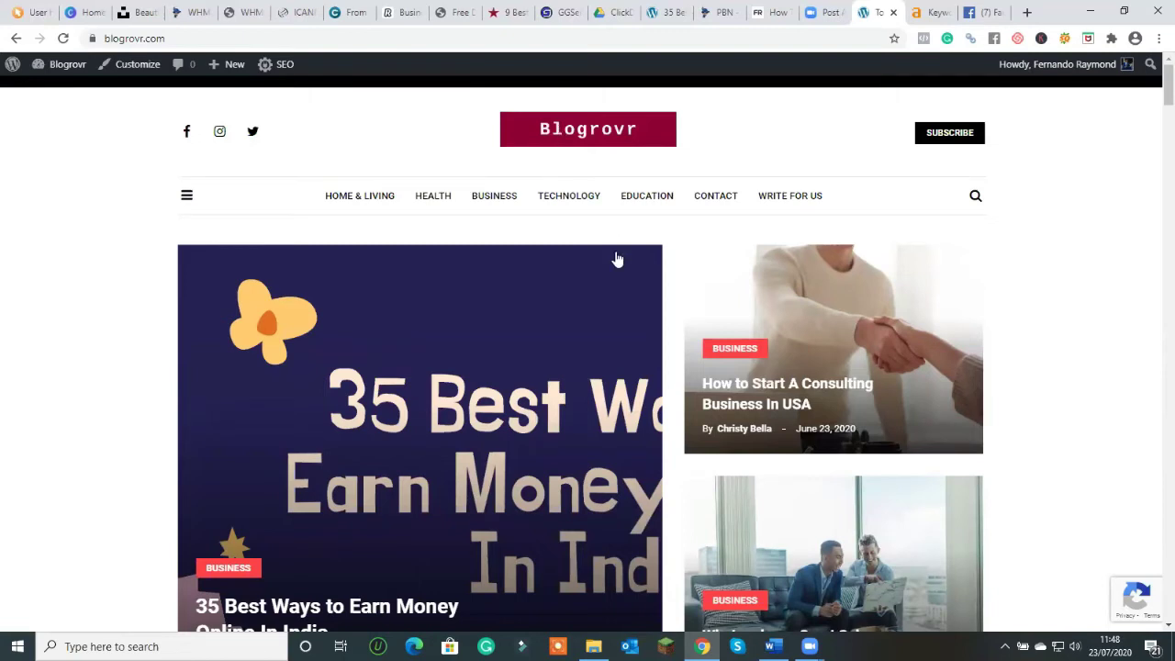
scroll(615, 253, down, 5)
scroll(615, 257, up, 5)
scroll(619, 270, down, 5)
click(450, 370)
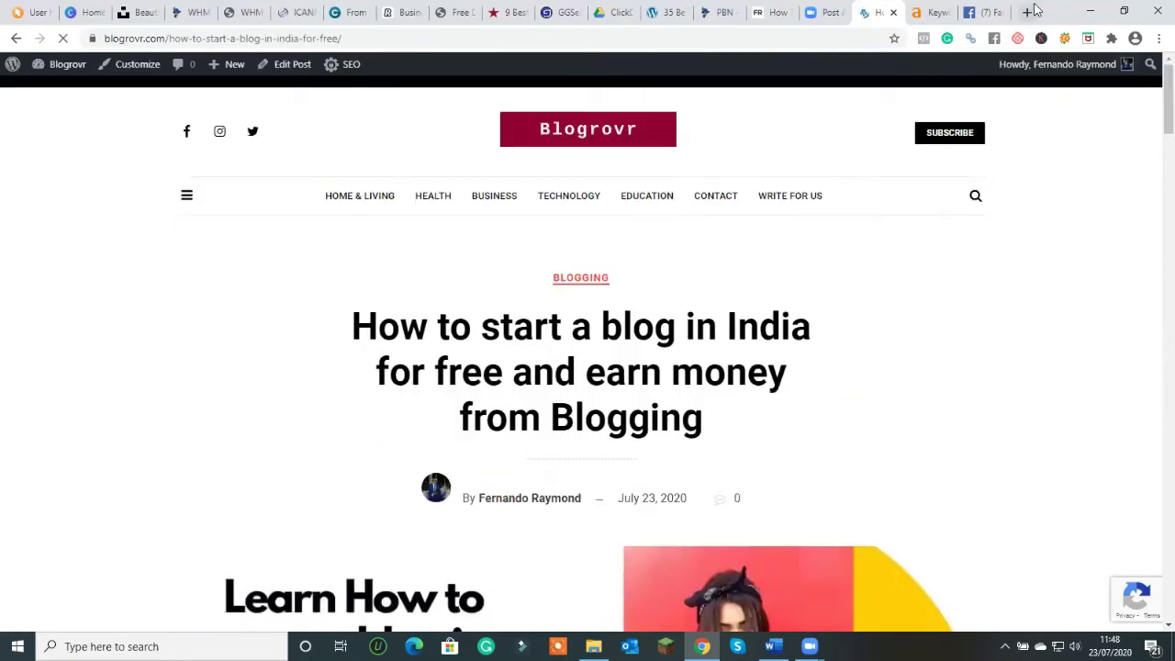
Step: Search Google in a new browser tab for "best ways to earn money online in india"
click(1030, 11)
text(go)
key(Return)
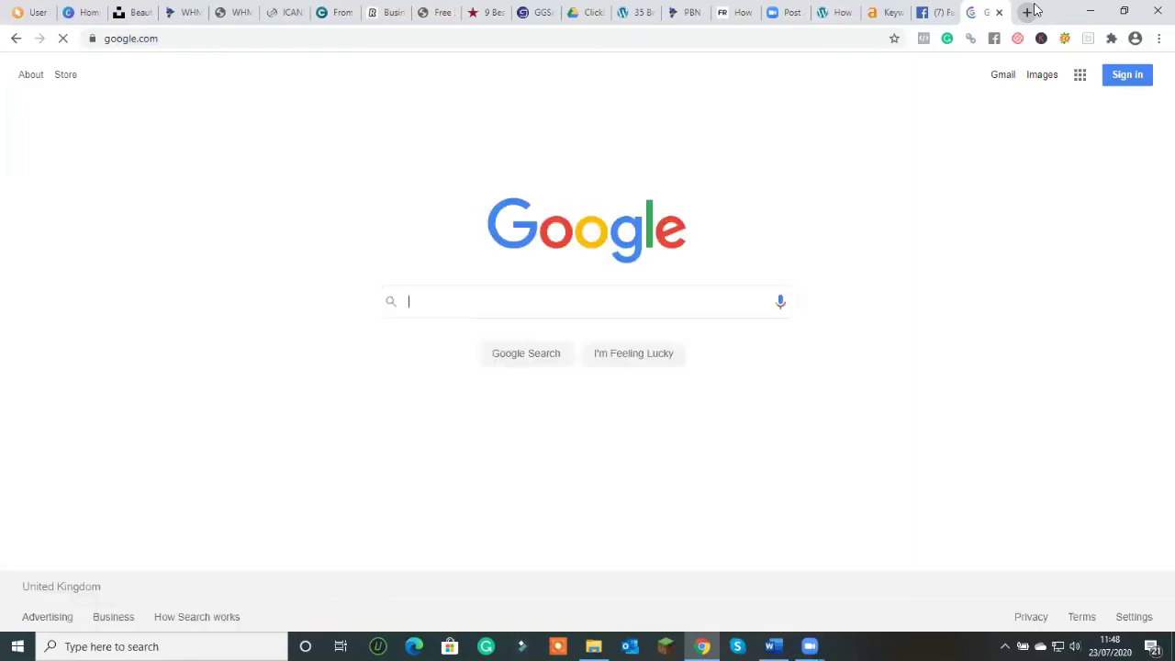
text(best)
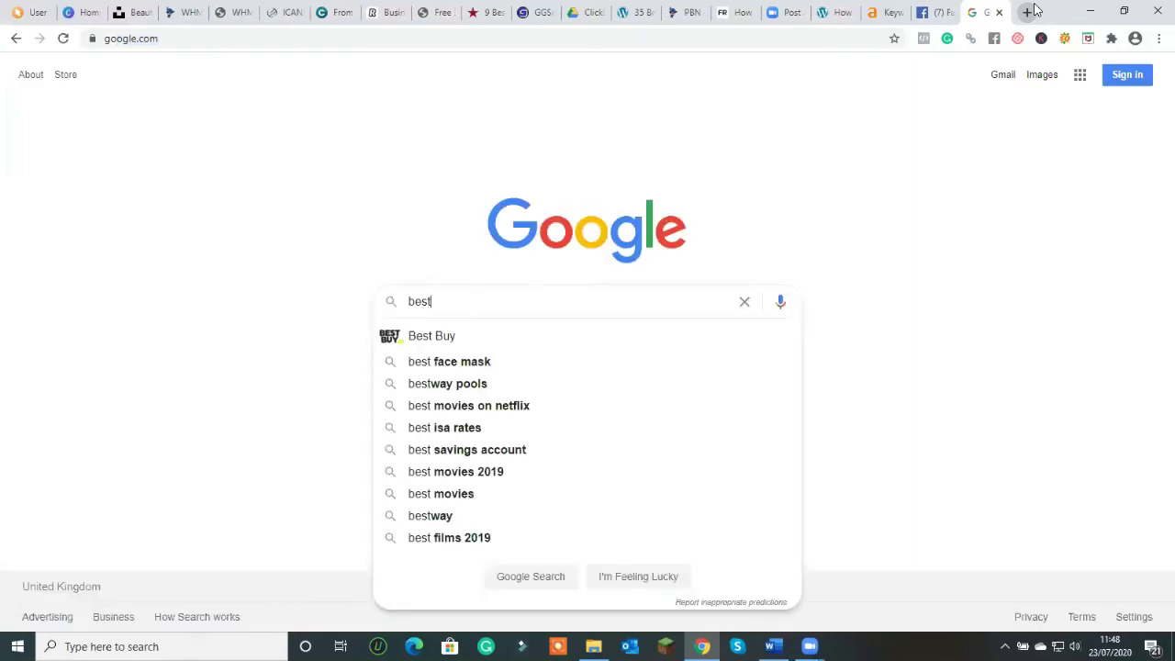
text( ways to earn mo)
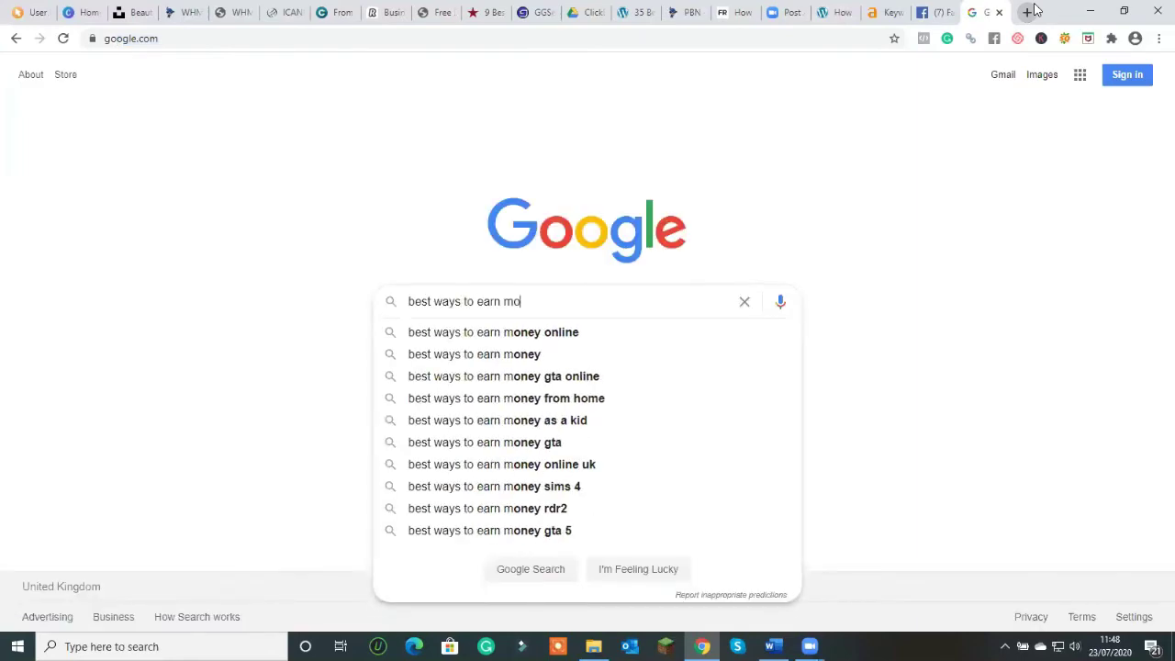
text(ney online )
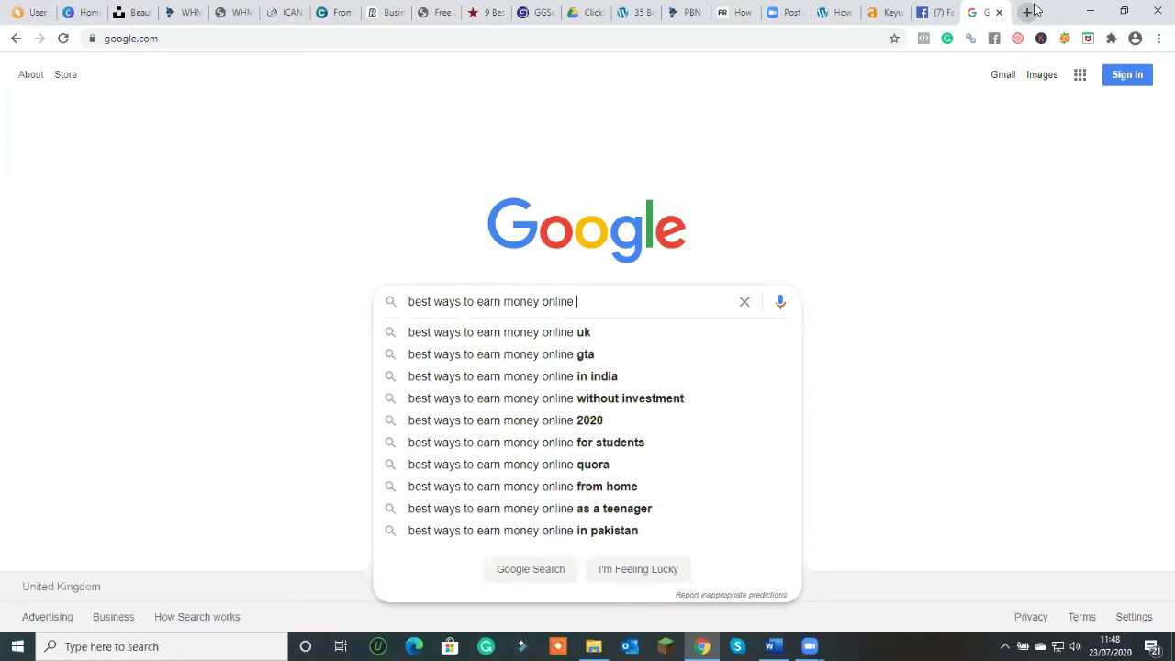
text(in india)
key(Return)
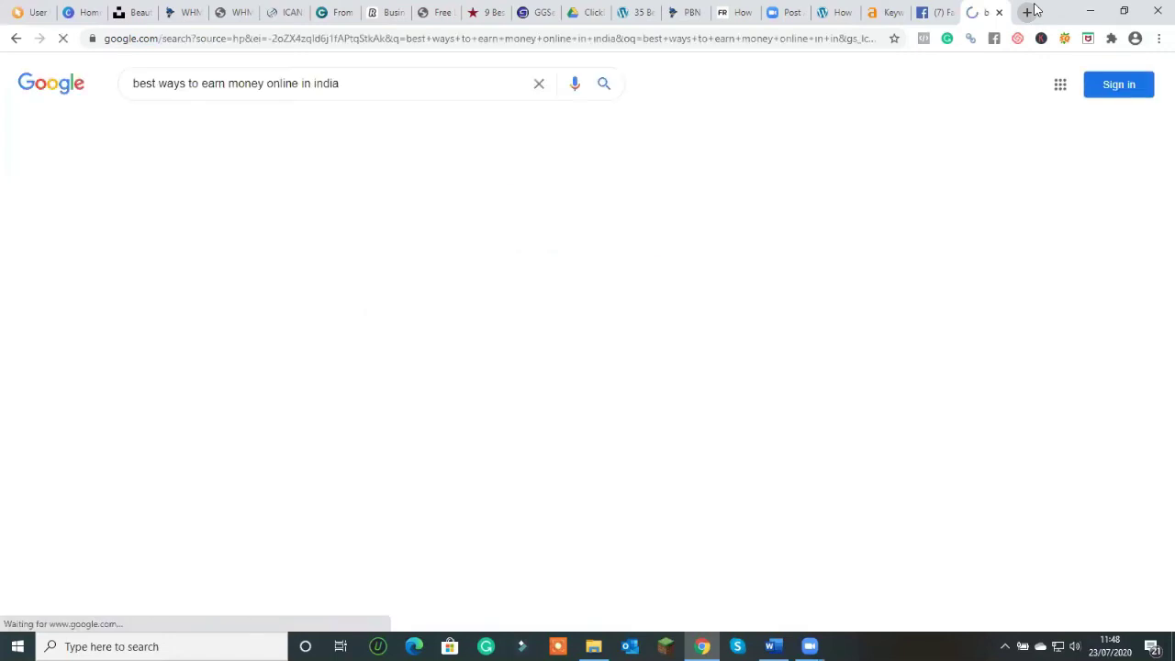
Step: Examine the first two pages of Google results for a Blogrovr listing
scroll(663, 359, down, 10)
scroll(228, 339, up, 4)
scroll(329, 317, down, 1)
scroll(329, 317, down, 5)
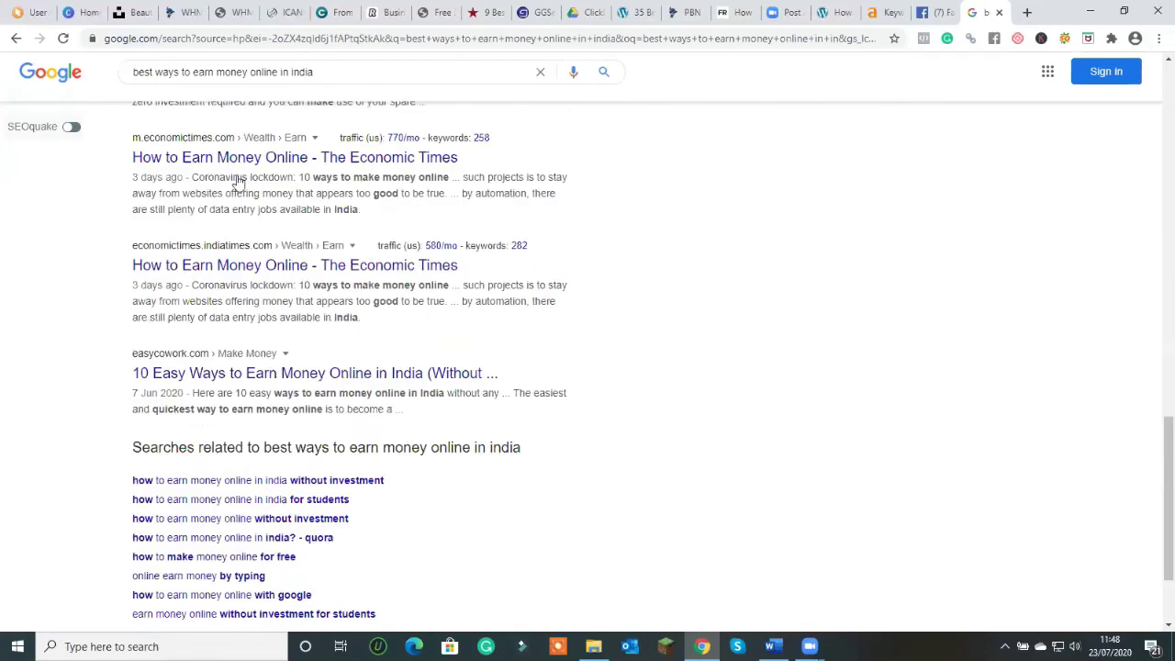
scroll(335, 225, up, 4)
scroll(335, 225, down, 1)
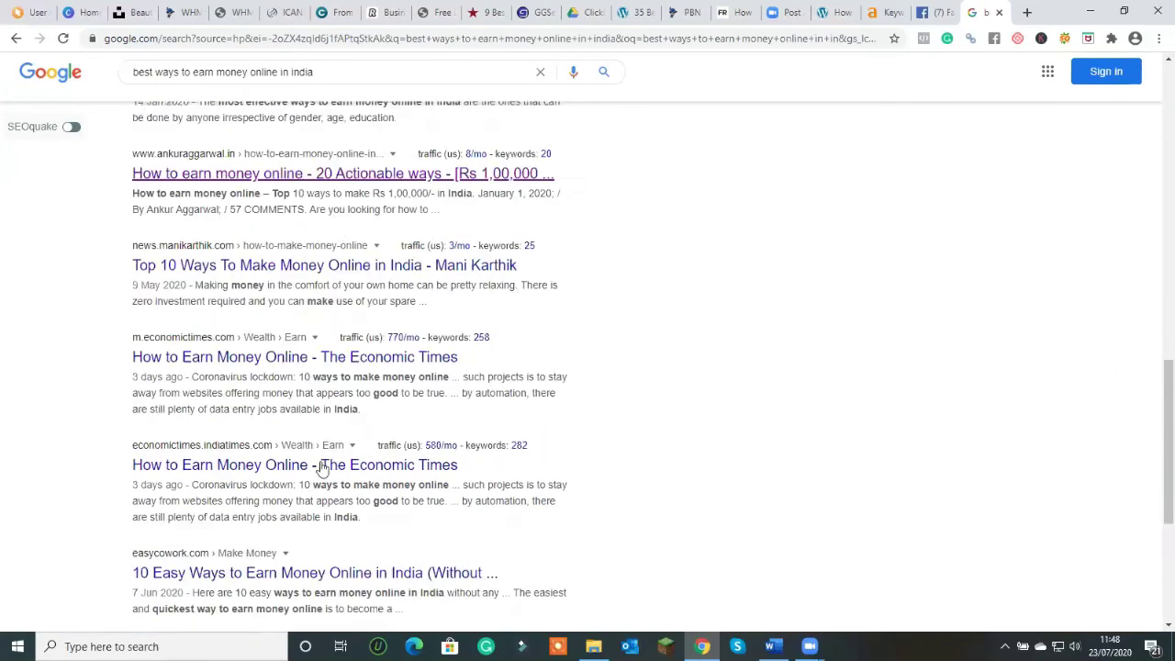
scroll(321, 468, down, 4)
click(308, 554)
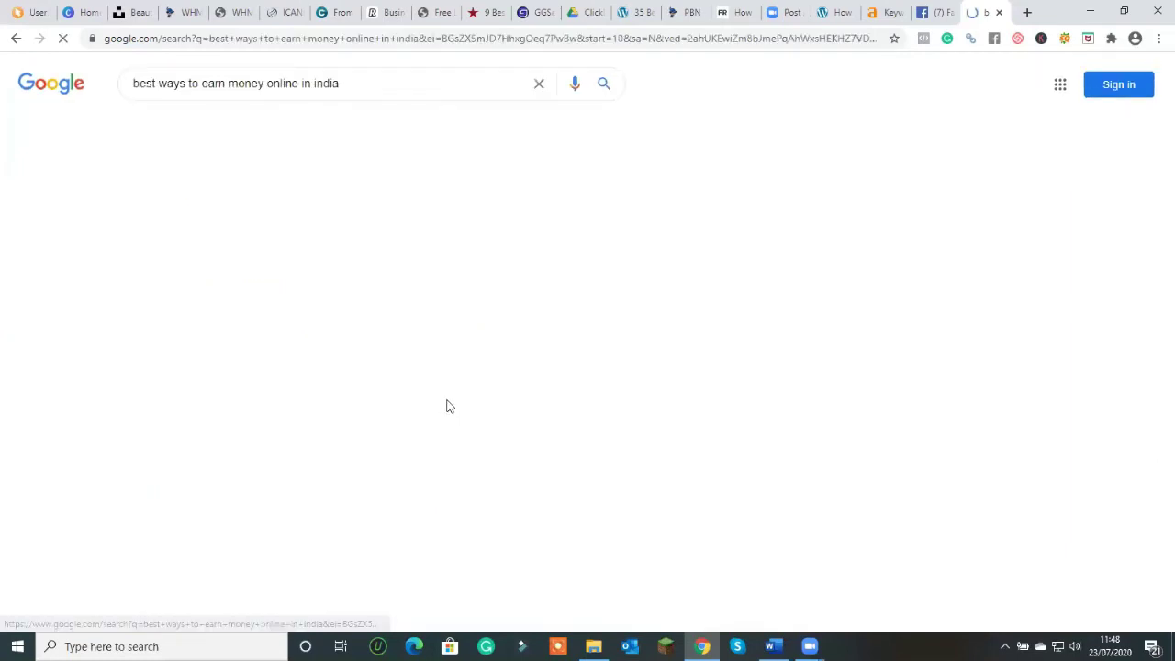
scroll(413, 459, down, 15)
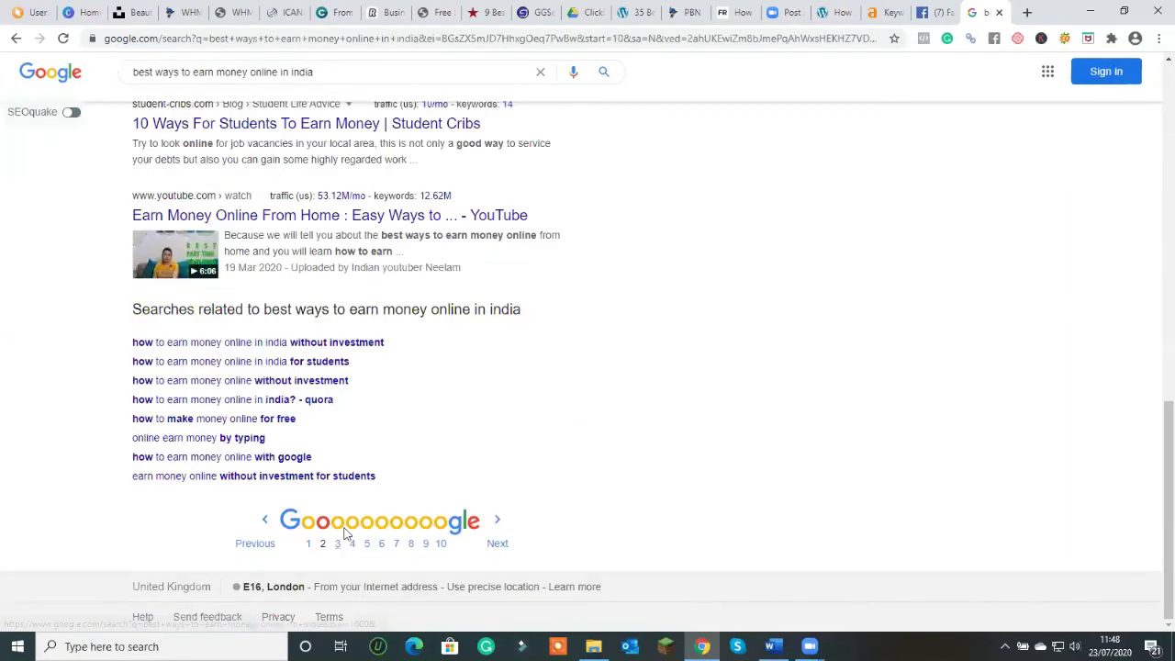
Step: Check result pages three and four for the Blogrovr article and highlight its search description
click(337, 544)
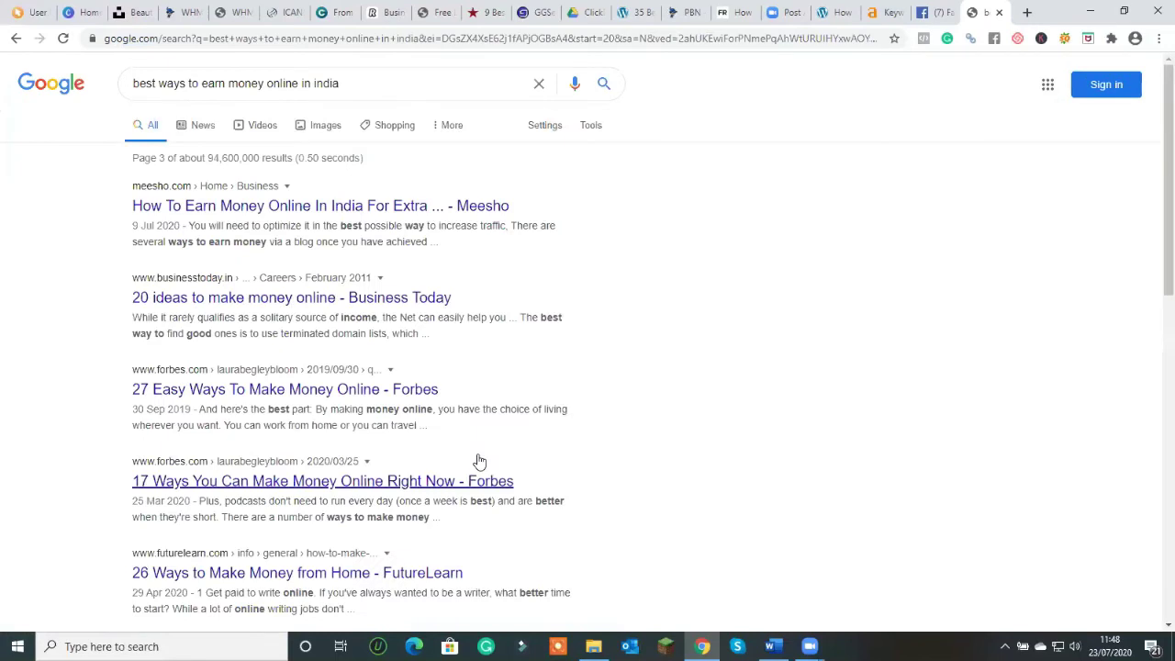
scroll(450, 340, down, 5)
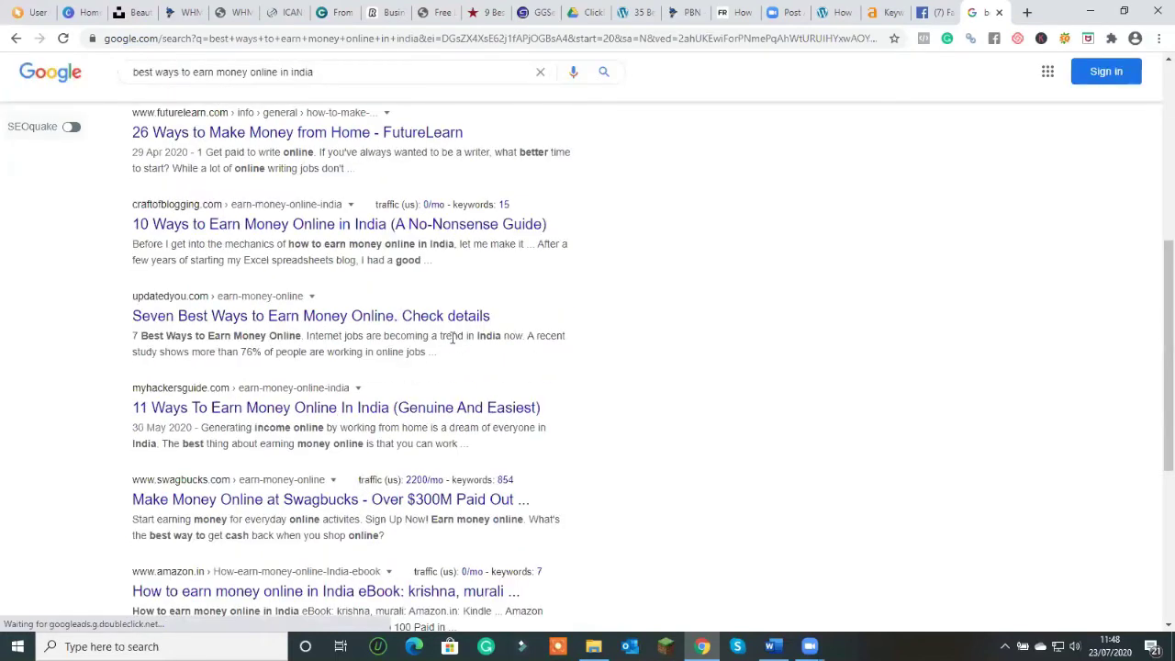
scroll(451, 337, down, 3)
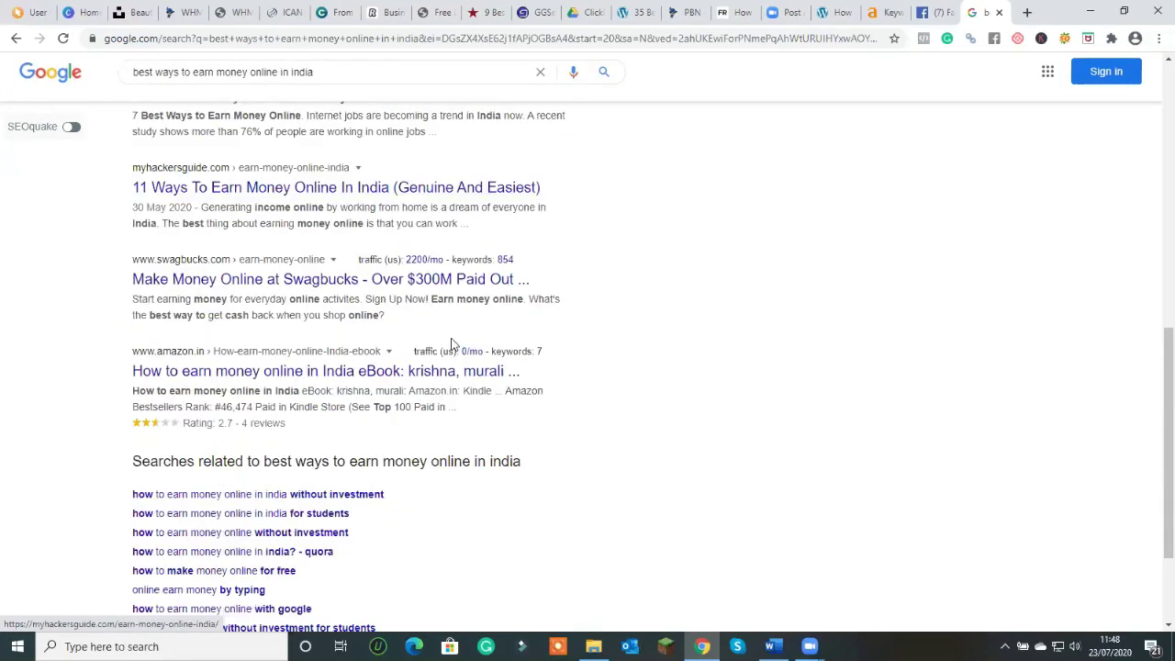
scroll(451, 344, up, 7)
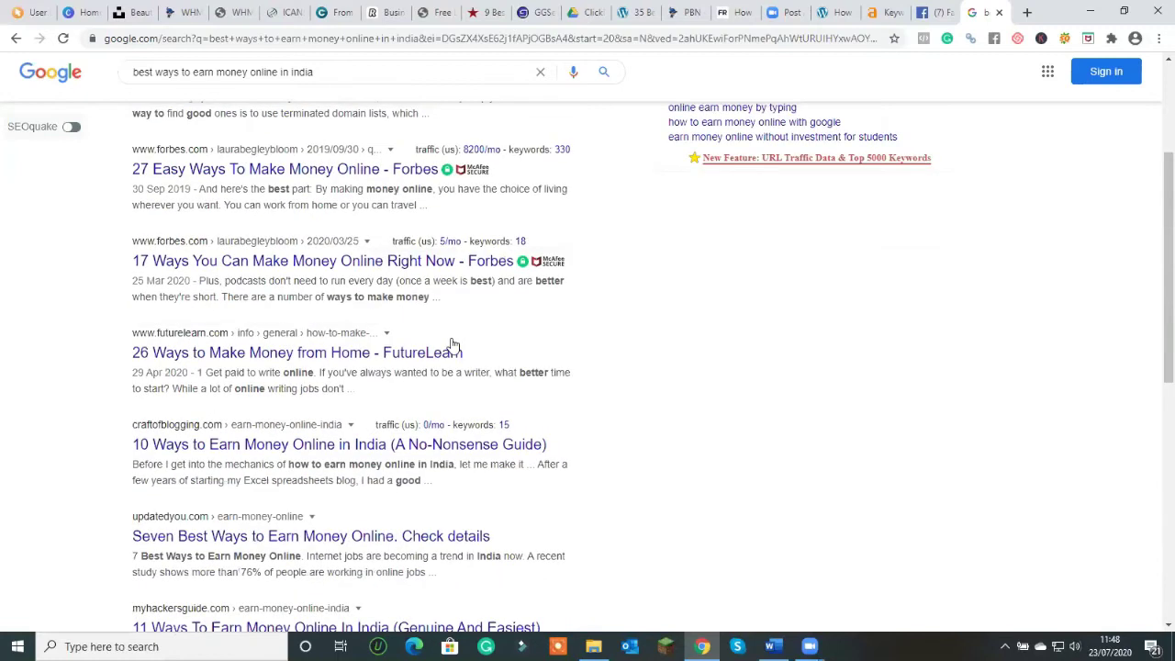
scroll(451, 339, down, 10)
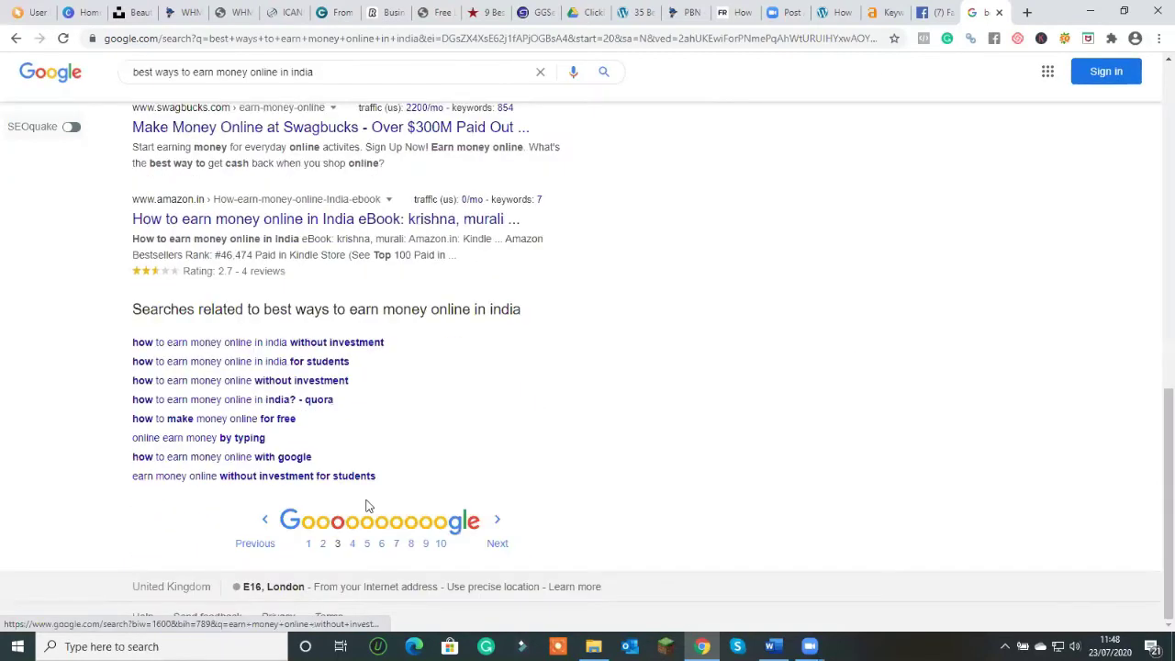
click(353, 544)
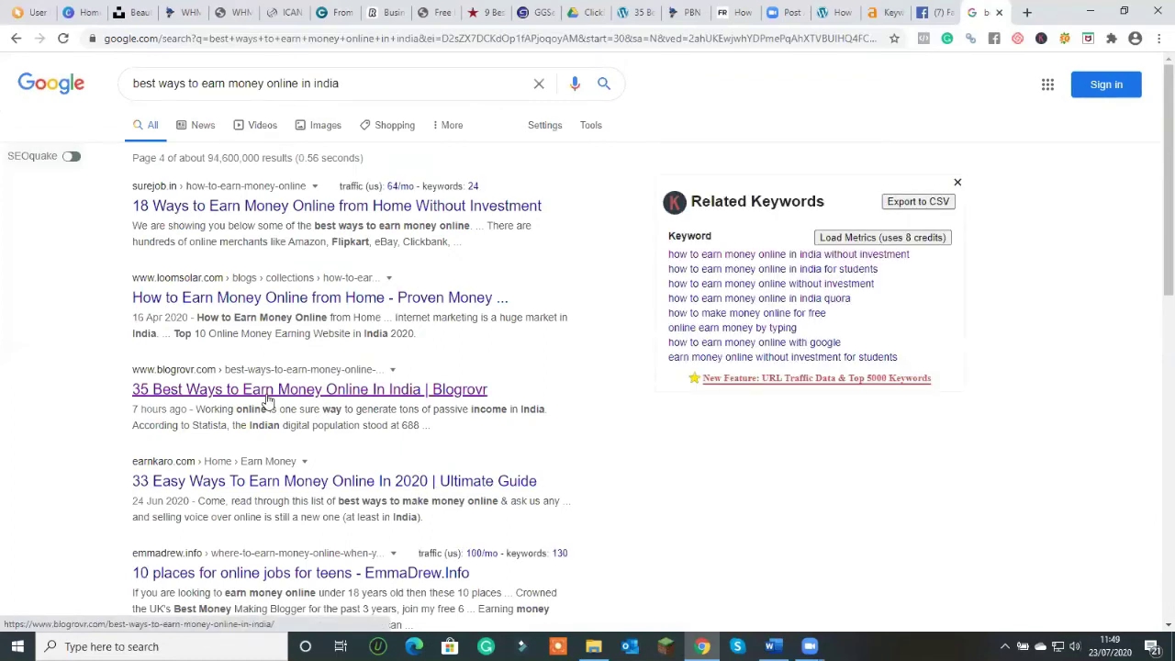
drag(431, 427, 133, 405)
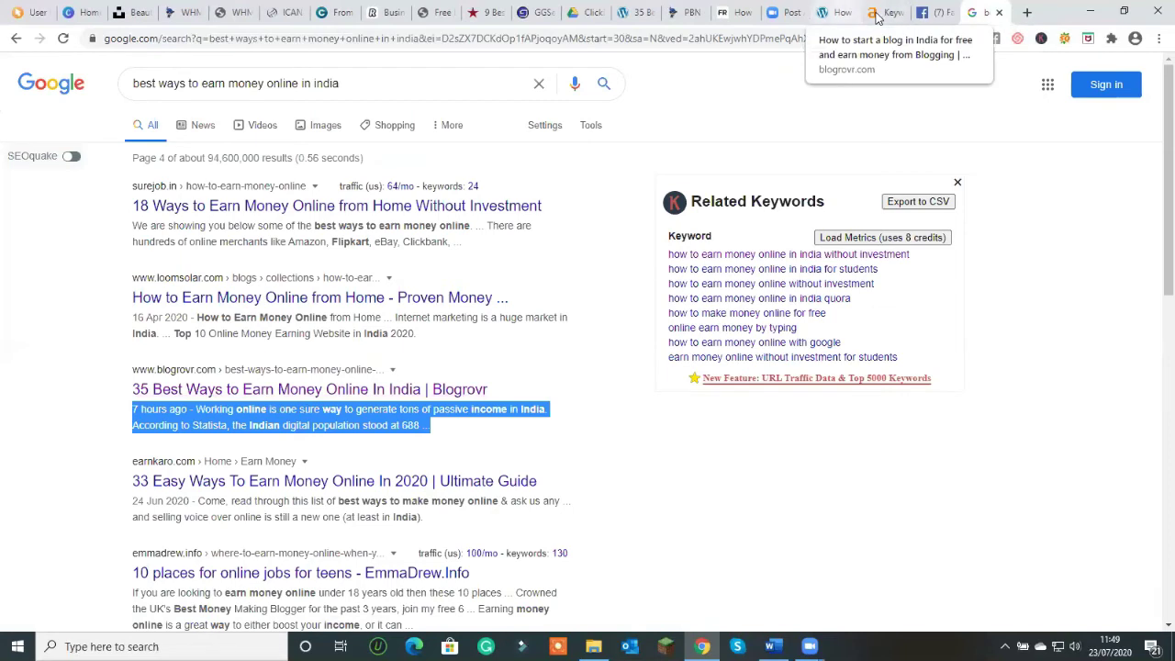
Step: Return to the live post's browser tab and review its featured image and opening paragraphs
click(839, 13)
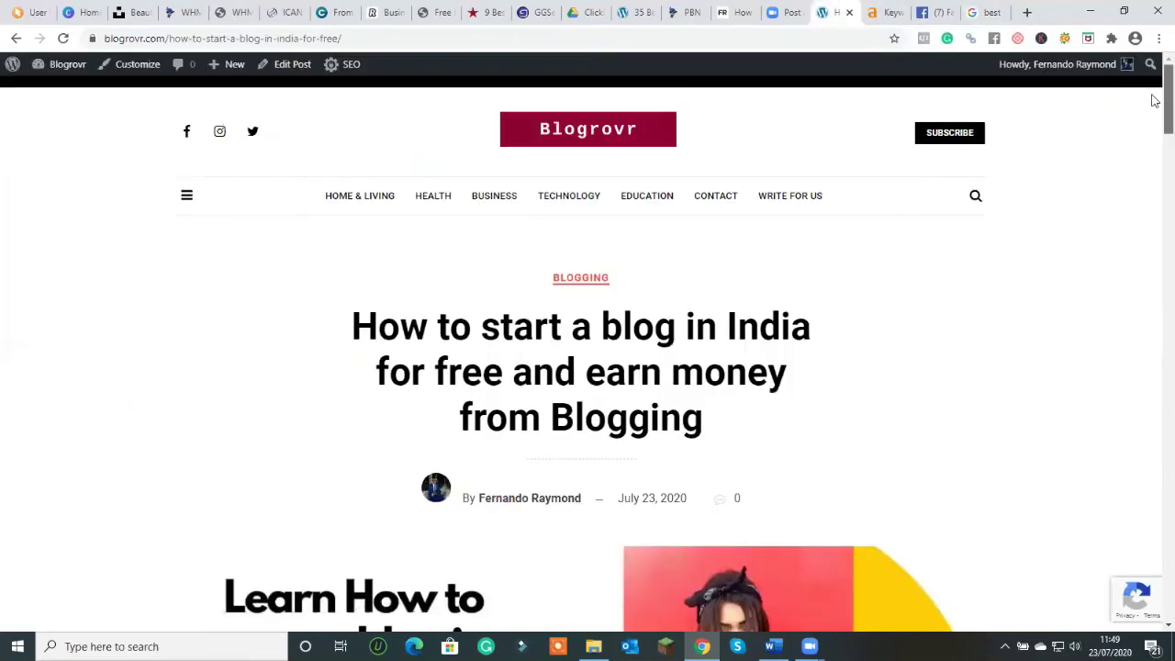
drag(1154, 100, 1154, 203)
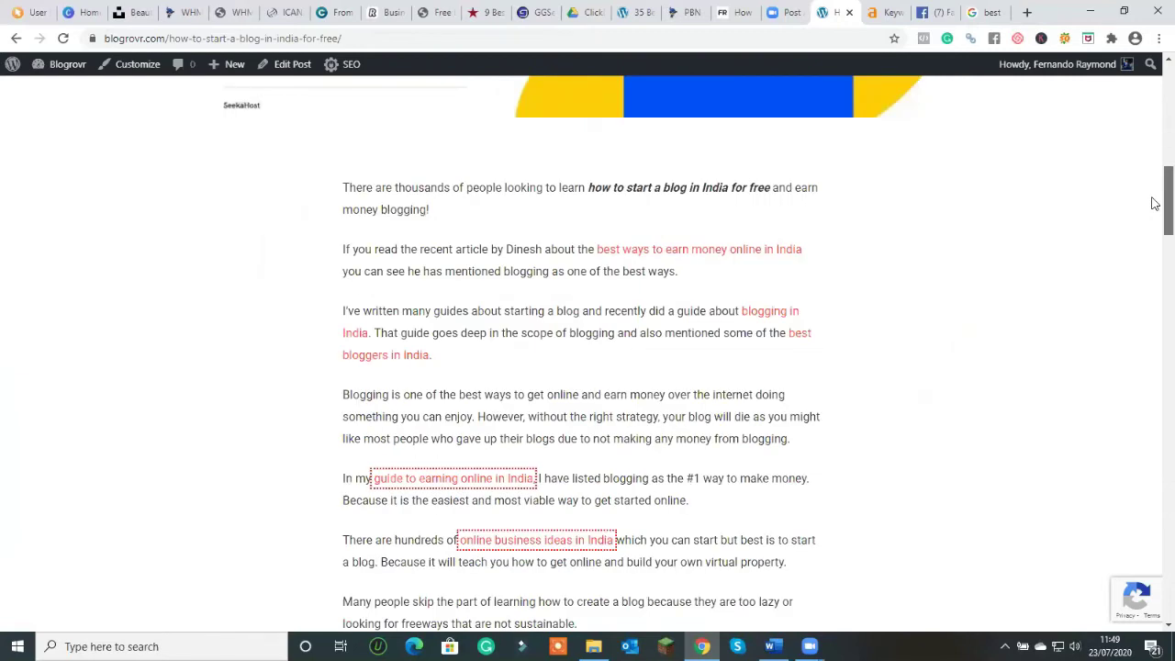
drag(1155, 203, 1154, 145)
scroll(1153, 195, down, 6)
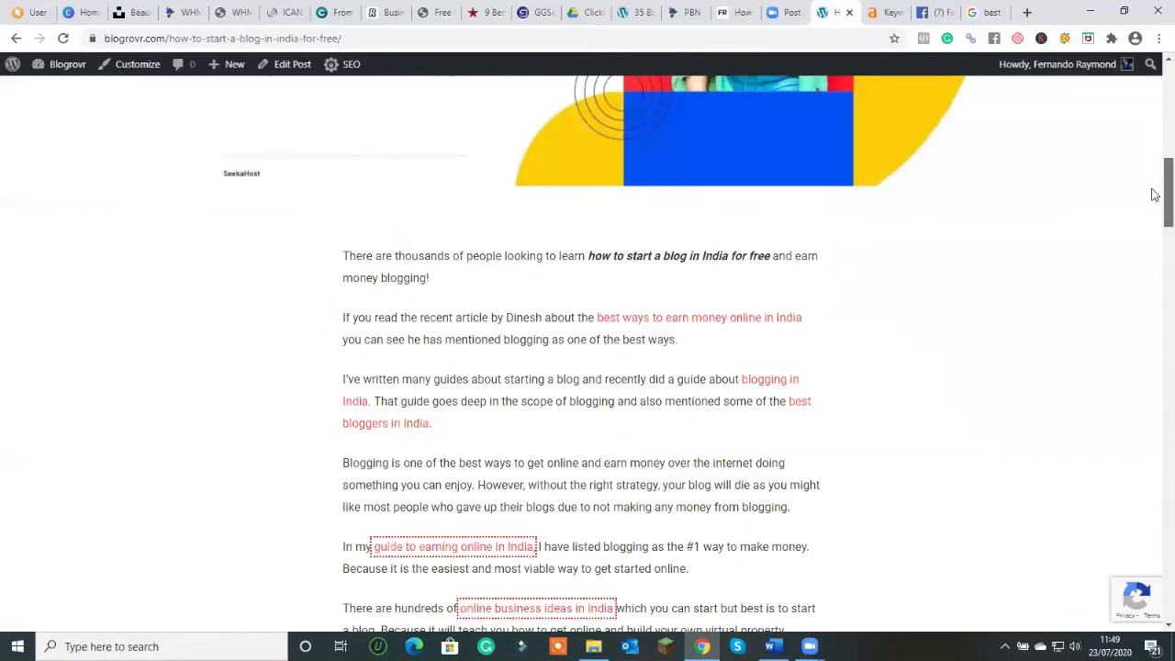
Step: Switch from the live post to the Google results tab and search for "how to start a blog in india"
scroll(1153, 200, down, 1)
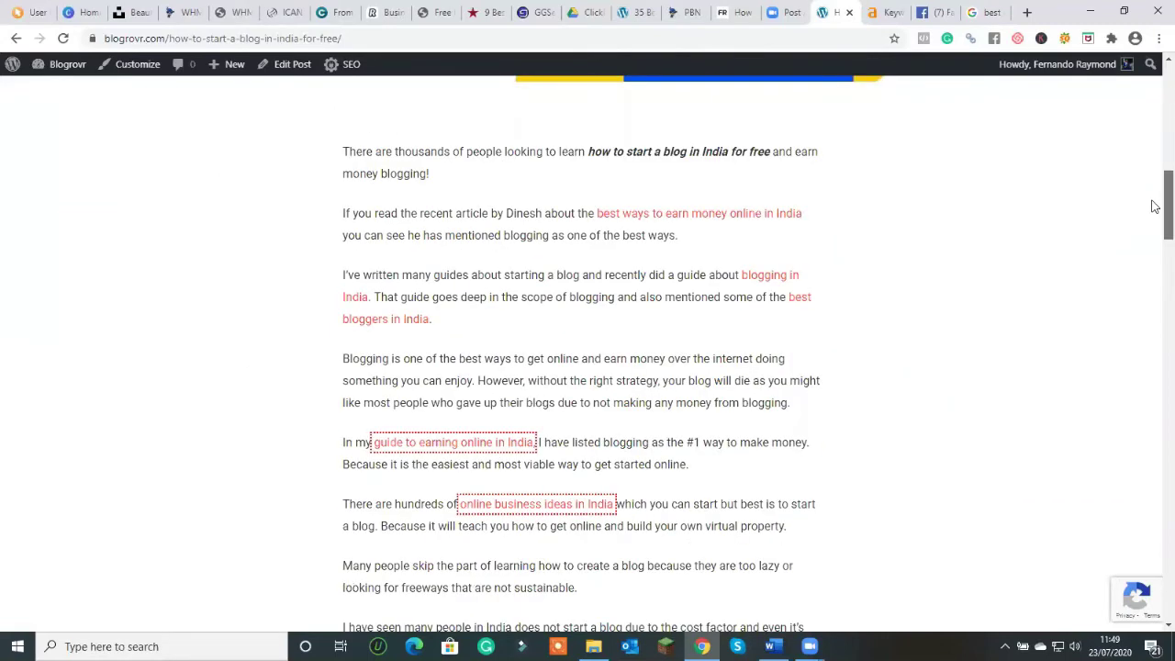
click(991, 13)
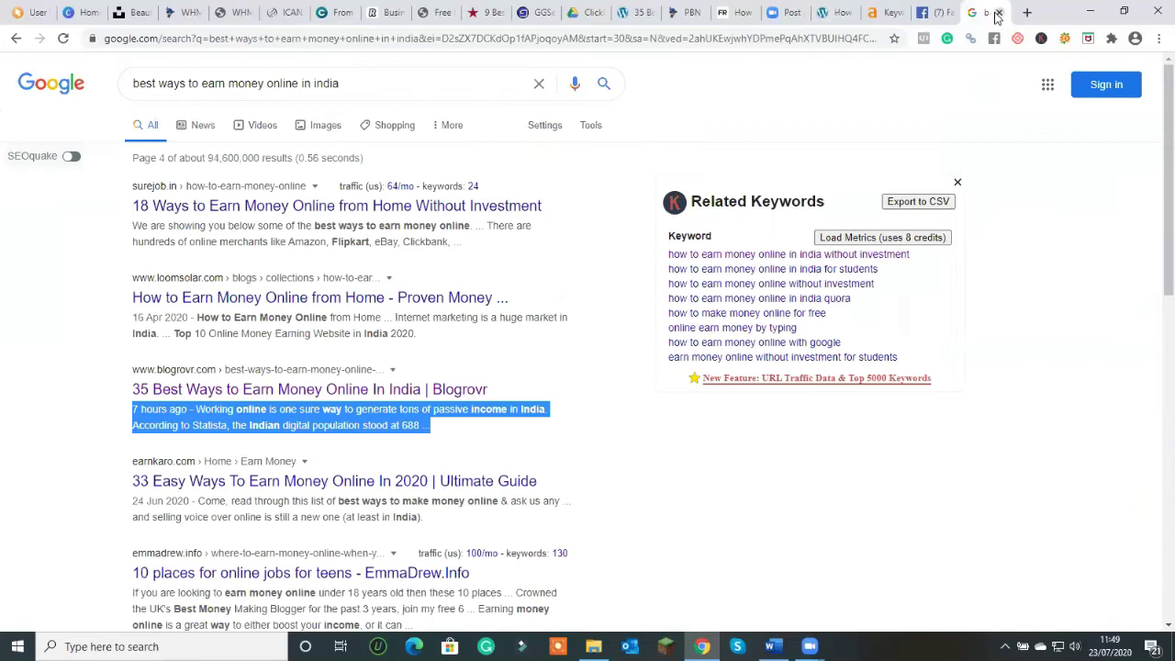
triple_click(240, 82)
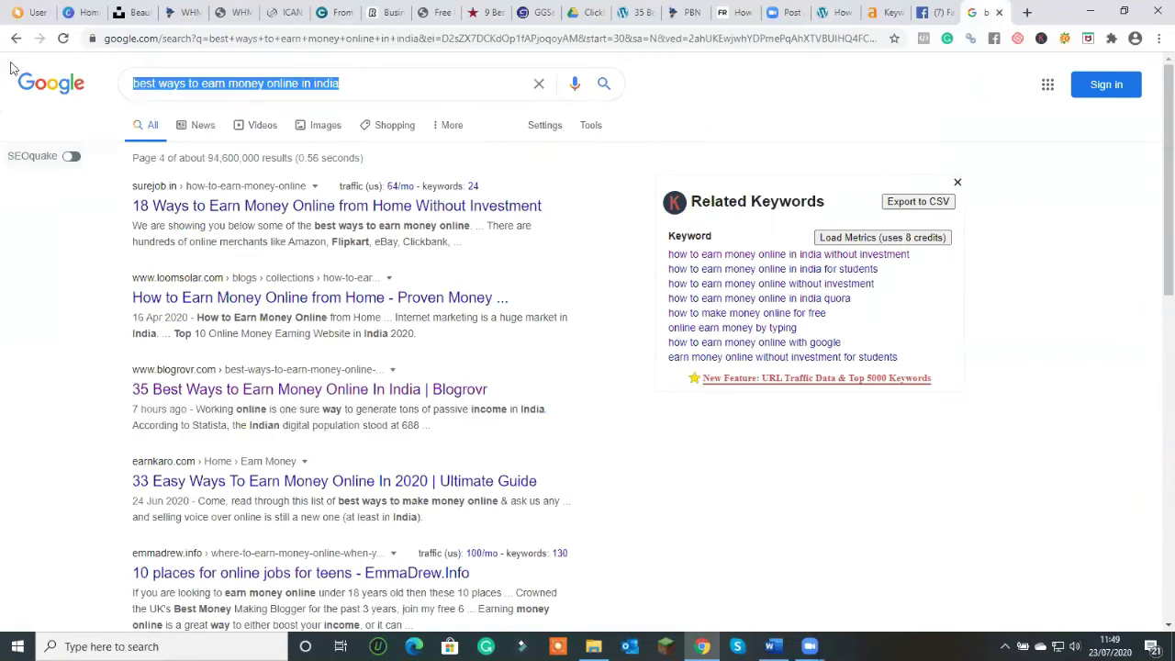
text(how to start a blog in india)
key(Return)
Step: Examine the first two pages of Google results for the new Blogrovr post
scroll(116, 443, down, 1)
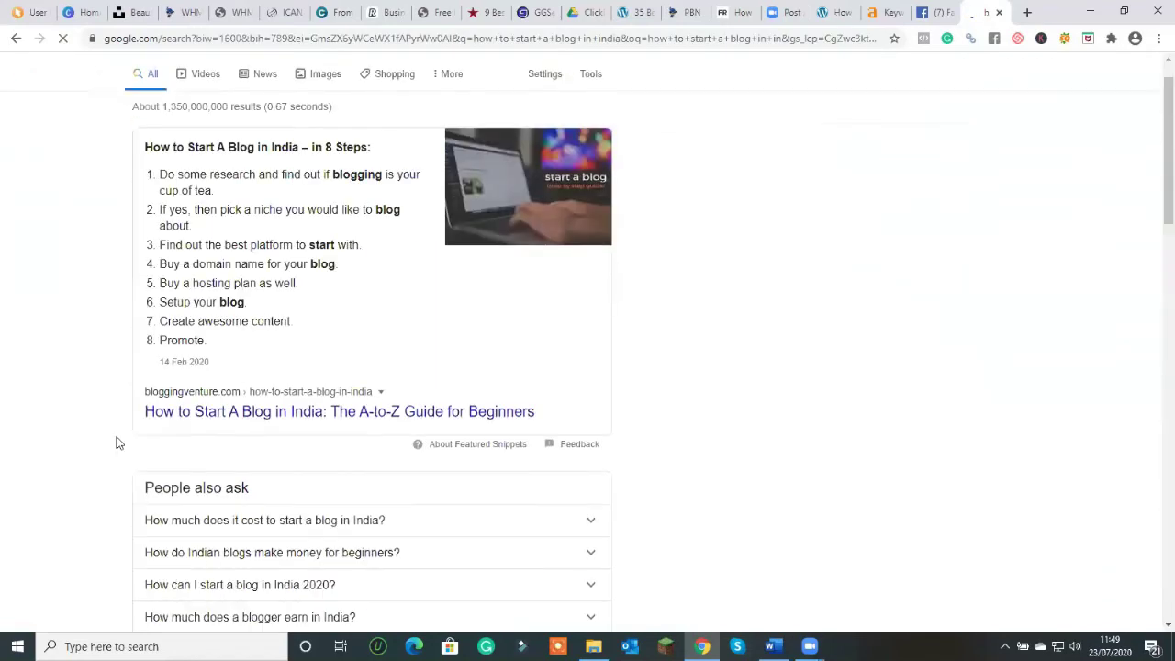
scroll(115, 443, down, 8)
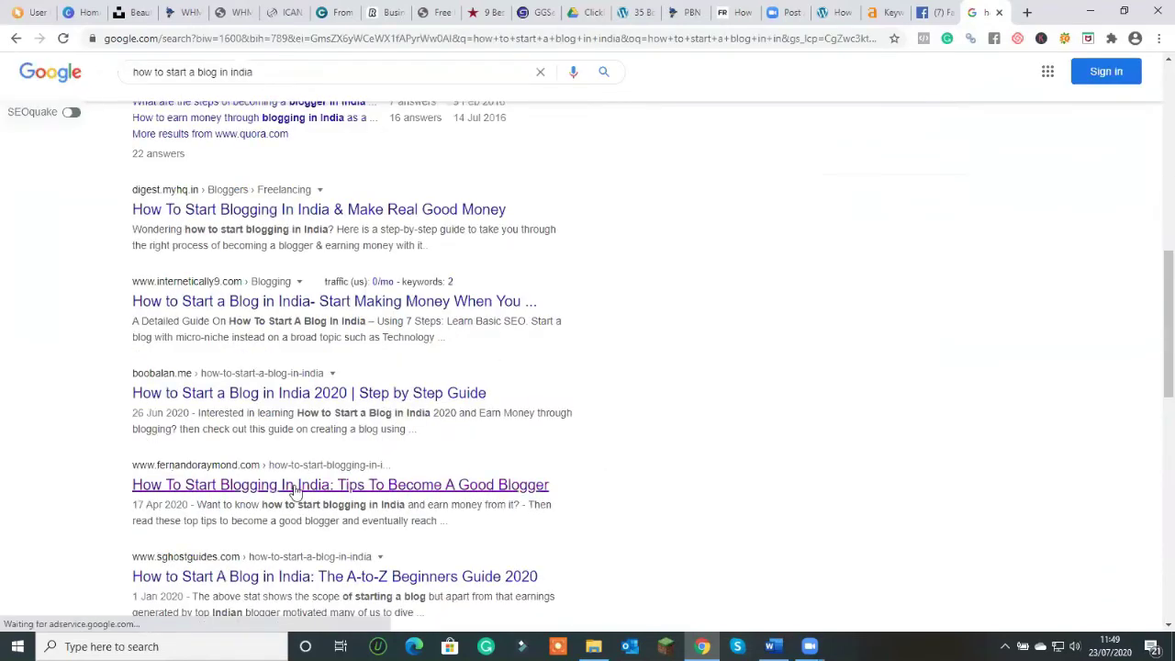
scroll(294, 491, down, 10)
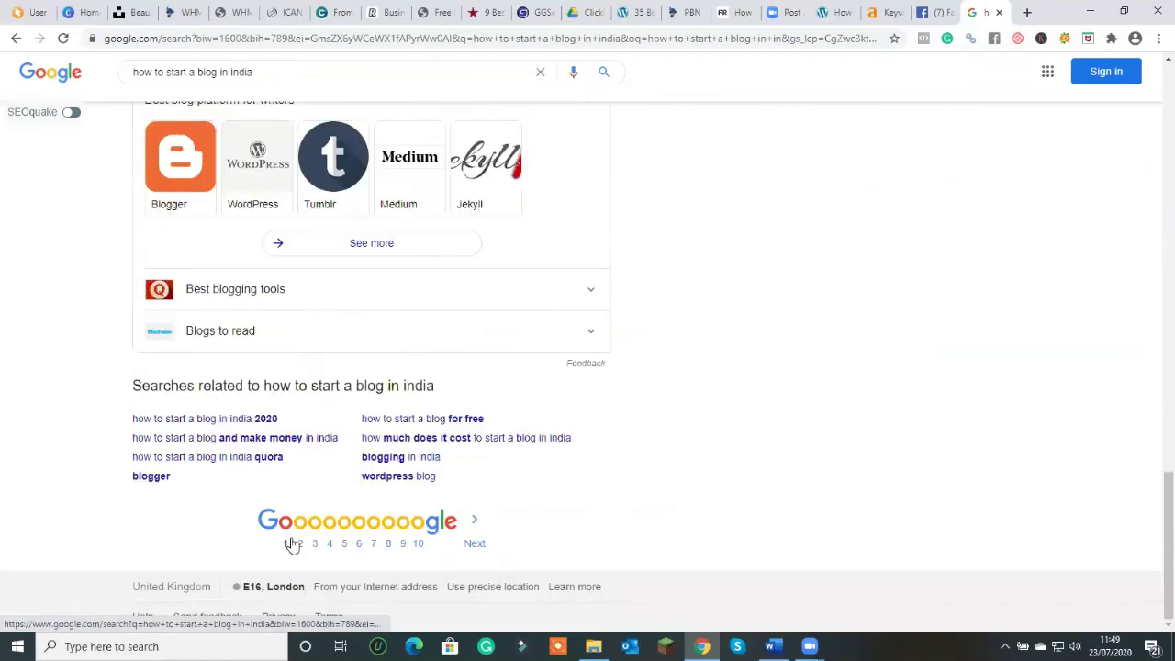
click(296, 545)
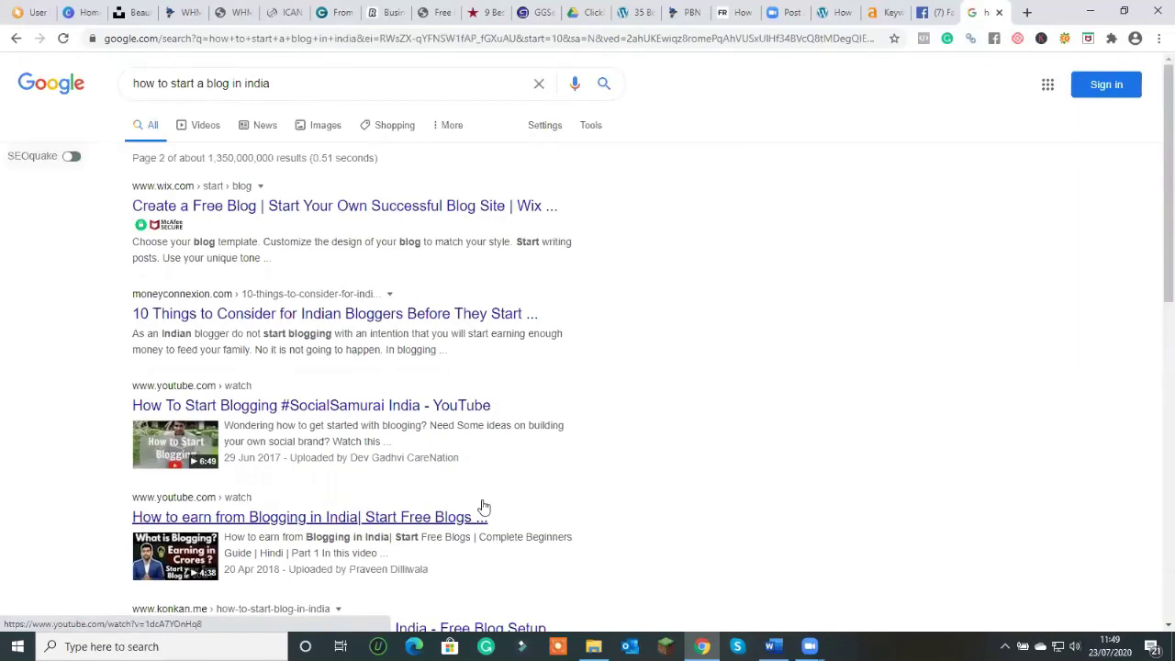
scroll(482, 505, down, 4)
scroll(480, 503, down, 4)
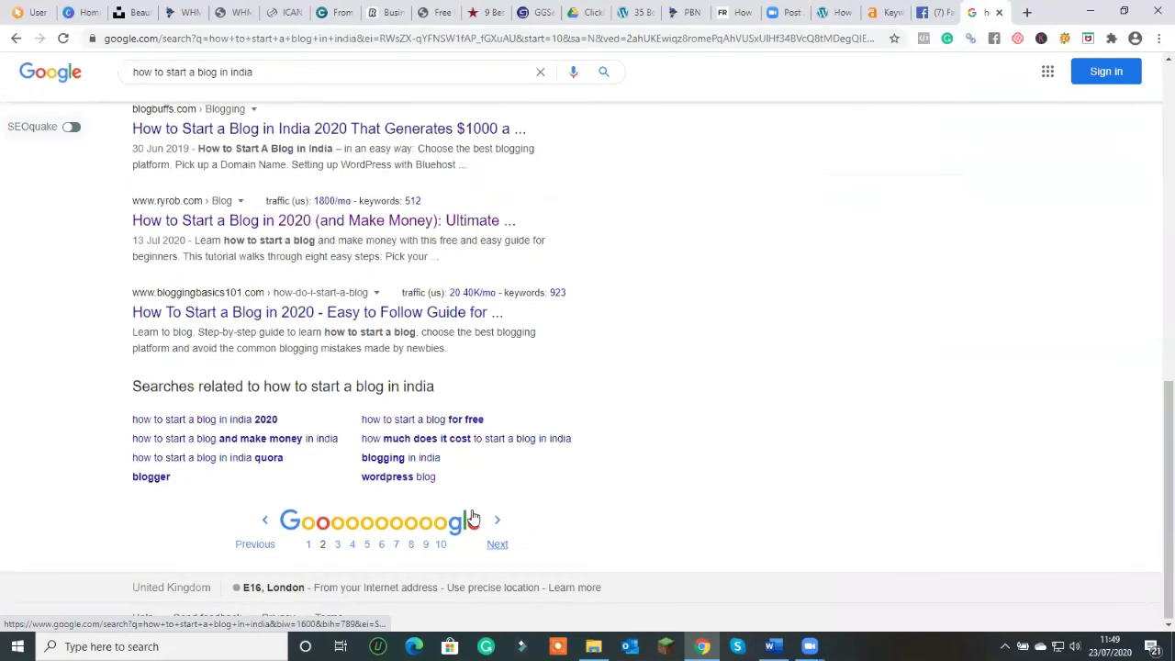
scroll(472, 518, down, 2)
Step: Check result pages three and four for the Blogrovr post
click(338, 621)
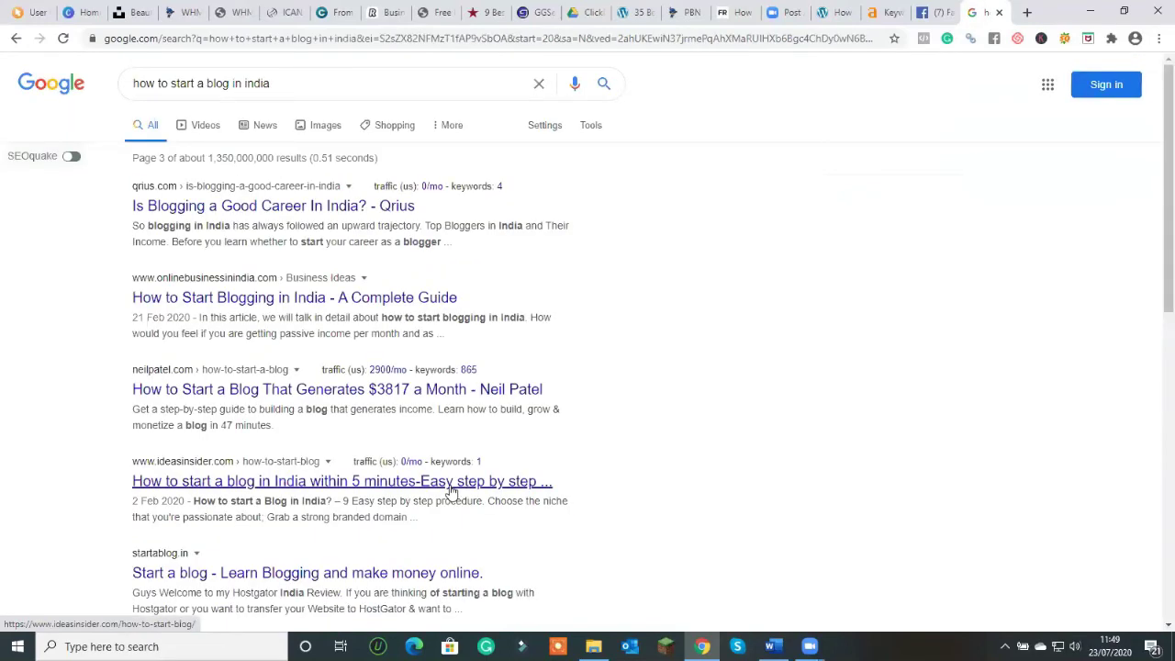
scroll(450, 491, down, 3)
scroll(364, 598, down, 4)
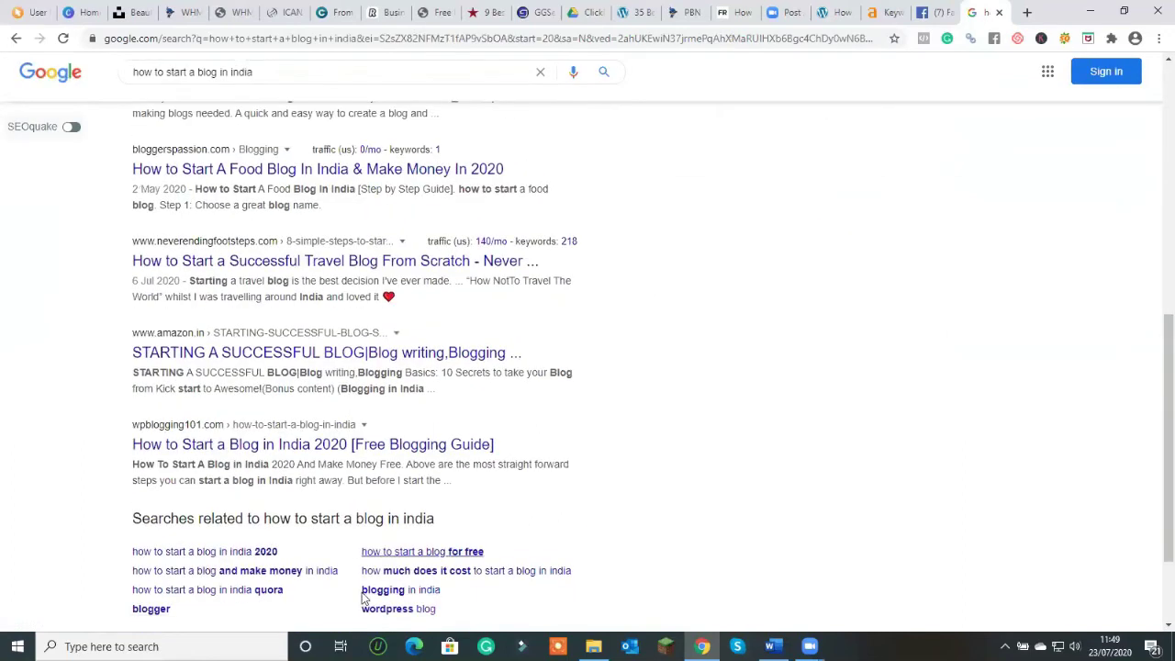
scroll(363, 597, down, 2)
click(353, 545)
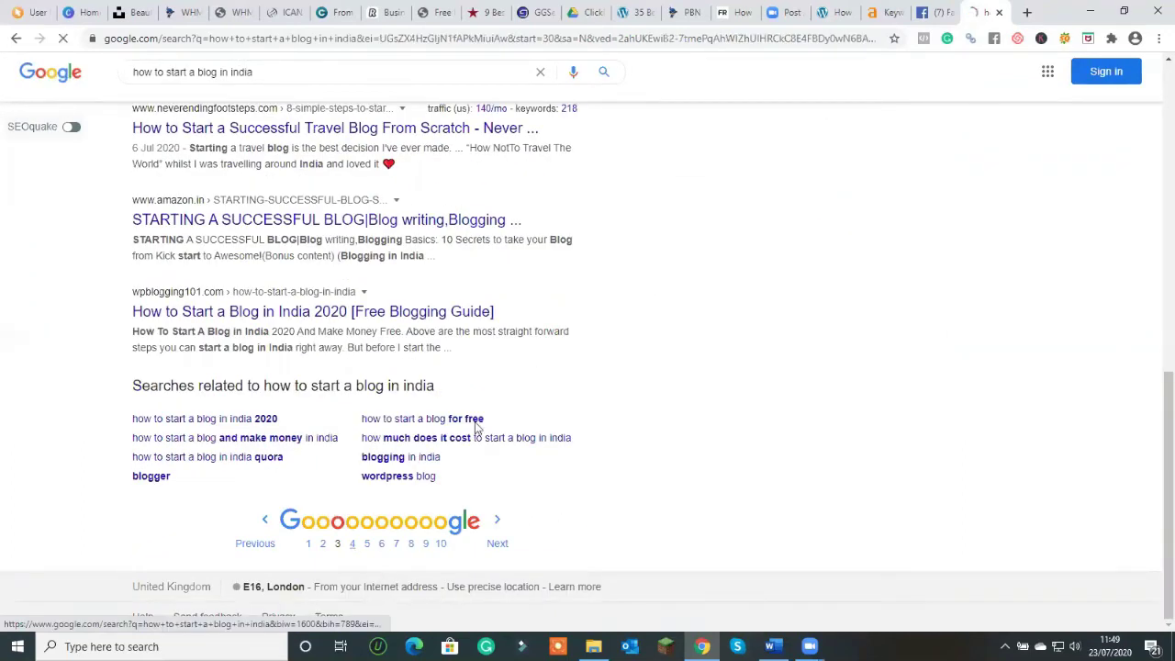
scroll(475, 424, down, 5)
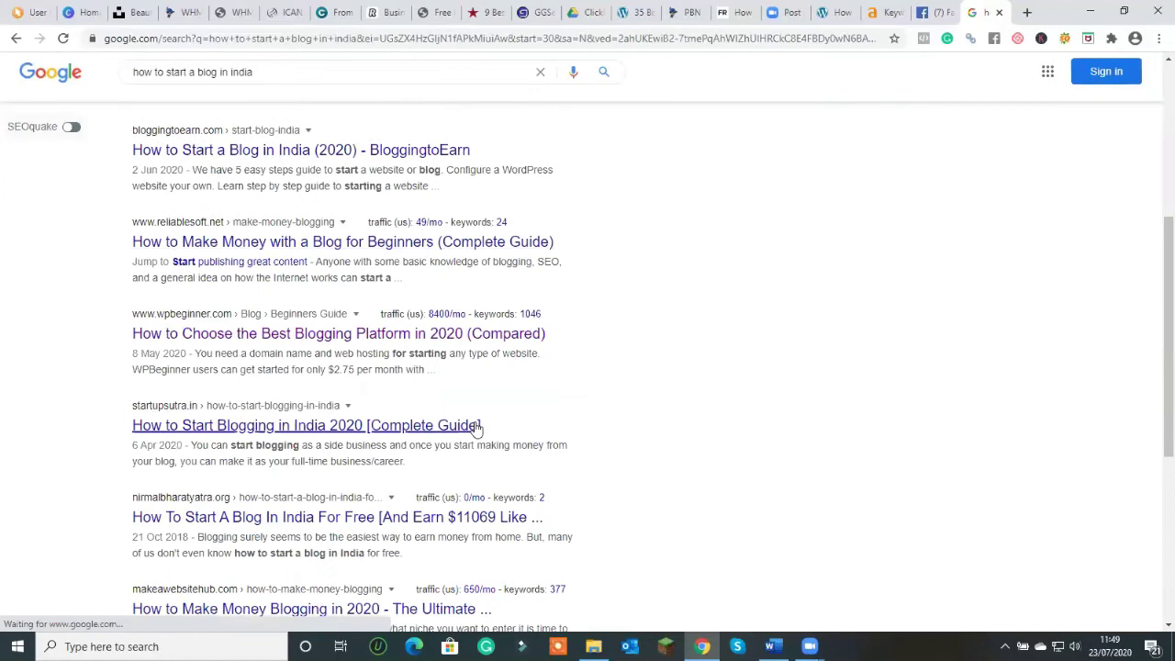
scroll(416, 522, down, 4)
Step: Check result page five for the Blogrovr post, and close the search results tab
click(394, 543)
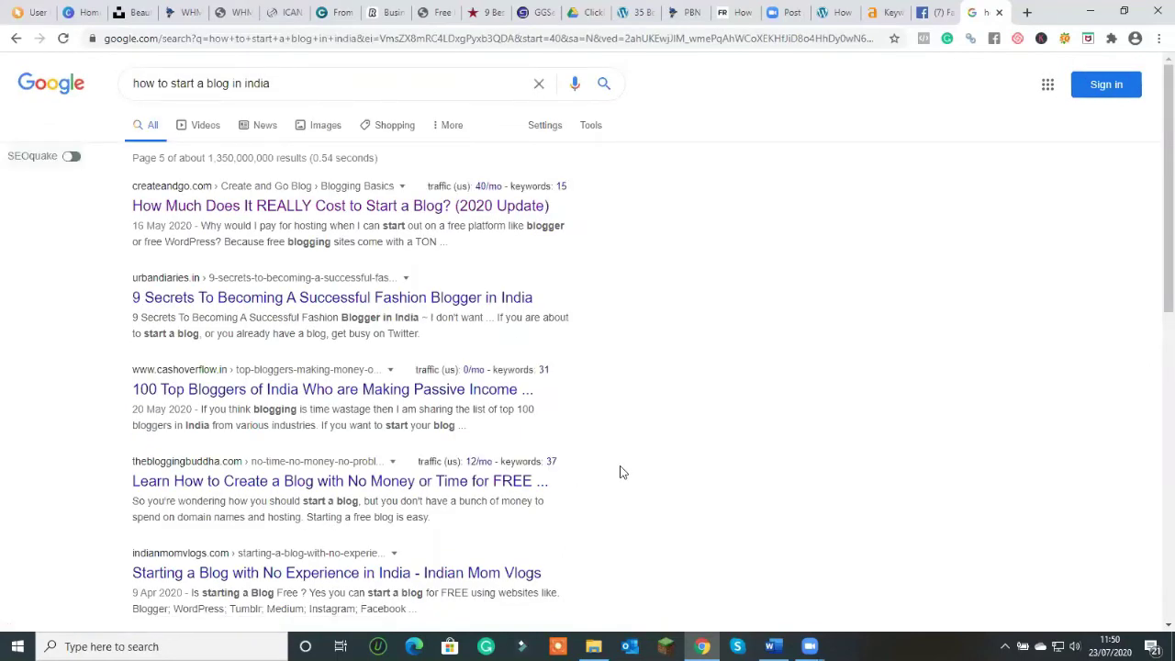
scroll(622, 471, down, 8)
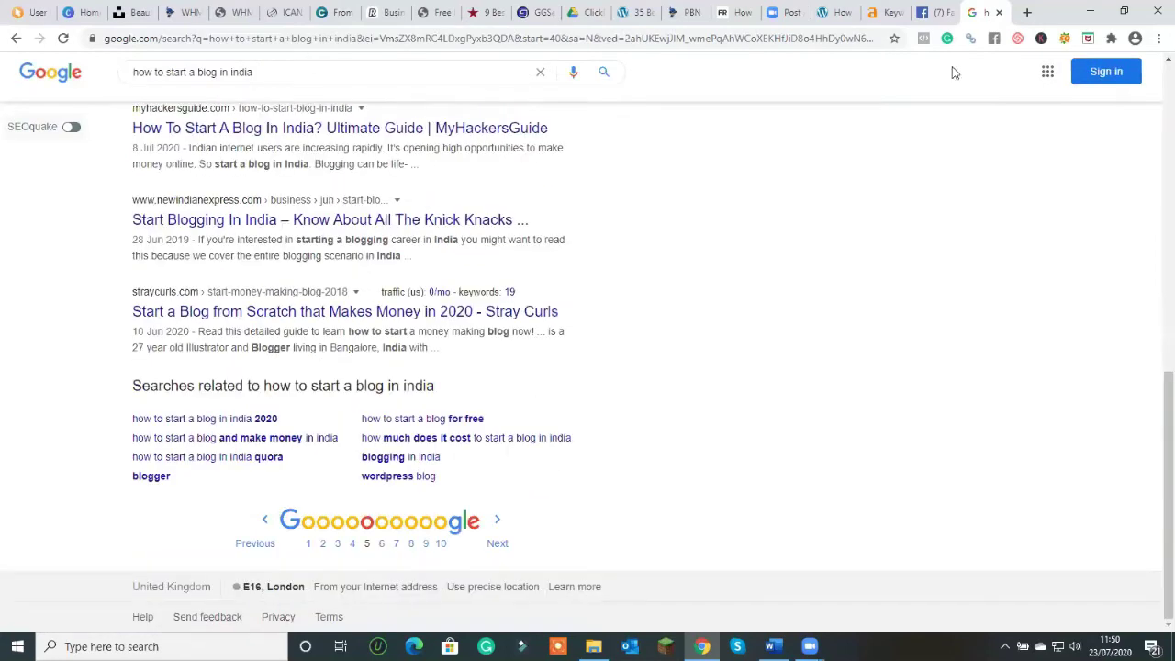
key(ctrl+w)
Step: Return to the live post and review its title and the site header above it
click(867, 13)
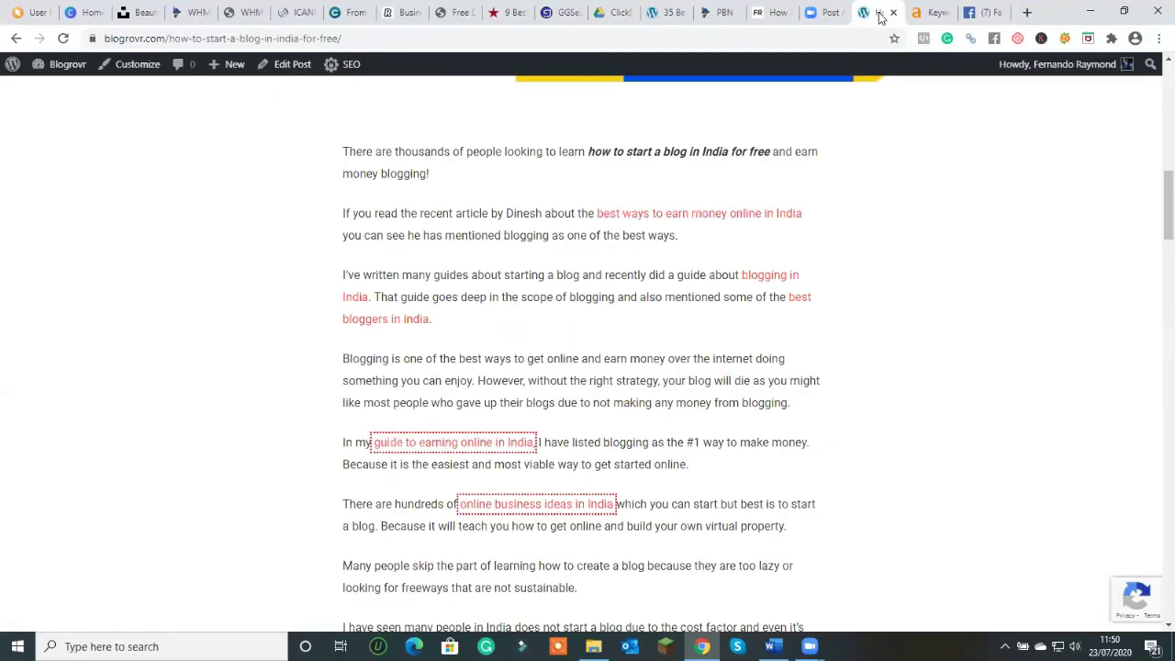
drag(1154, 203, 1154, 110)
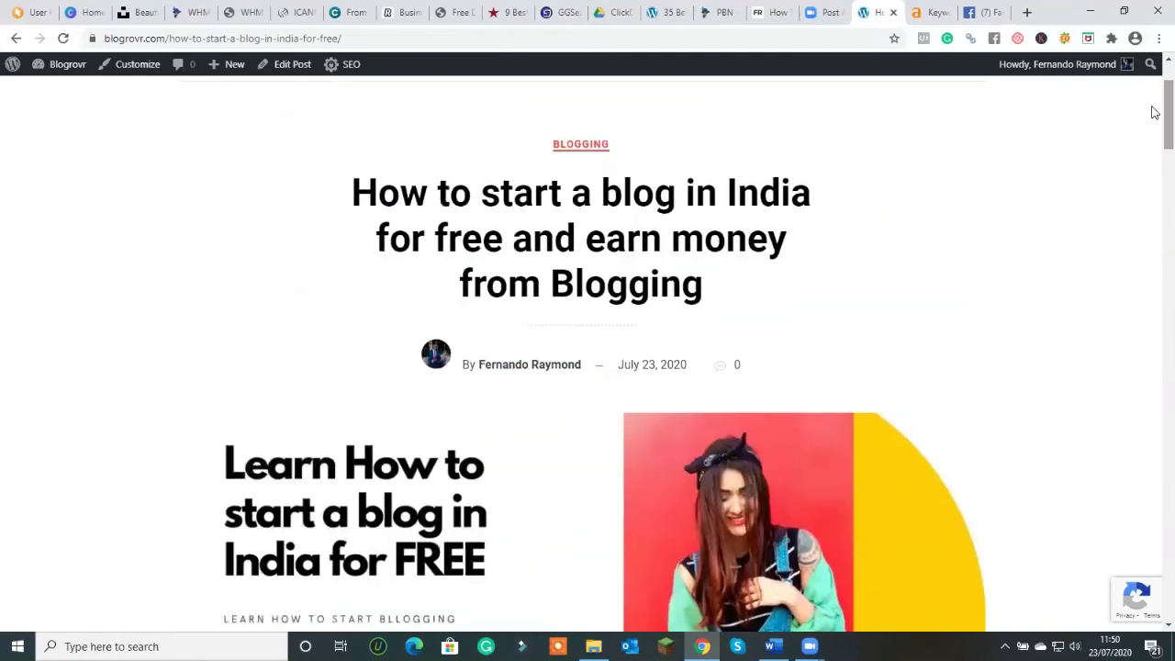
scroll(702, 347, up, 2)
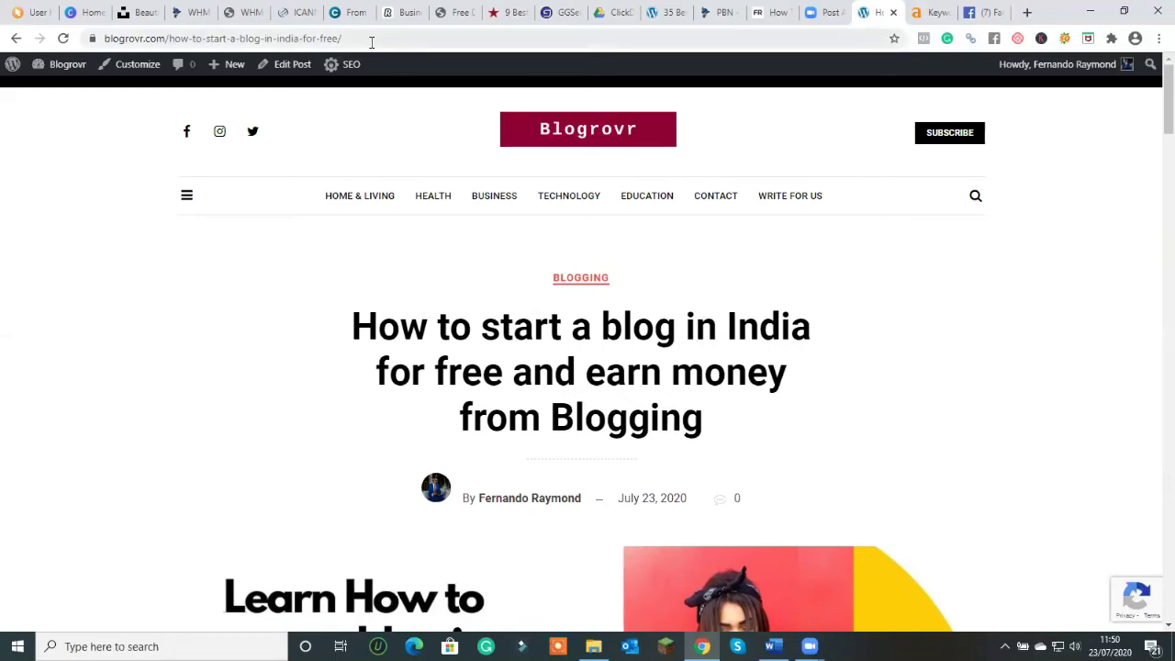
Step: Copy the live post's URL and search for it on Google in a new browser tab
drag(372, 38, 7, 43)
key(ctrl+c)
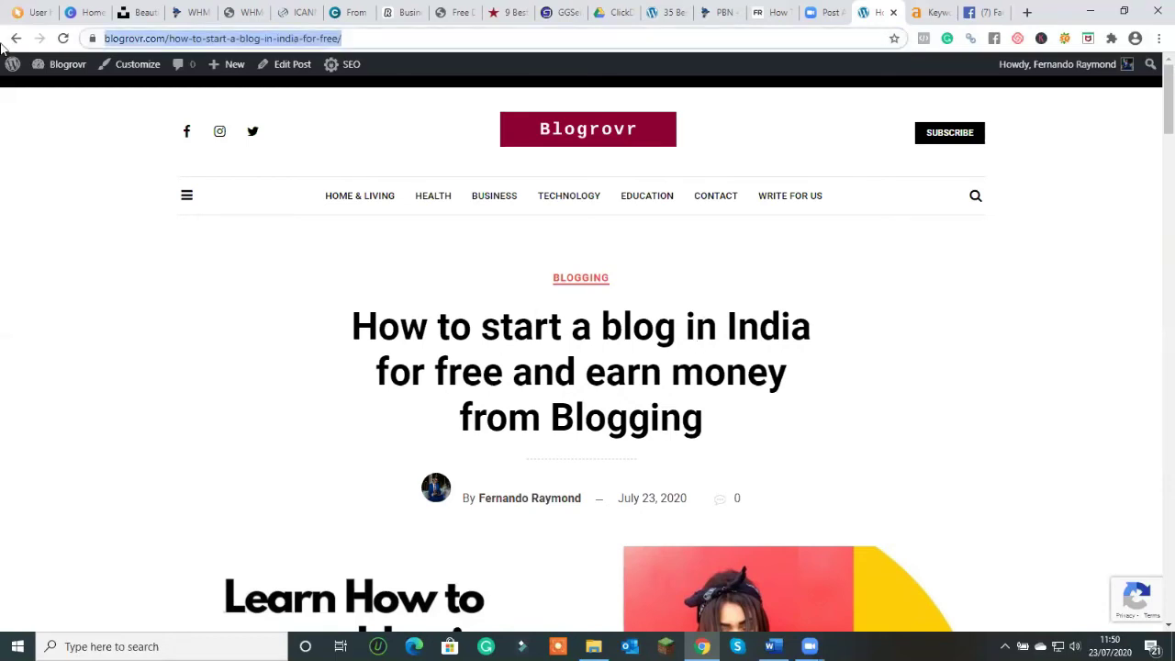
click(1028, 20)
text(go)
key(Return)
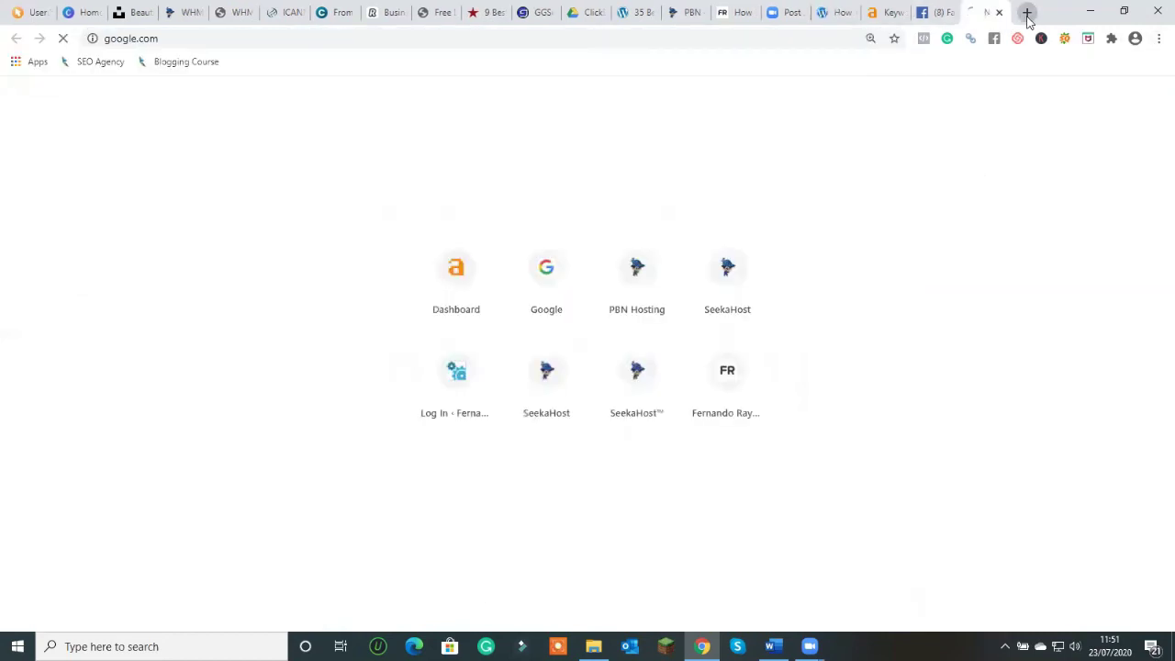
key(ctrl+v)
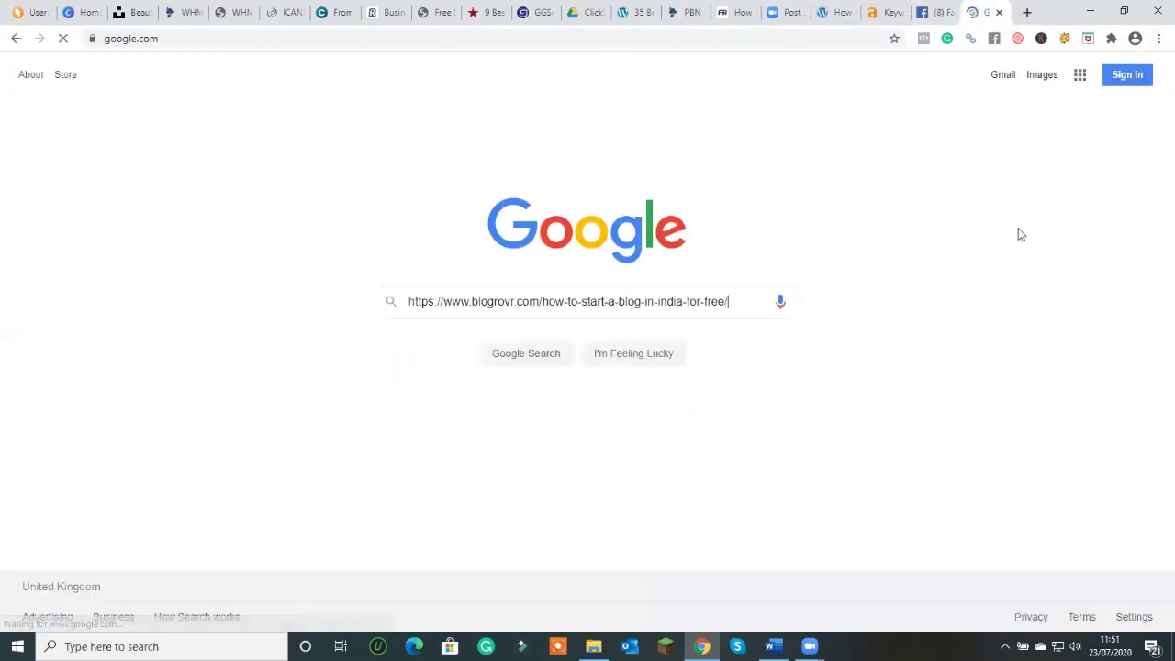
key(Return)
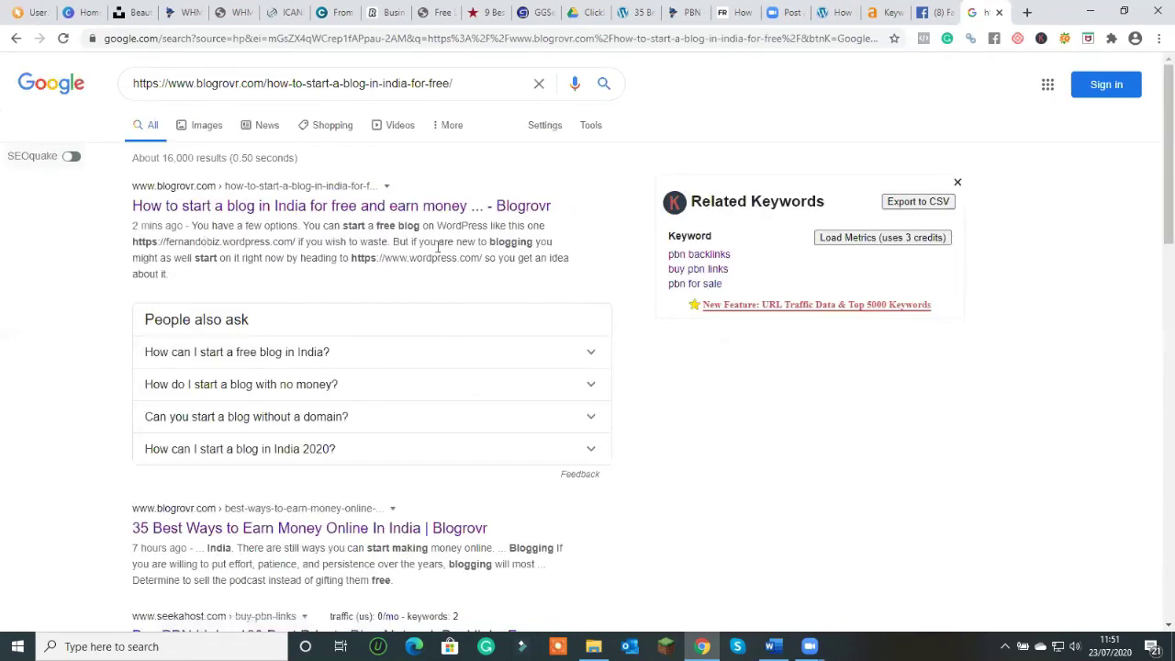
Step: Capture the area with the URL search and the post's Google listing as a screenshot and copy it to the clipboard
key(super+shift+s)
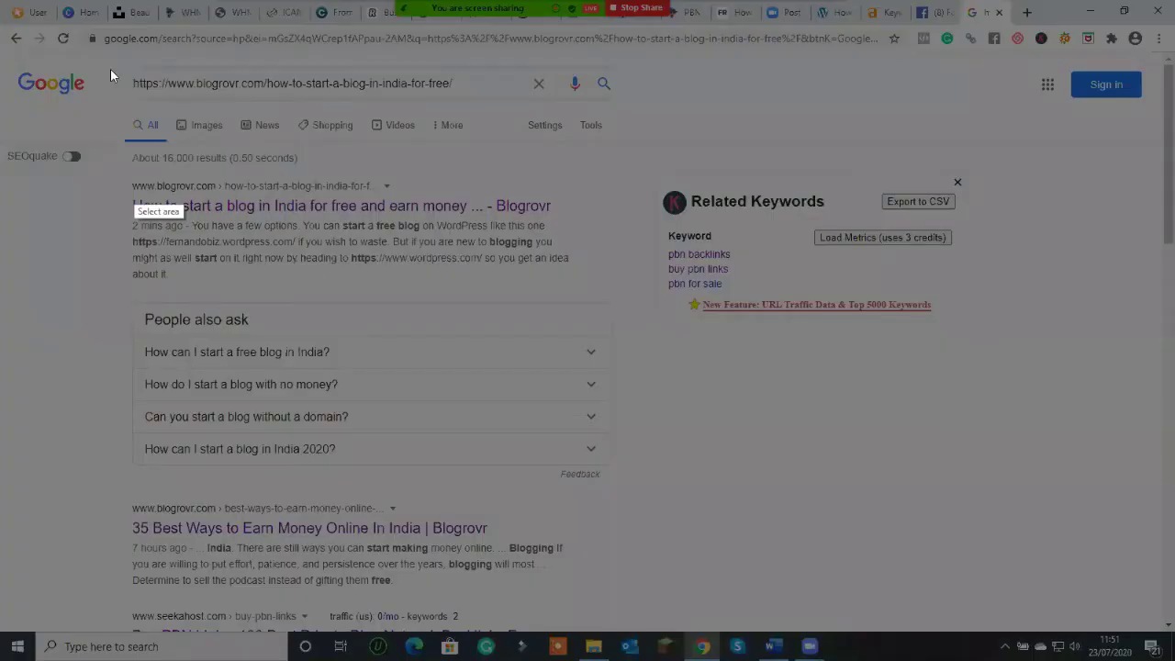
drag(3, 29, 622, 296)
right_click(530, 227)
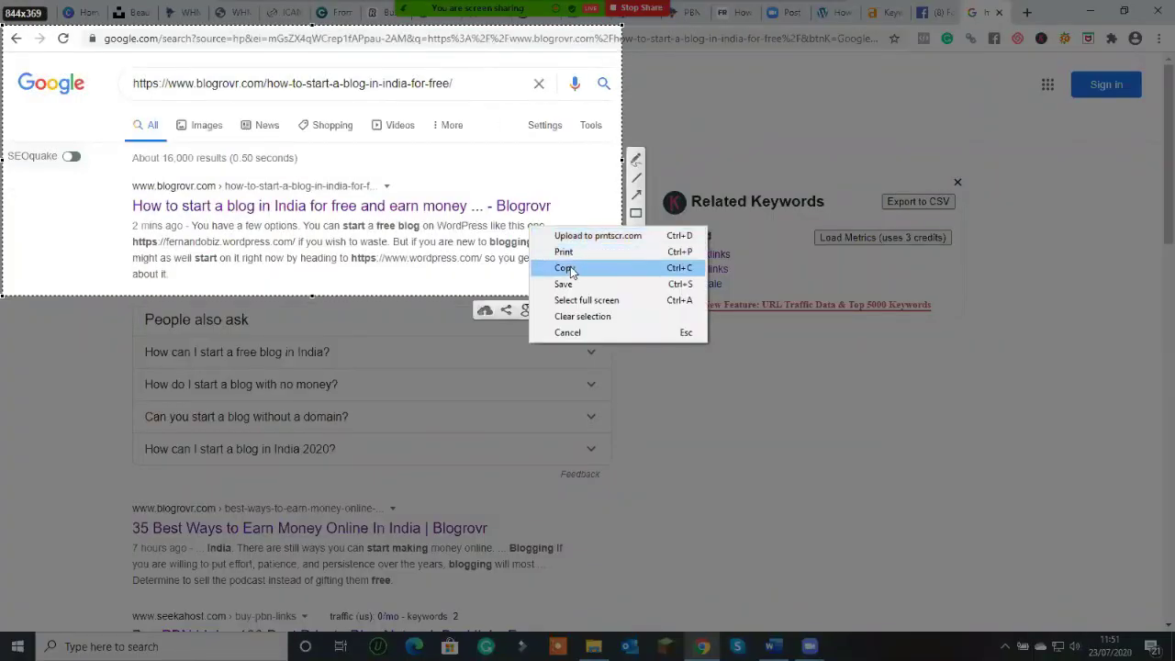
click(565, 268)
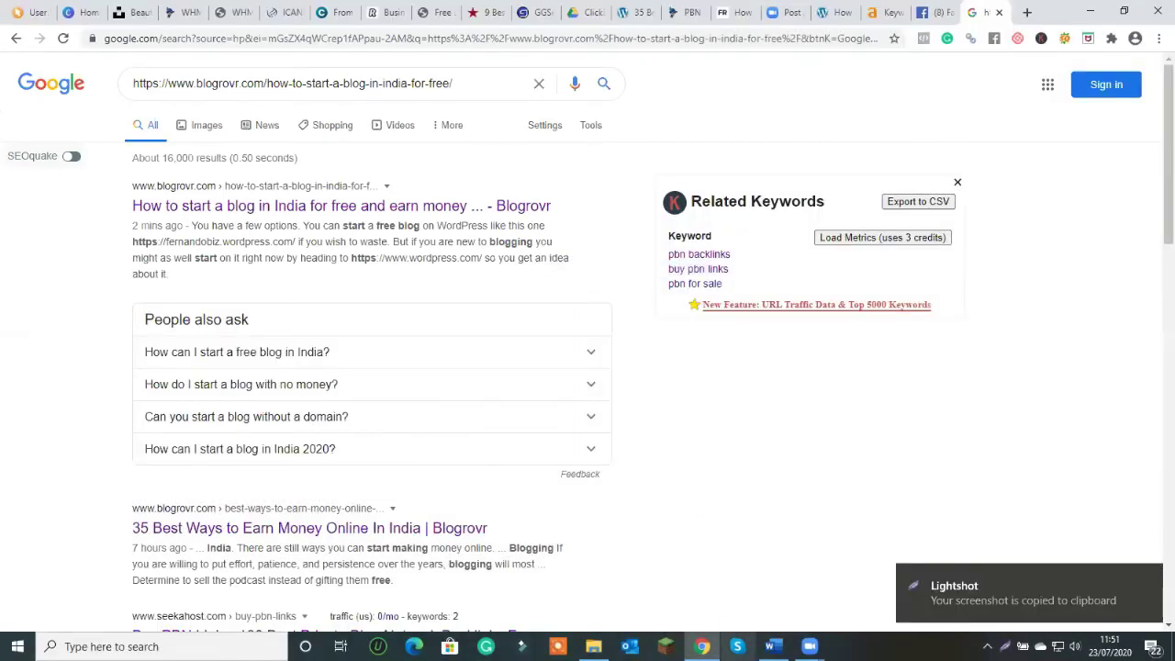
click(737, 647)
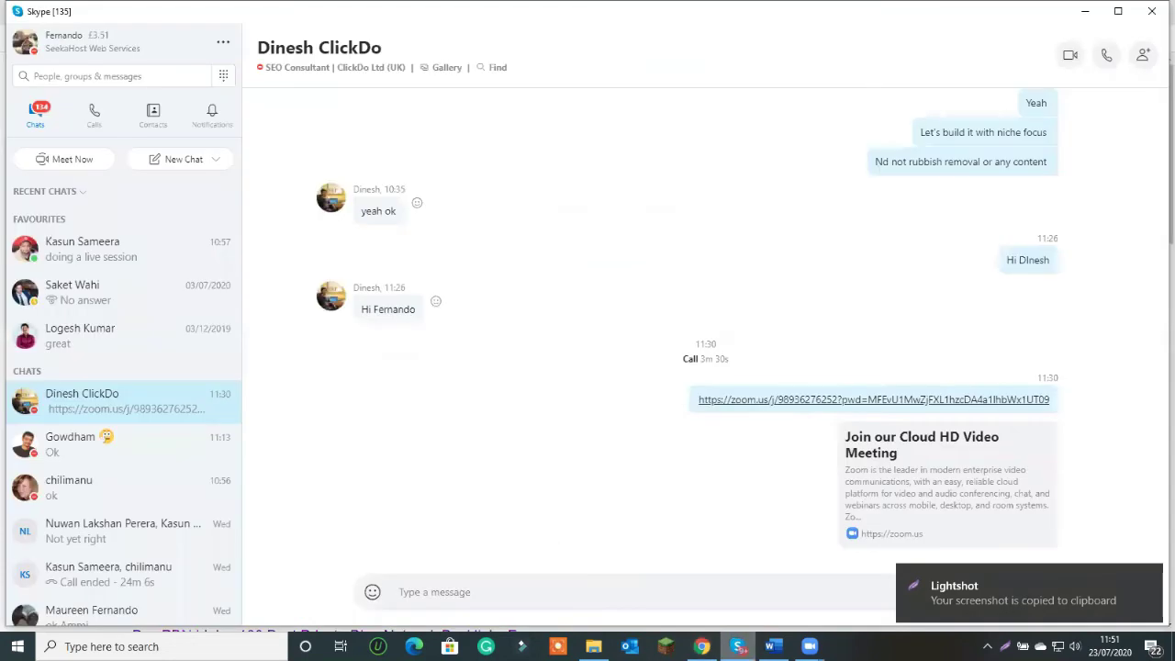
click(586, 591)
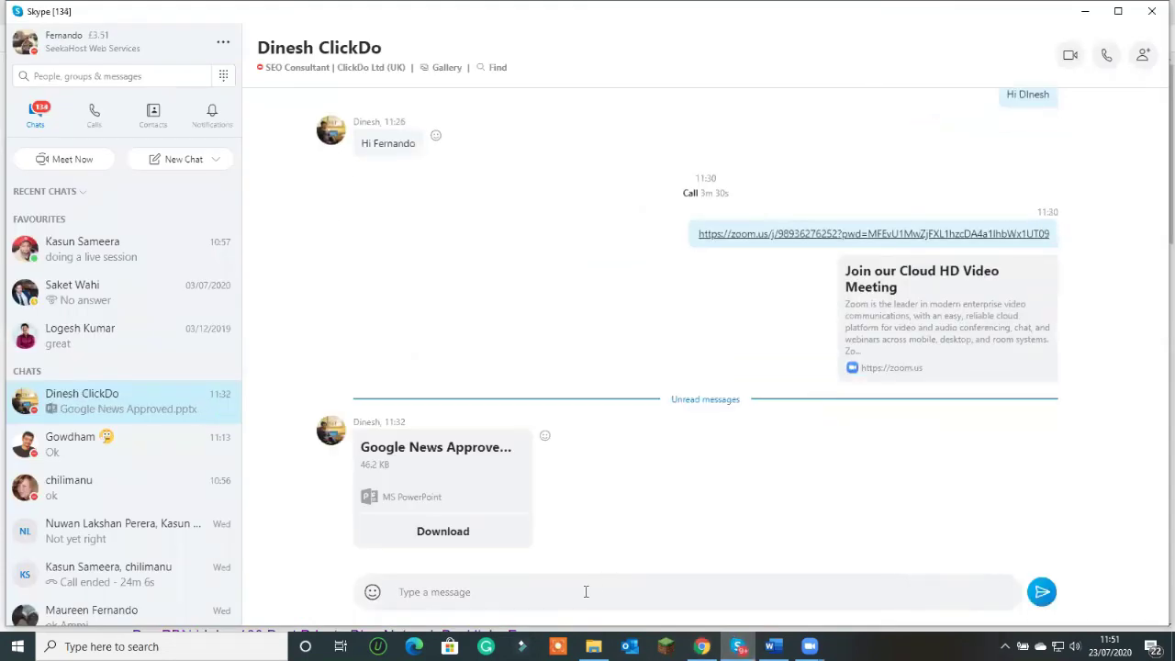
click(1086, 12)
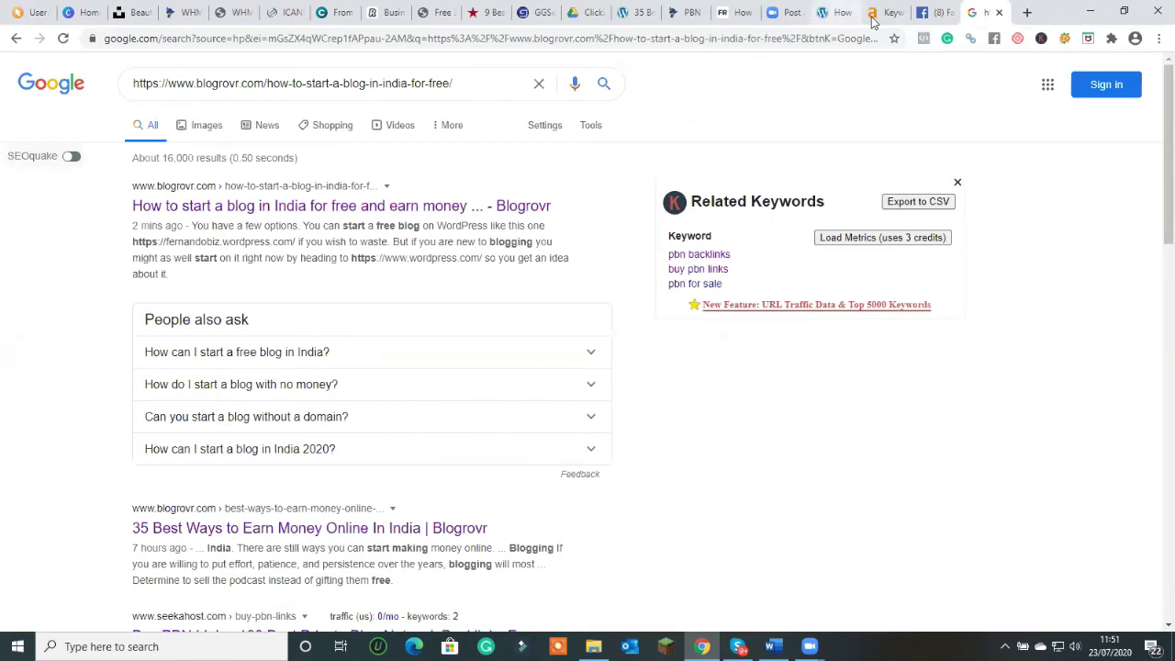
Step: Look at the live post's tab and return to the URL search results to highlight the post's Google listing
click(833, 12)
click(972, 13)
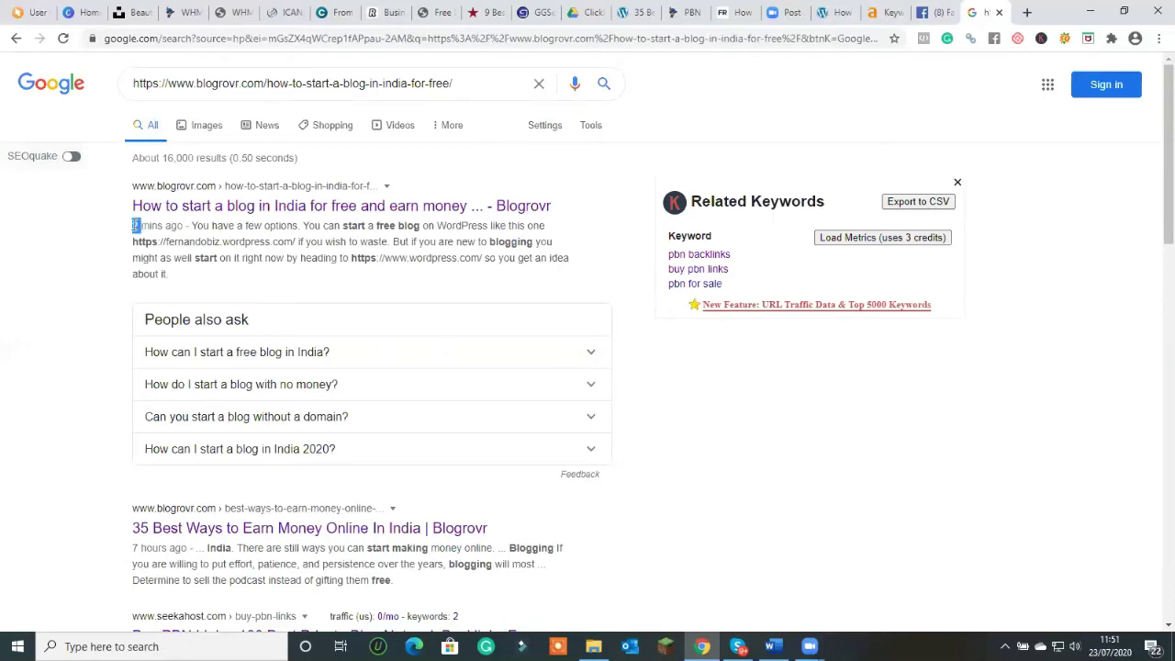
drag(140, 225, 126, 258)
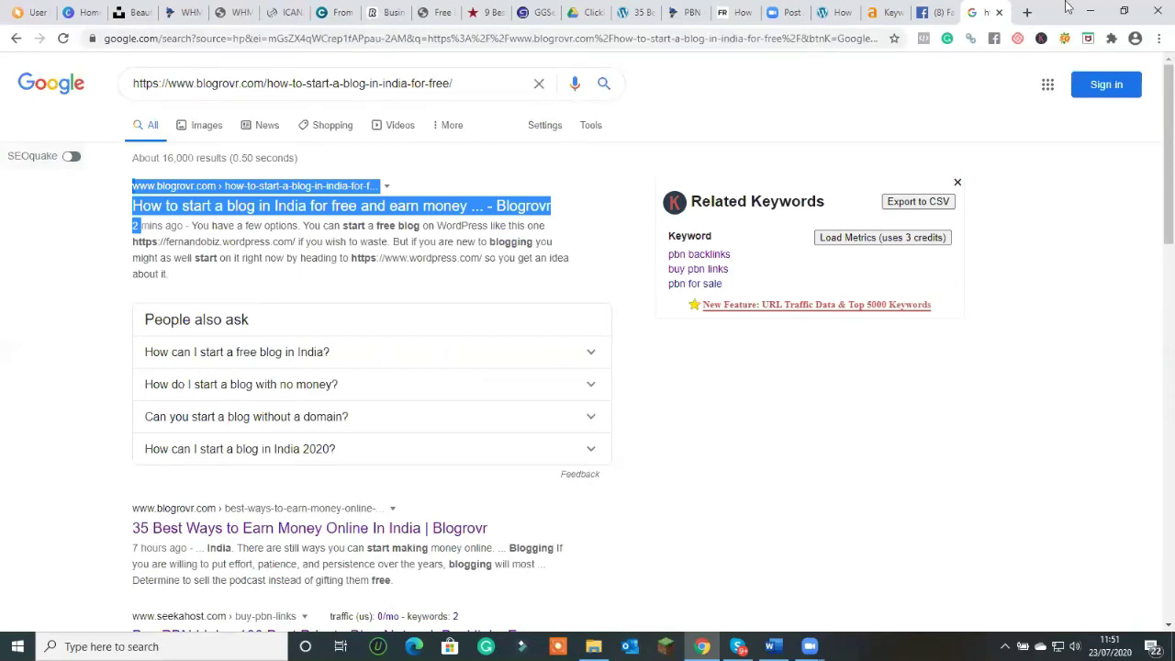
Step: Open a guest browser window and go to google.com
click(1135, 39)
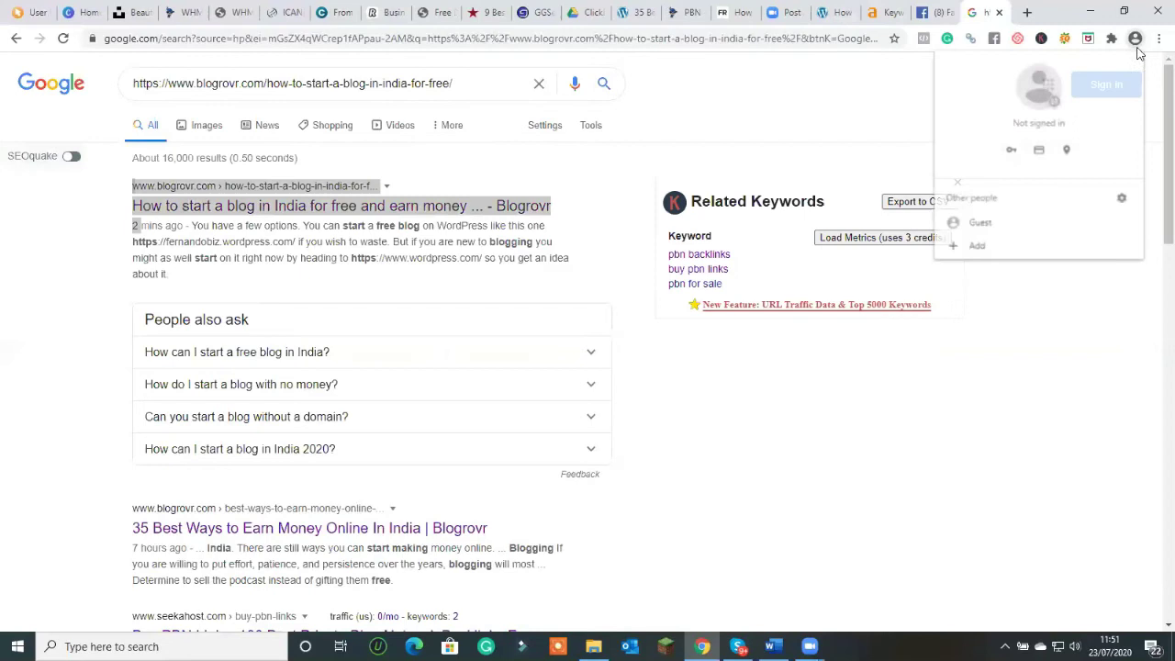
click(978, 223)
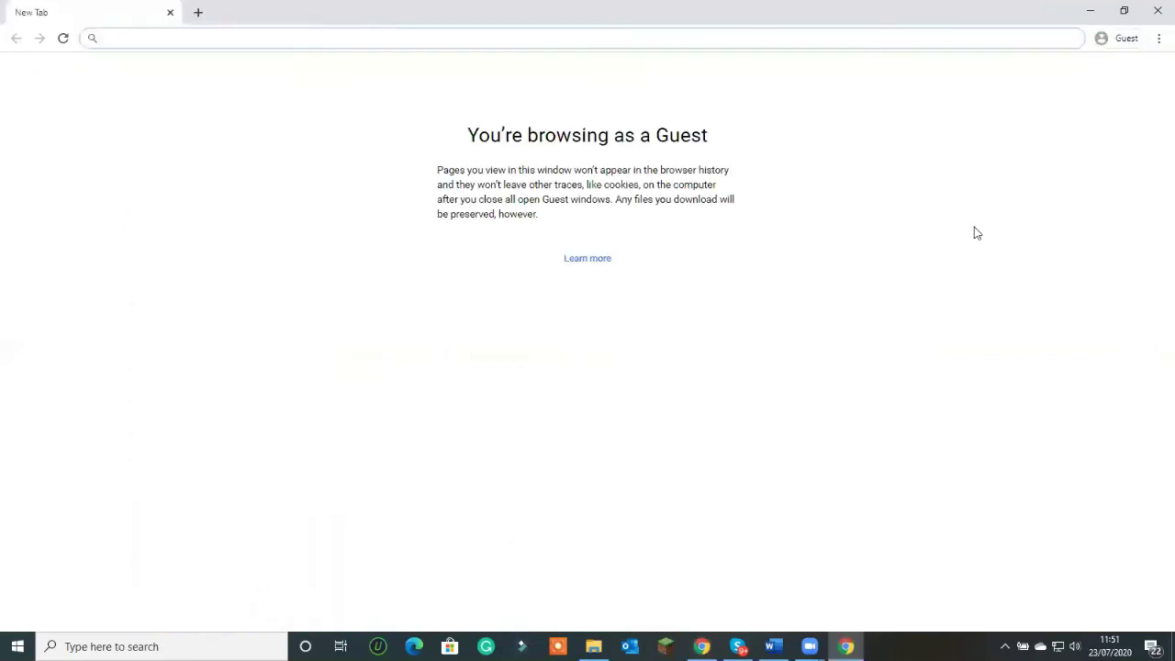
text(google.c)
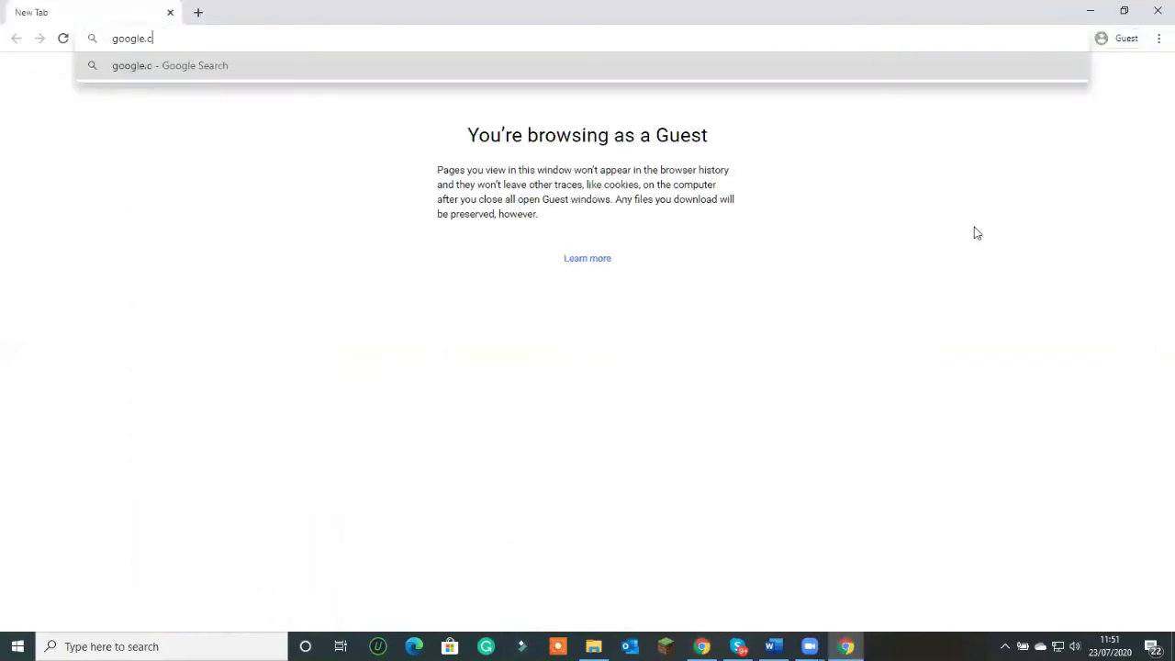
text(om)
key(Return)
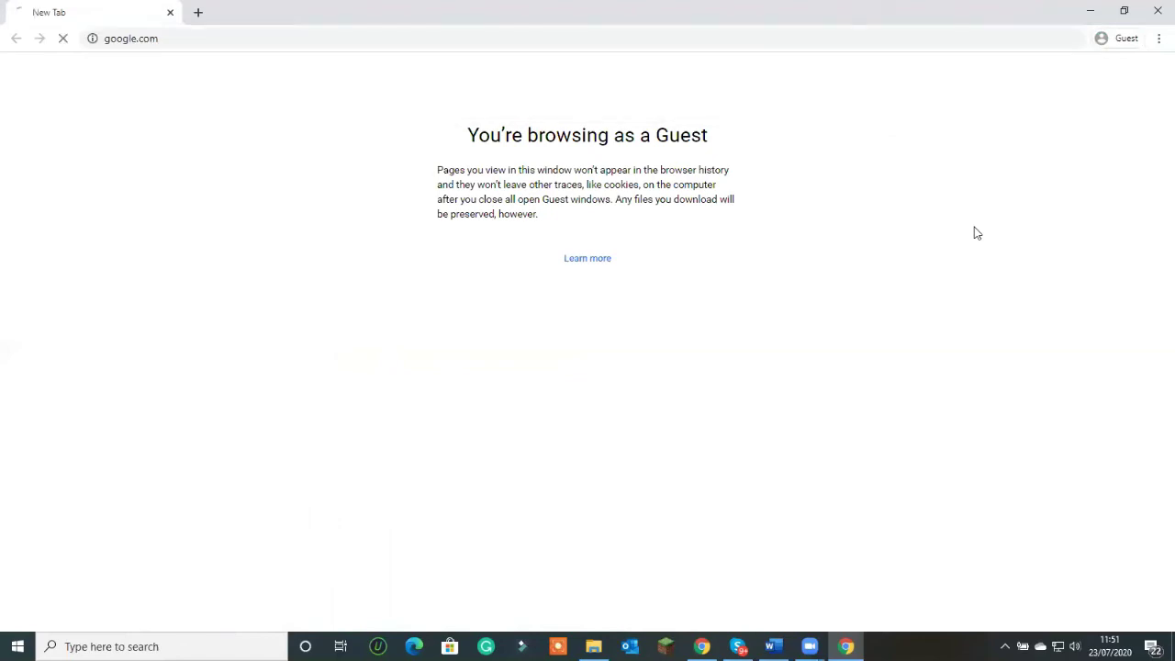
Step: Search Google for "how to start a blog in india for free" in the guest window
text(how ro )
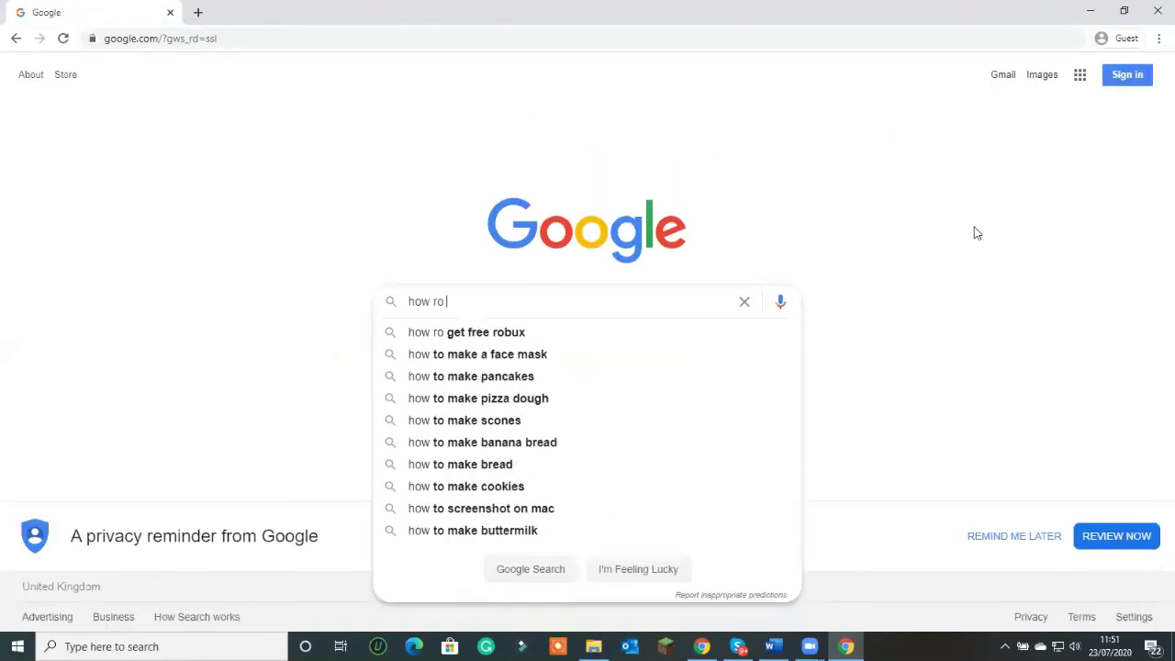
text(start a blgo in idn)
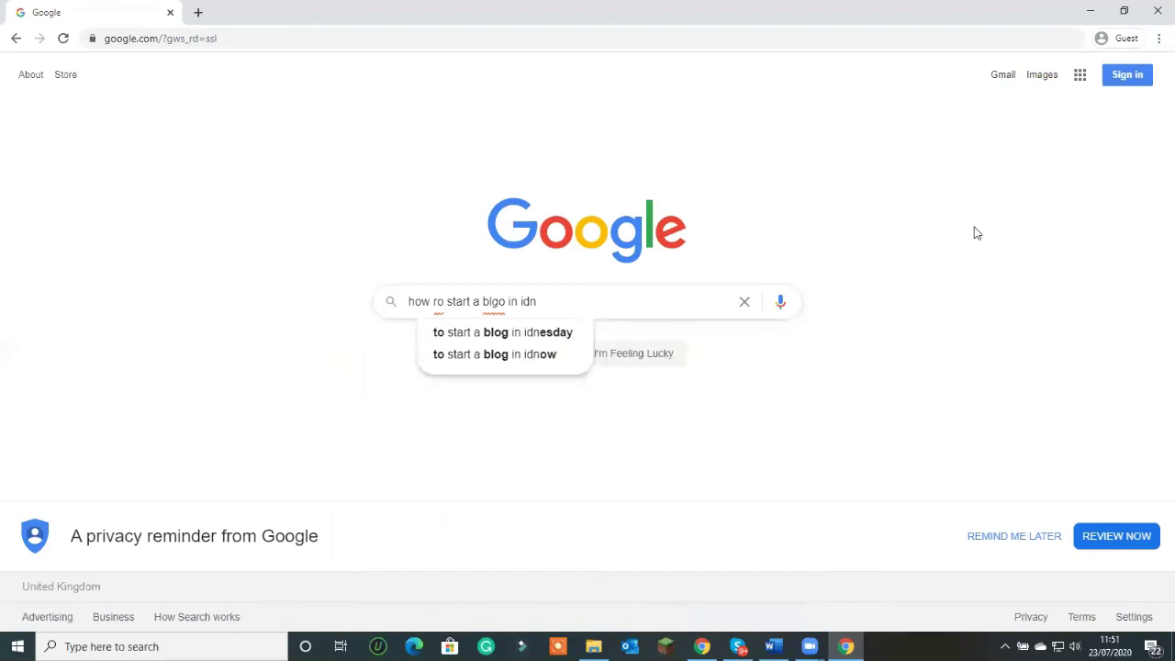
key(BackSpace)
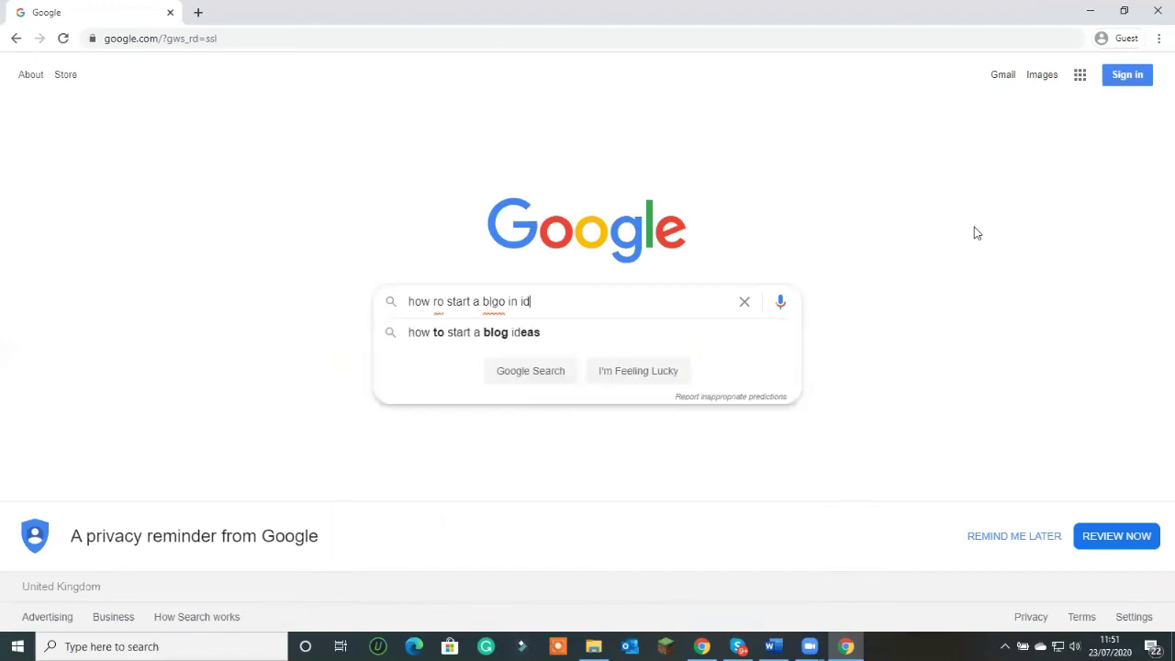
text(ian for free)
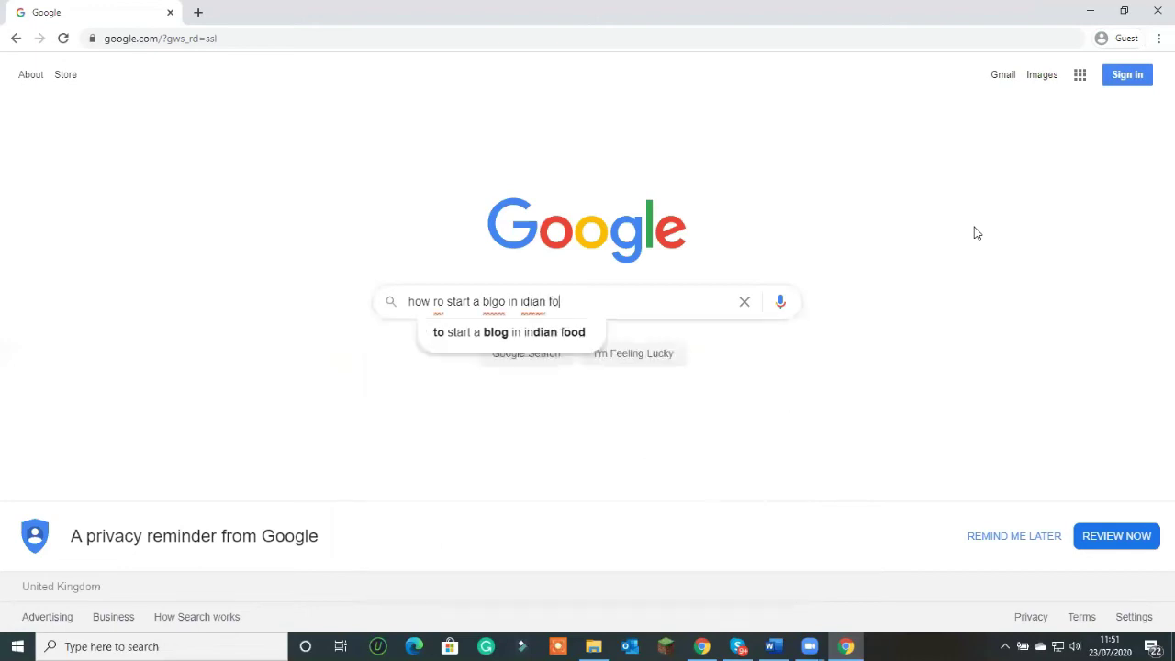
key(Down)
key(Return)
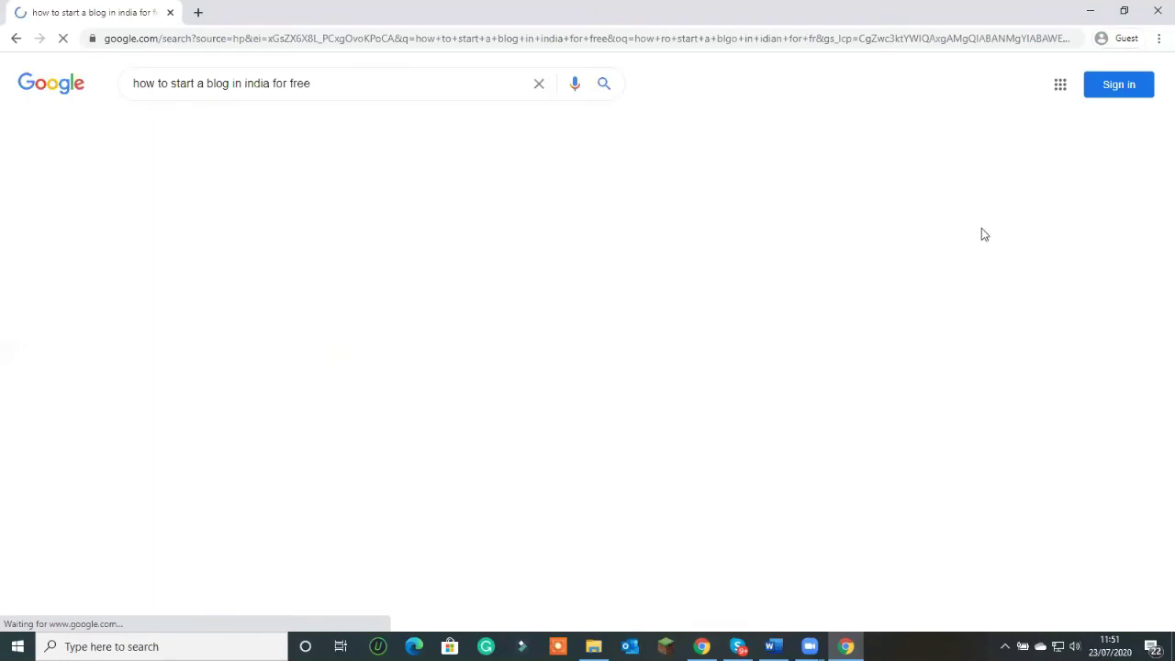
Step: Dismiss Google's privacy reminder and examine the first page of results for the blogrovr.com post
scroll(614, 383, down, 3)
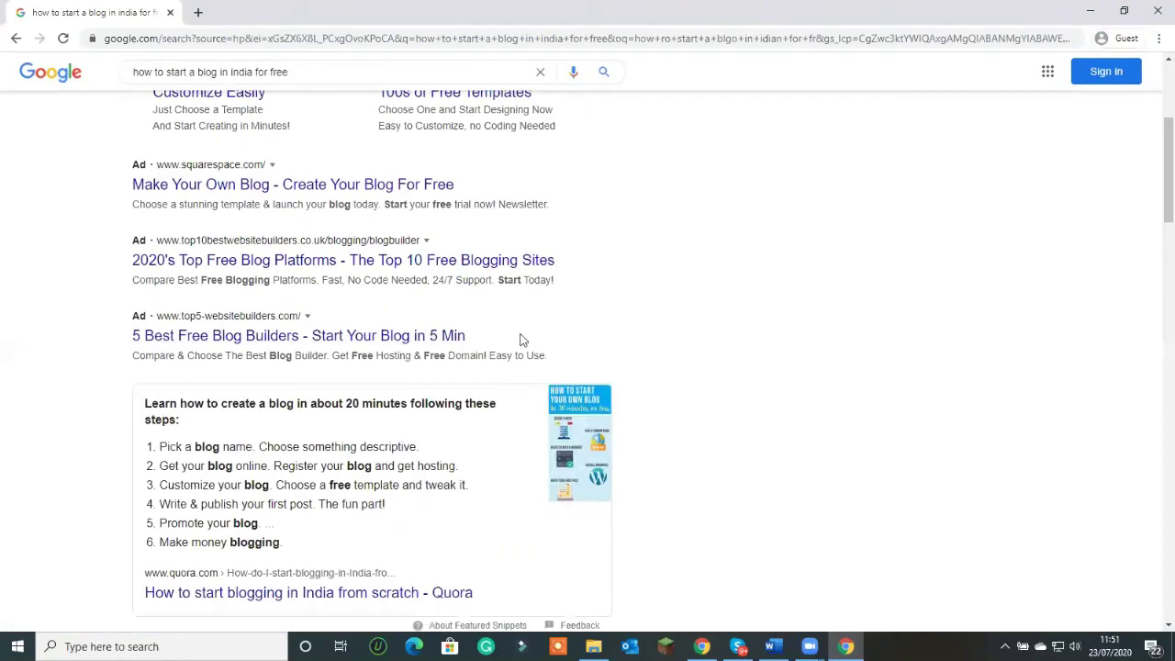
scroll(519, 339, down, 1)
scroll(551, 339, up, 5)
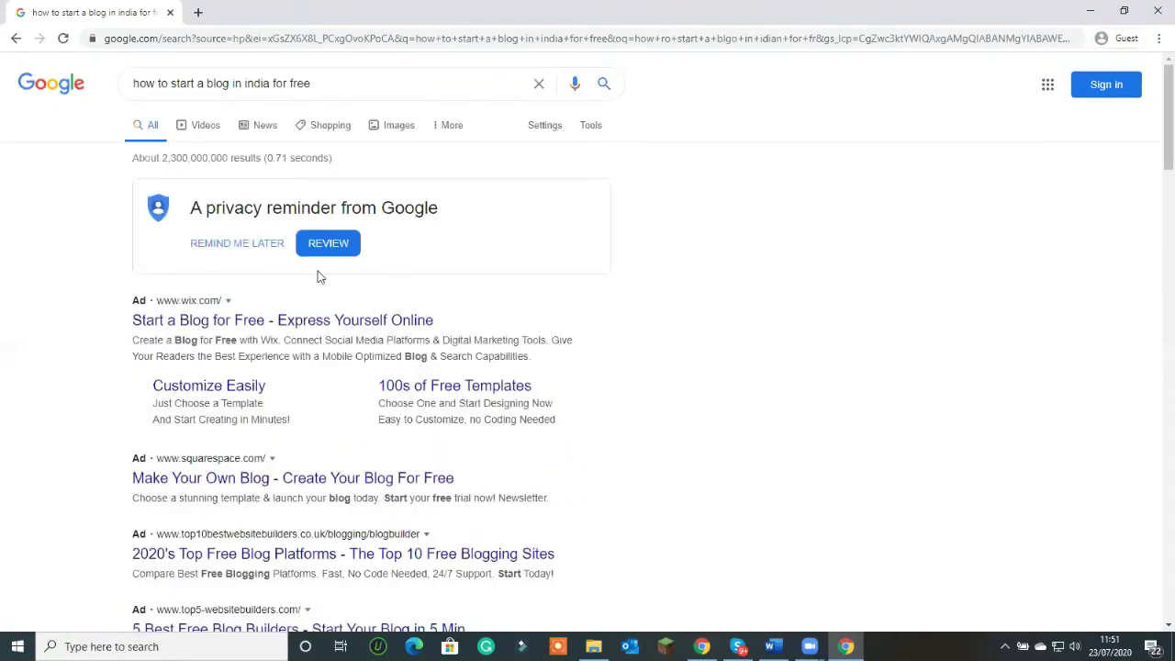
click(265, 242)
scroll(530, 299, down, 5)
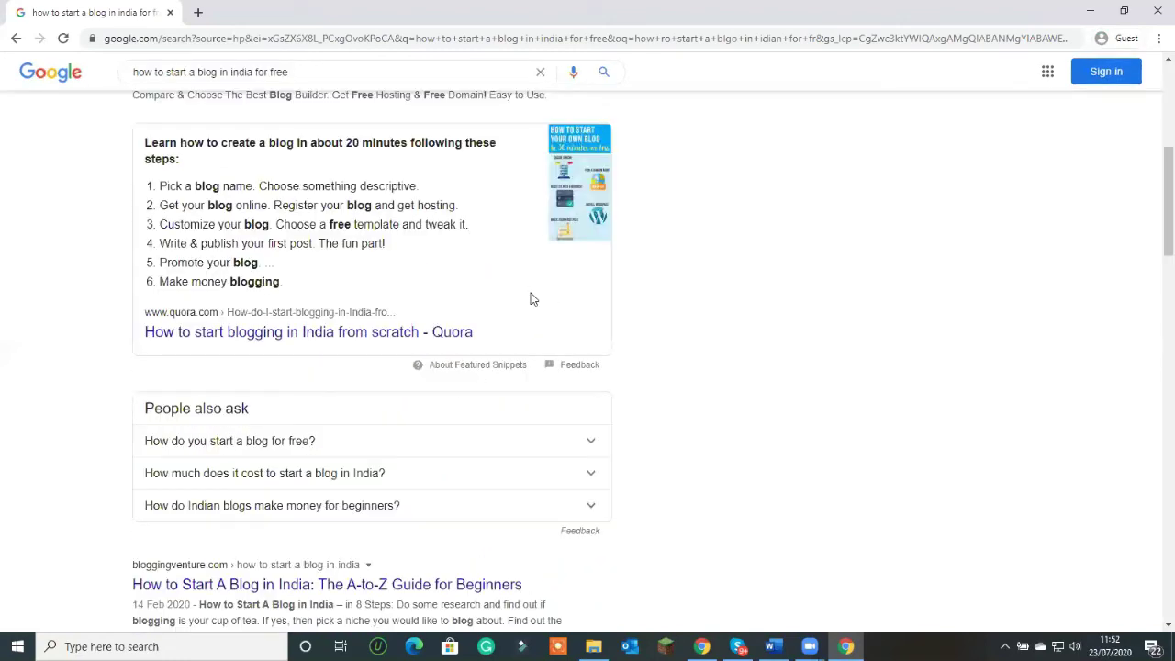
scroll(531, 299, down, 10)
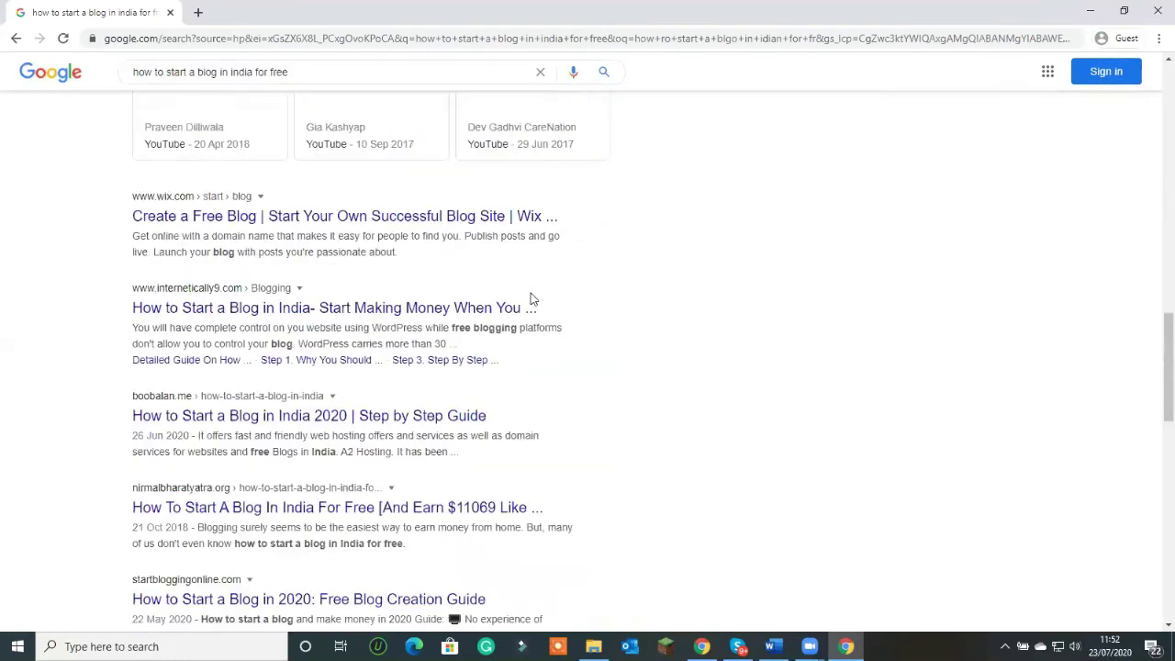
scroll(529, 298, down, 10)
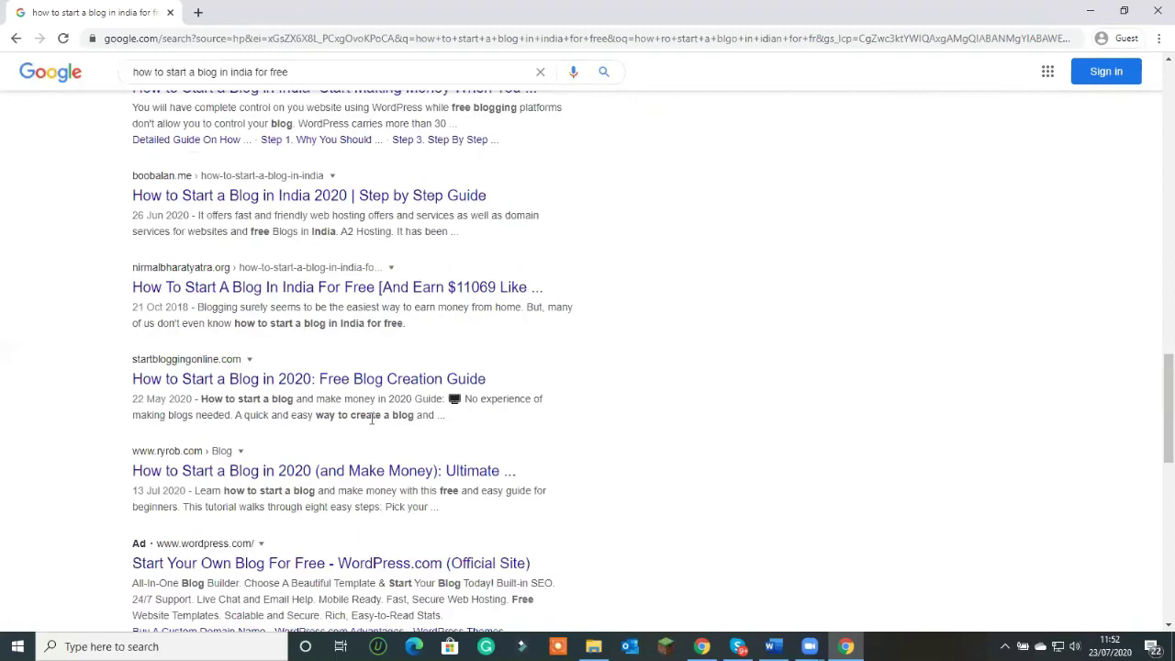
scroll(291, 562, down, 4)
Step: Examine pages 2 and 3 of the search results for the blogrovr.com post
click(304, 548)
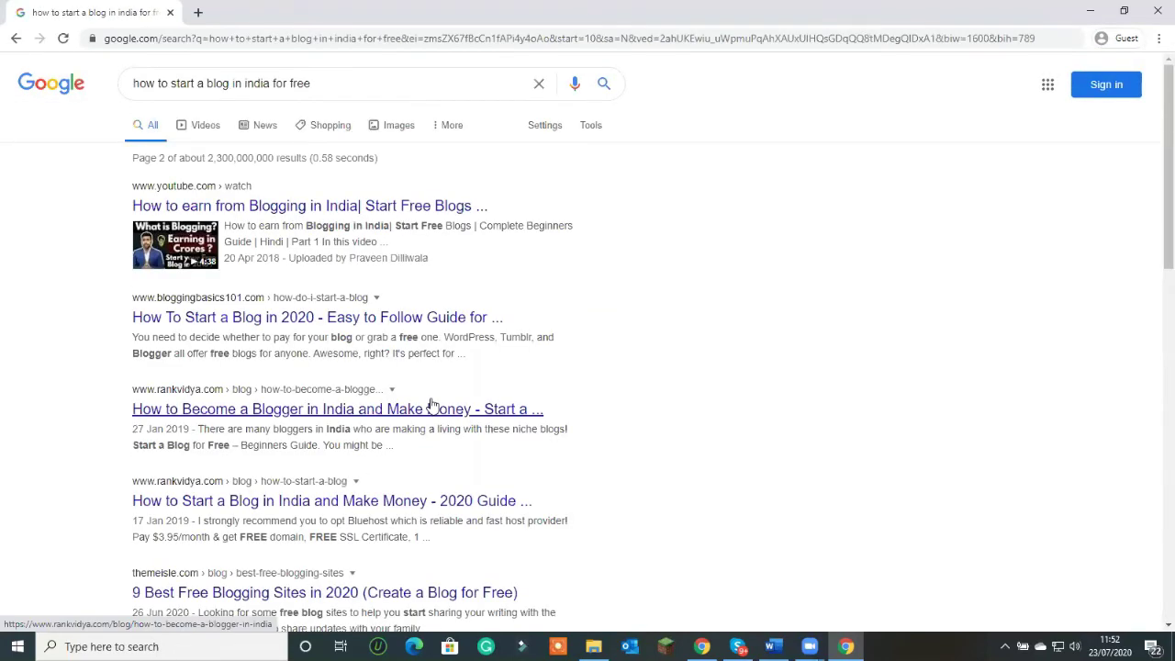
scroll(432, 404, down, 5)
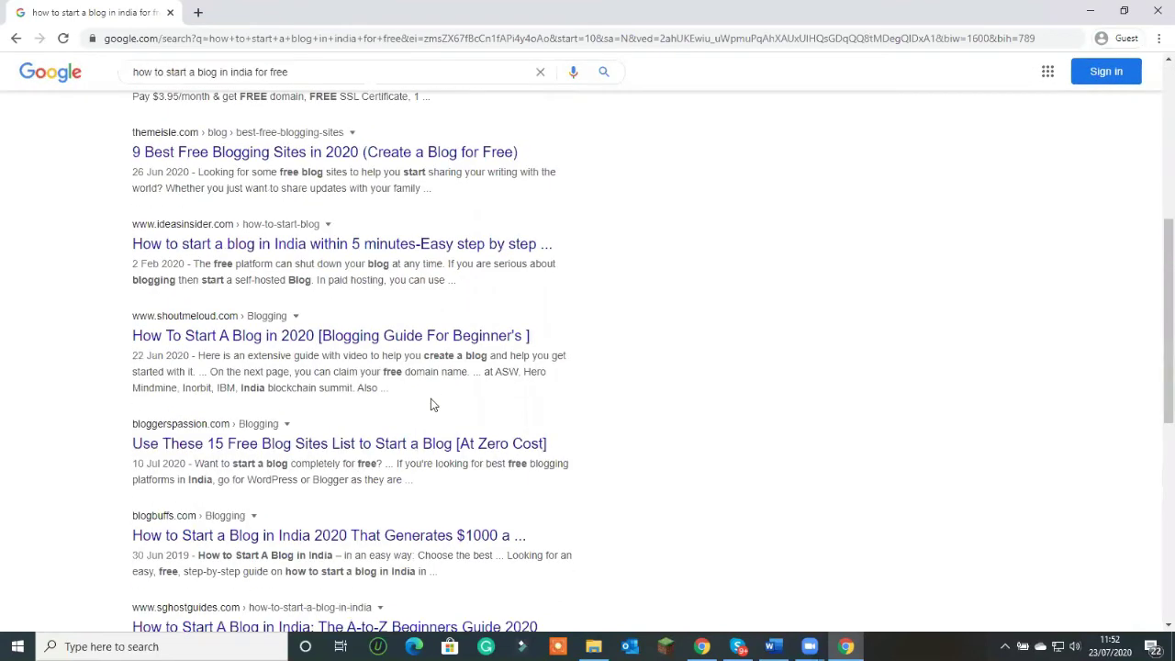
scroll(431, 404, down, 6)
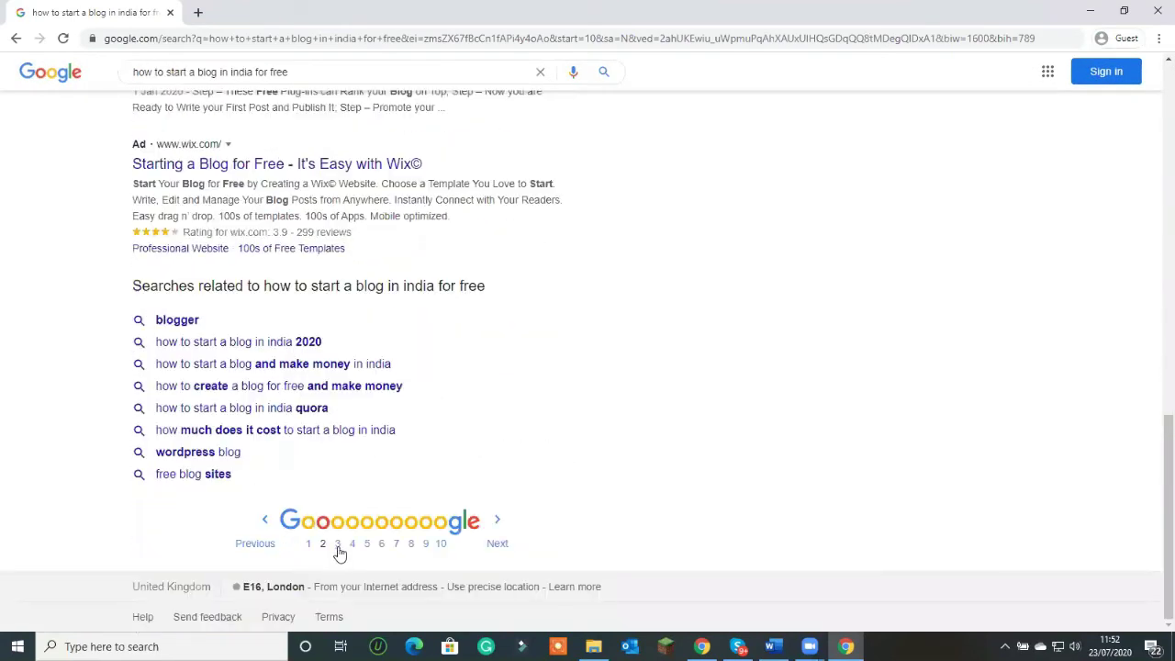
click(338, 546)
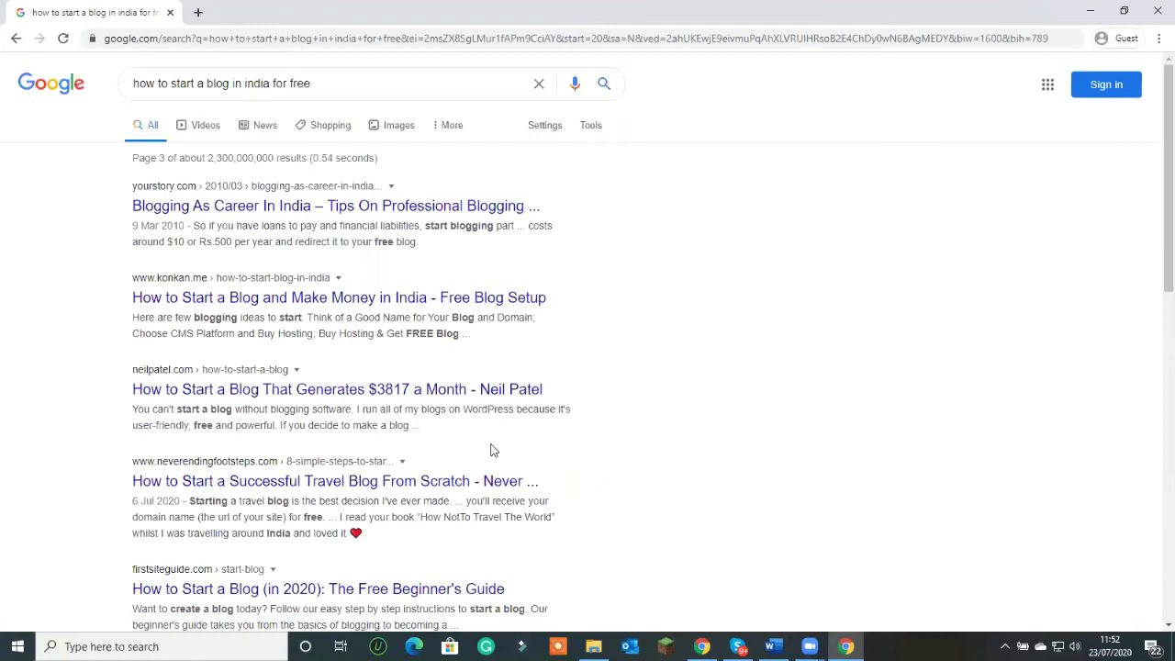
scroll(490, 451, down, 3)
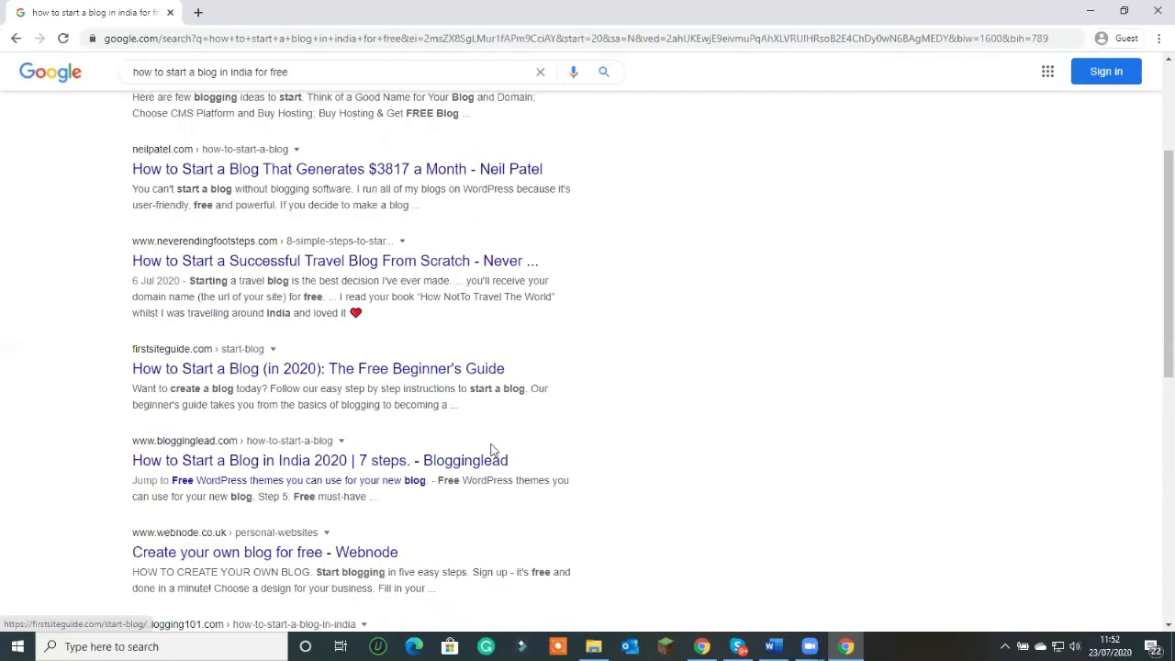
scroll(343, 492, down, 3)
scroll(344, 493, down, 4)
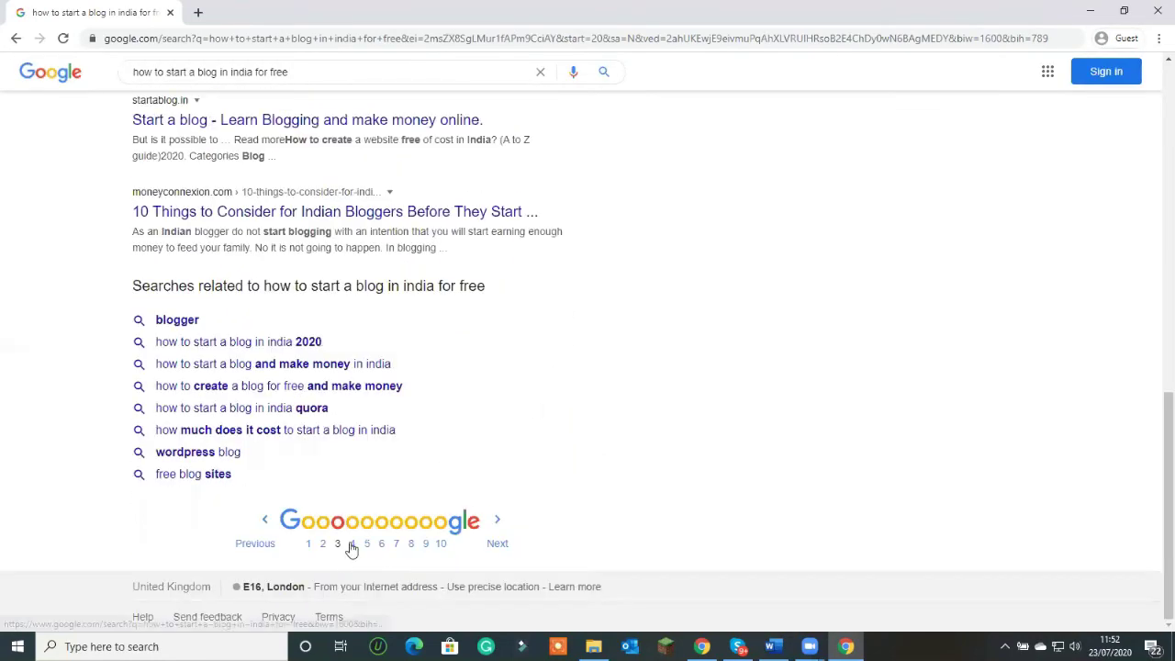
Step: Continue checking for the blogrovr.com post on pages 4 to 6 of the search results
click(350, 546)
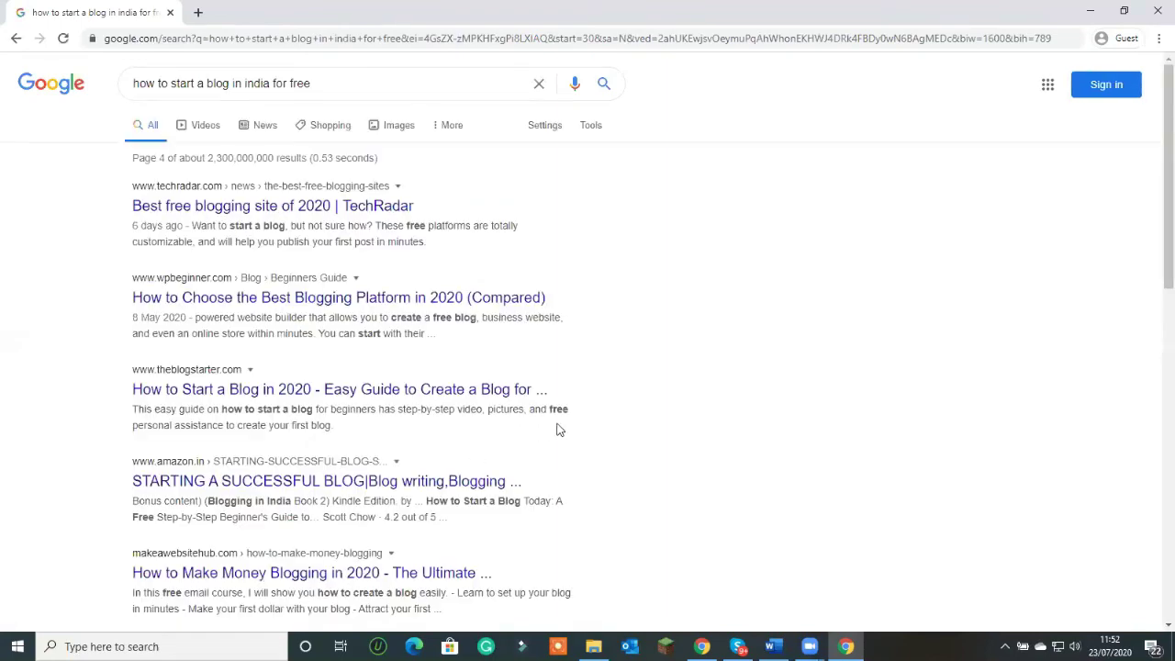
scroll(558, 429, down, 4)
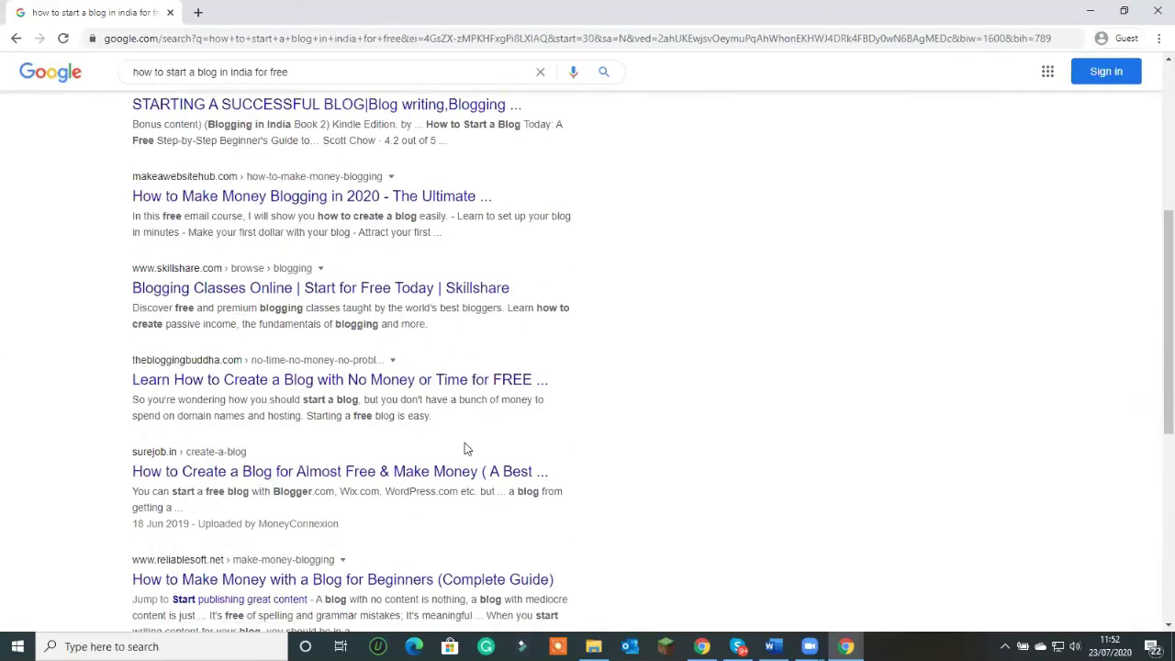
scroll(465, 448, down, 5)
click(367, 552)
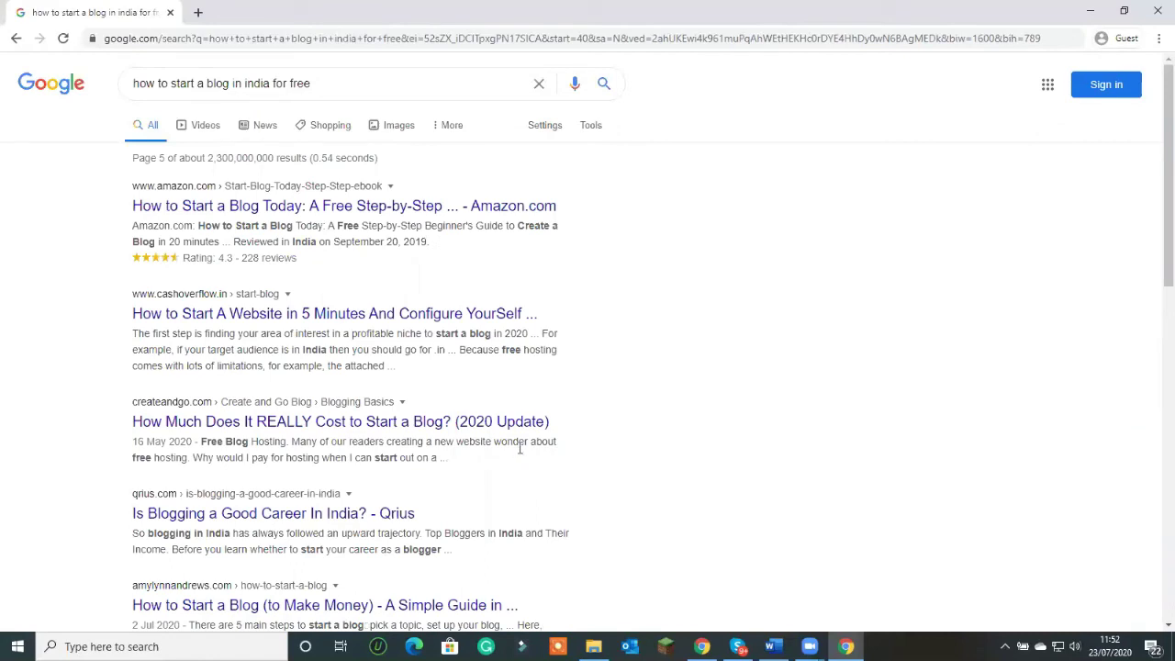
scroll(520, 449, down, 8)
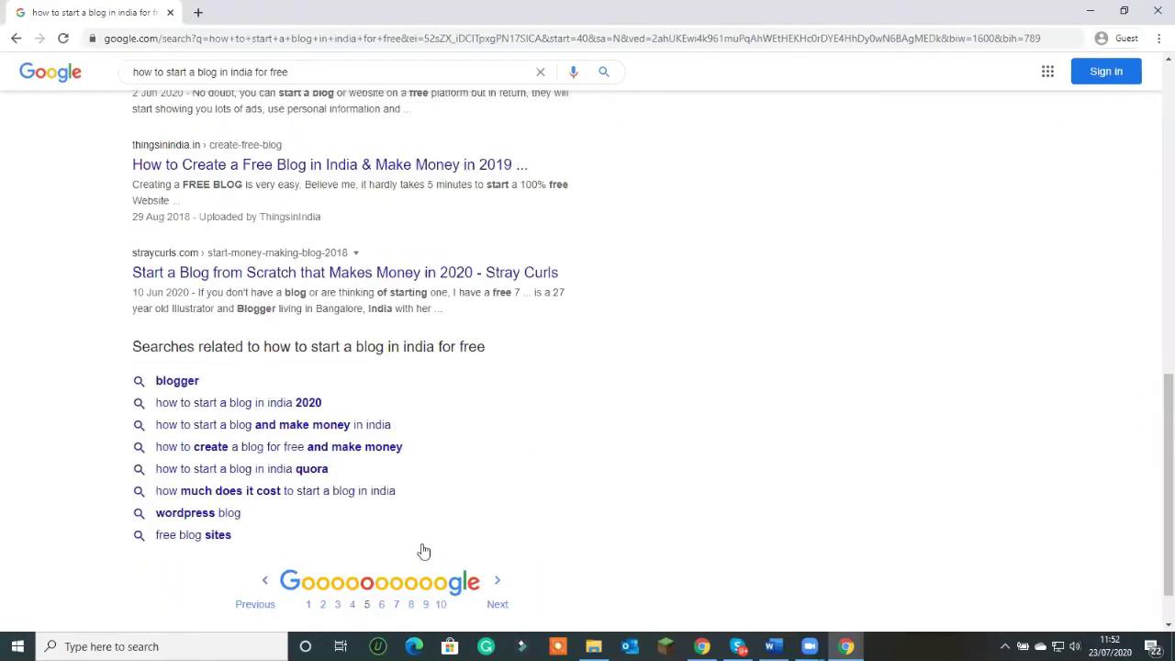
click(381, 603)
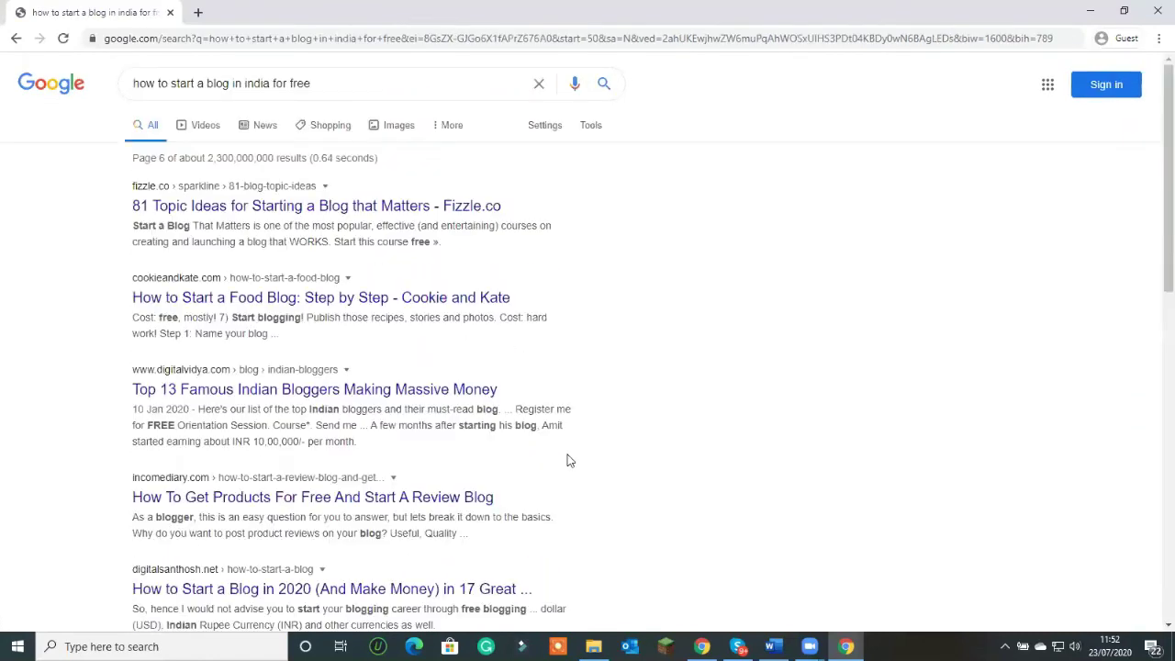
scroll(567, 460, down, 7)
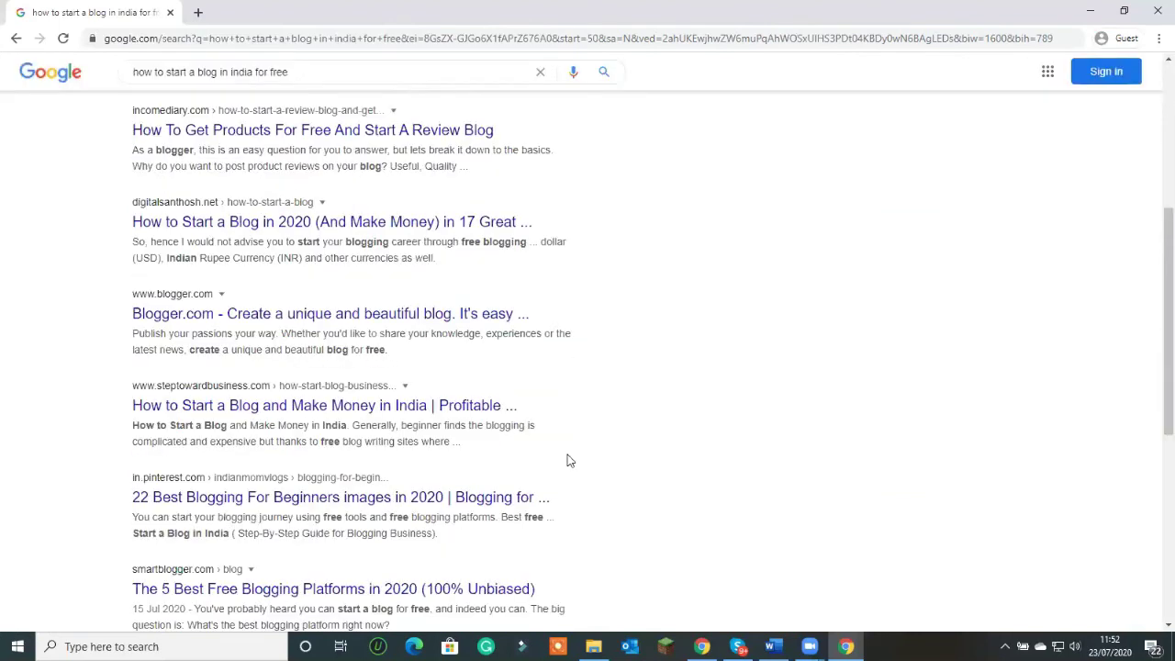
scroll(381, 539, down, 2)
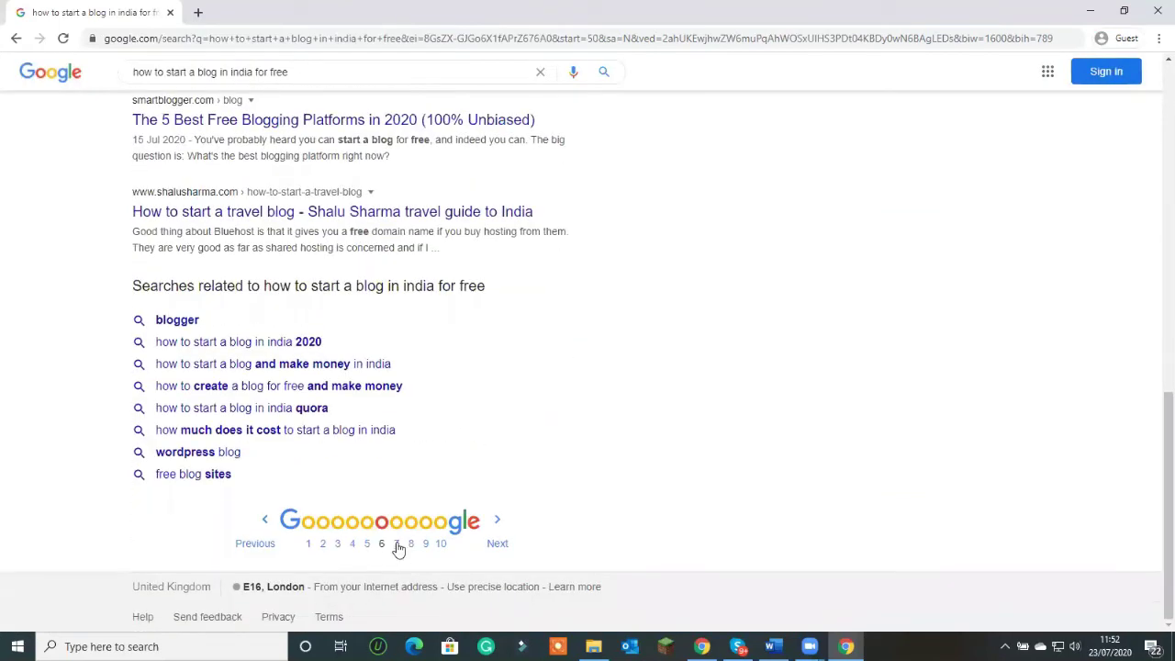
Step: Check pages 7 and 8 of the search results for the post and close the guest window
click(398, 545)
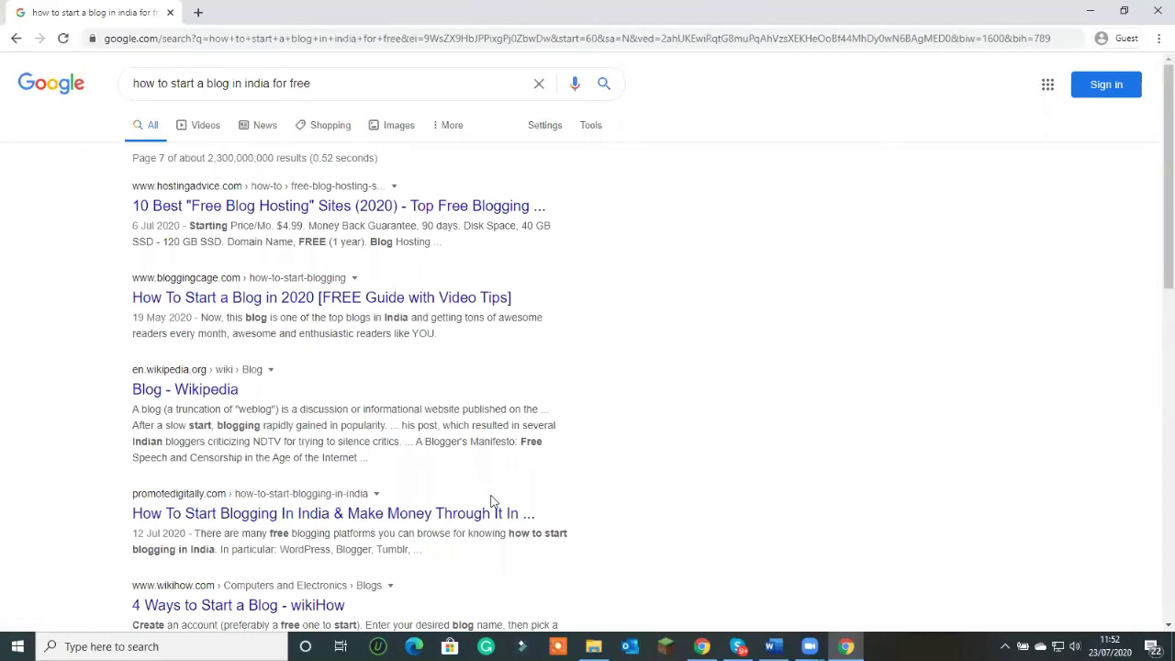
scroll(491, 502, down, 5)
scroll(755, 348, down, 5)
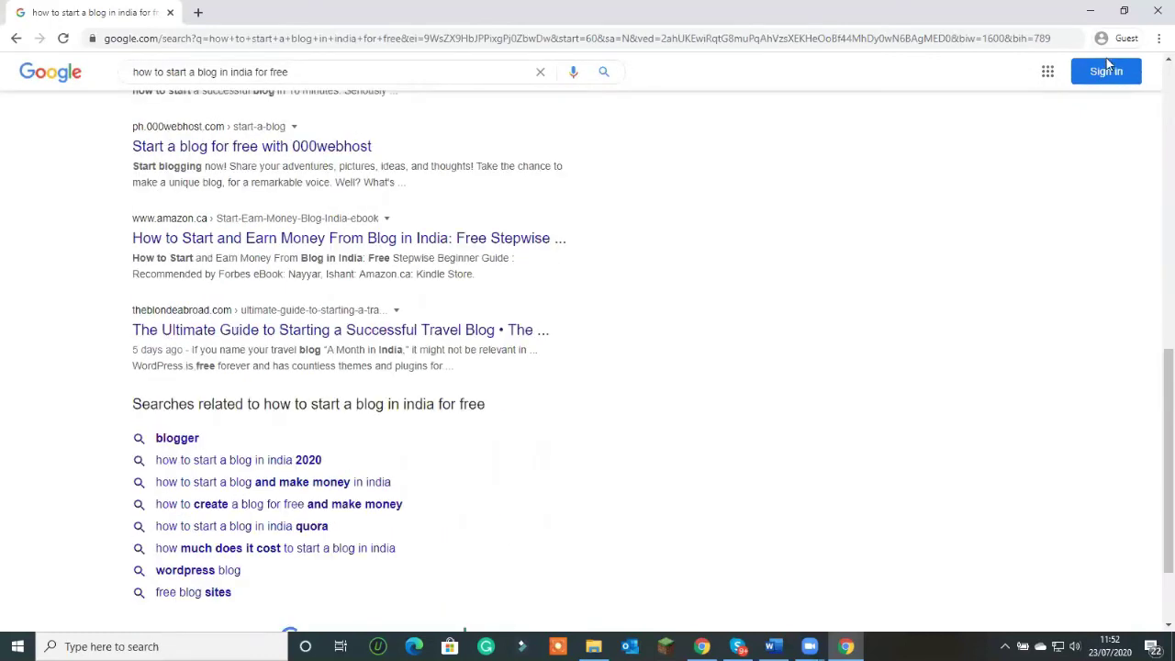
scroll(448, 587, down, 2)
click(411, 546)
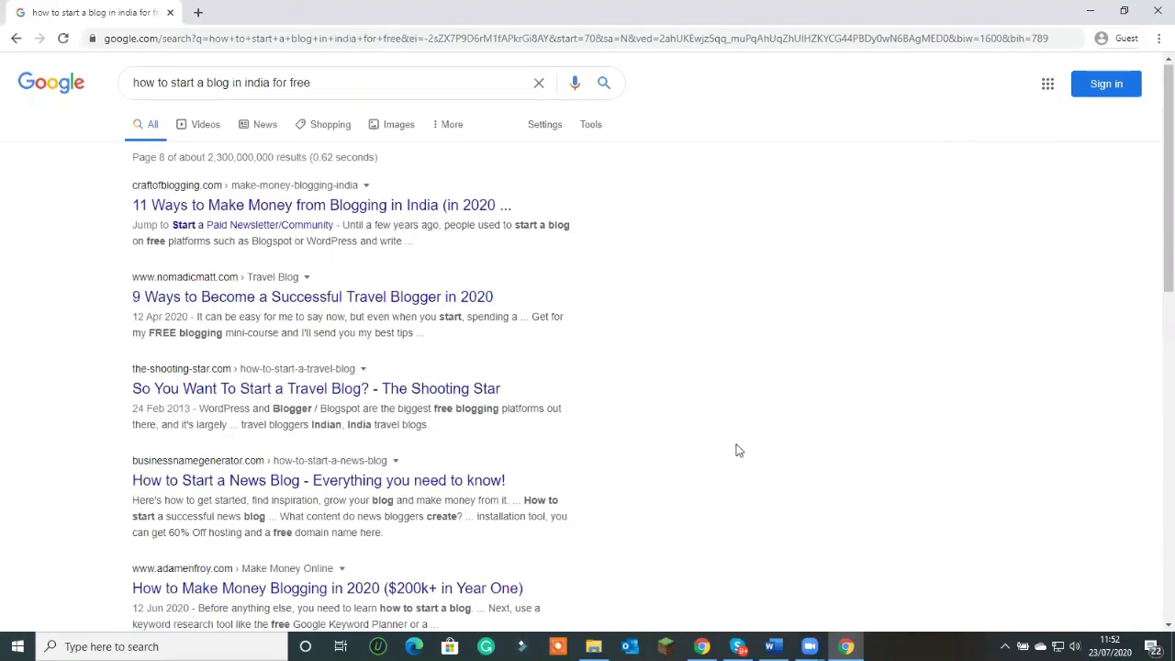
scroll(734, 448, down, 6)
click(1155, 11)
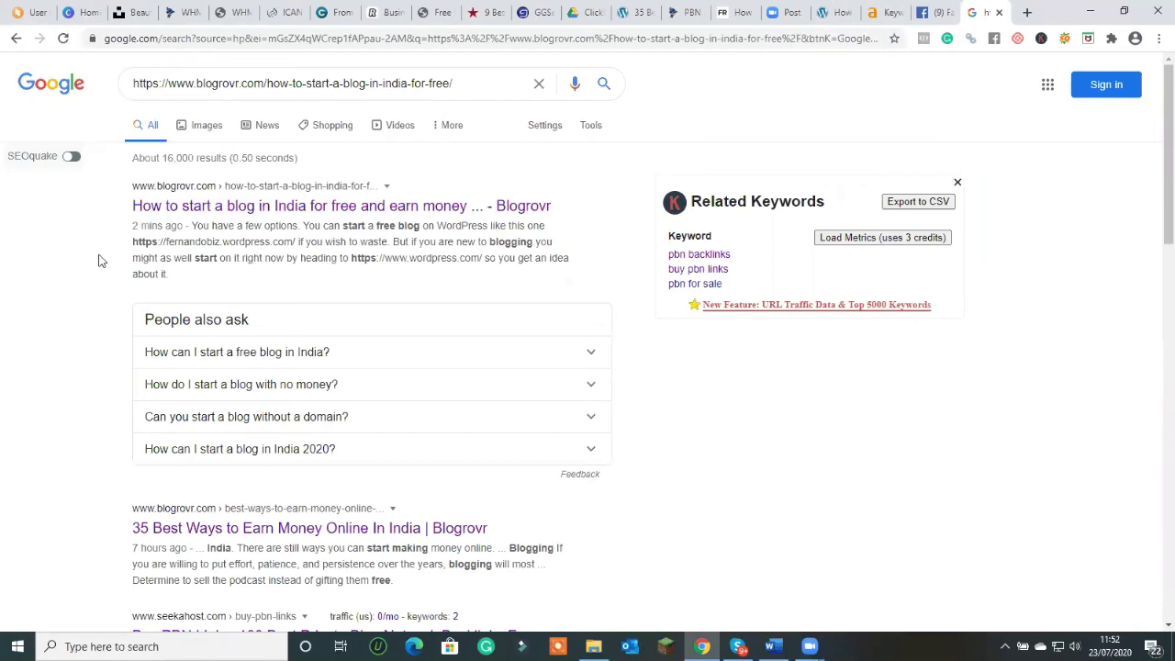
Step: Look over the post's Google listing and the results below it in the URL search
scroll(119, 184, down, 1)
drag(128, 224, 86, 425)
click(87, 452)
scroll(183, 303, up, 1)
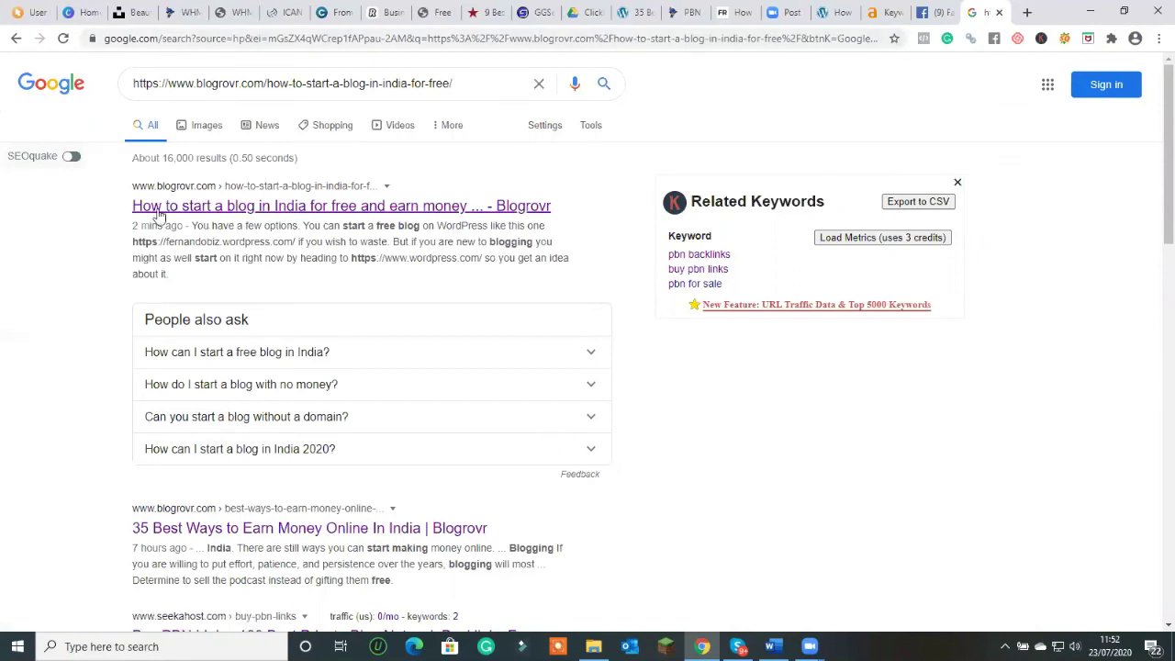
Step: Open the live post in the WordPress editor and go to its SEO title and description settings
click(837, 12)
click(285, 64)
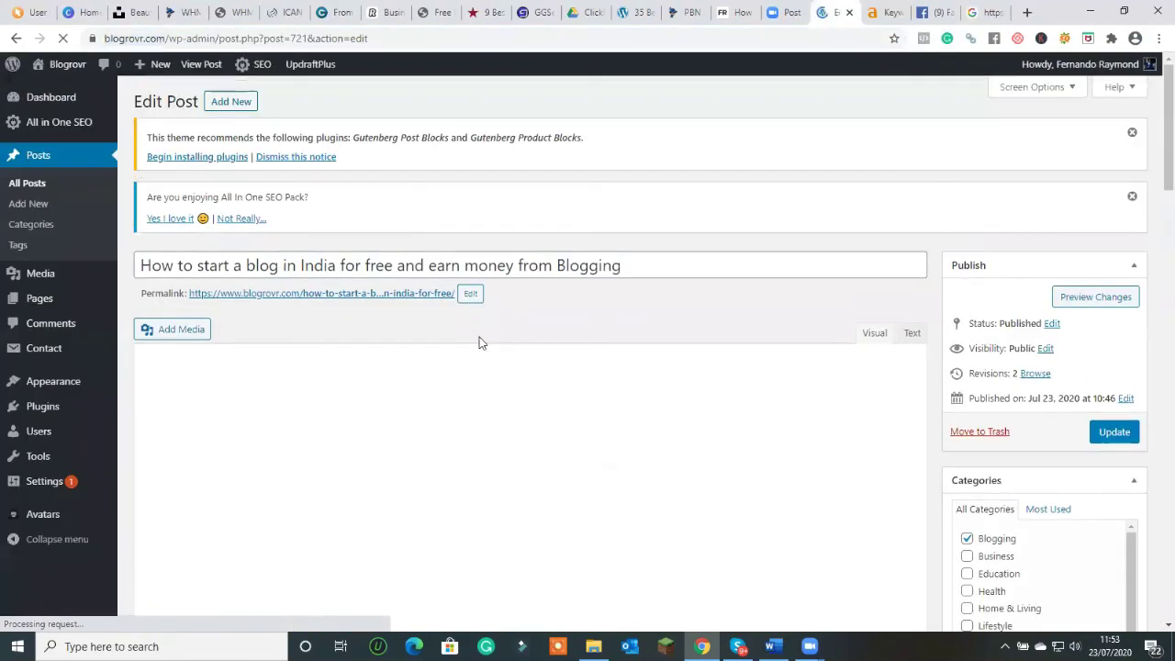
drag(1161, 149, 1155, 465)
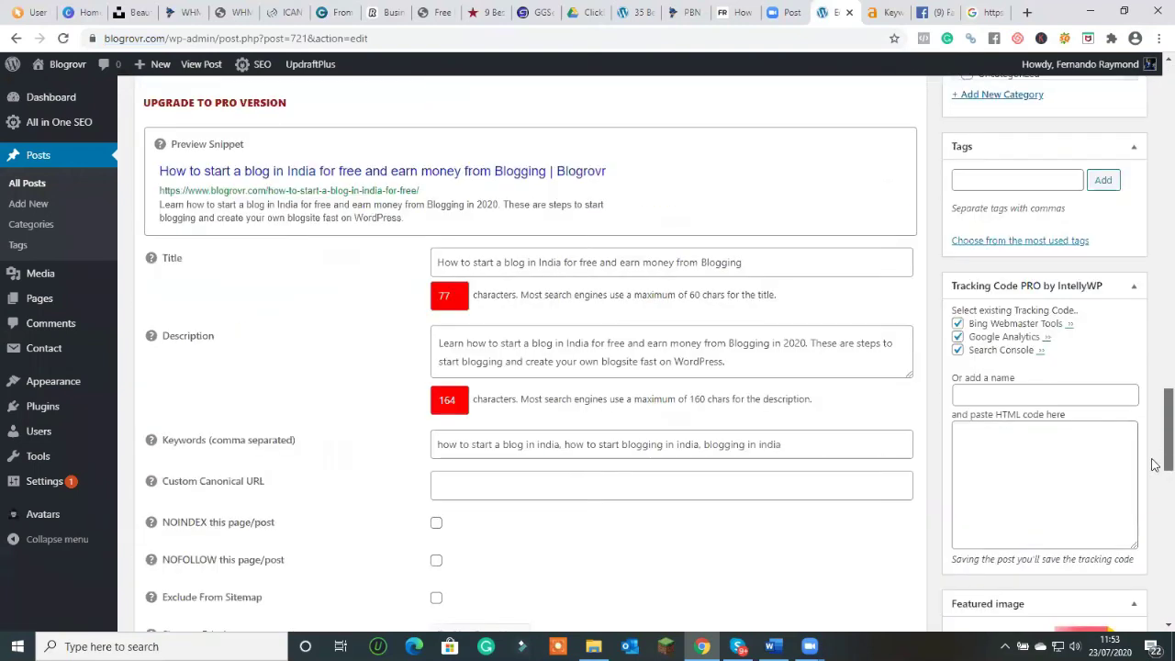
Step: Capitalise the opening words of the SEO title so it begins "How To Start A Blog In India"
click(466, 262)
key(BackSpace)
text(T)
key(BackSpace)
text(S)
key(Right)
key(Right)
key(Right)
key(Right)
key(Right)
key(Delete)
text(A)
key(Right)
key(Delete)
text(B)
key(Right)
key(Right)
key(Right)
key(Right)
key(Delete)
text(I)
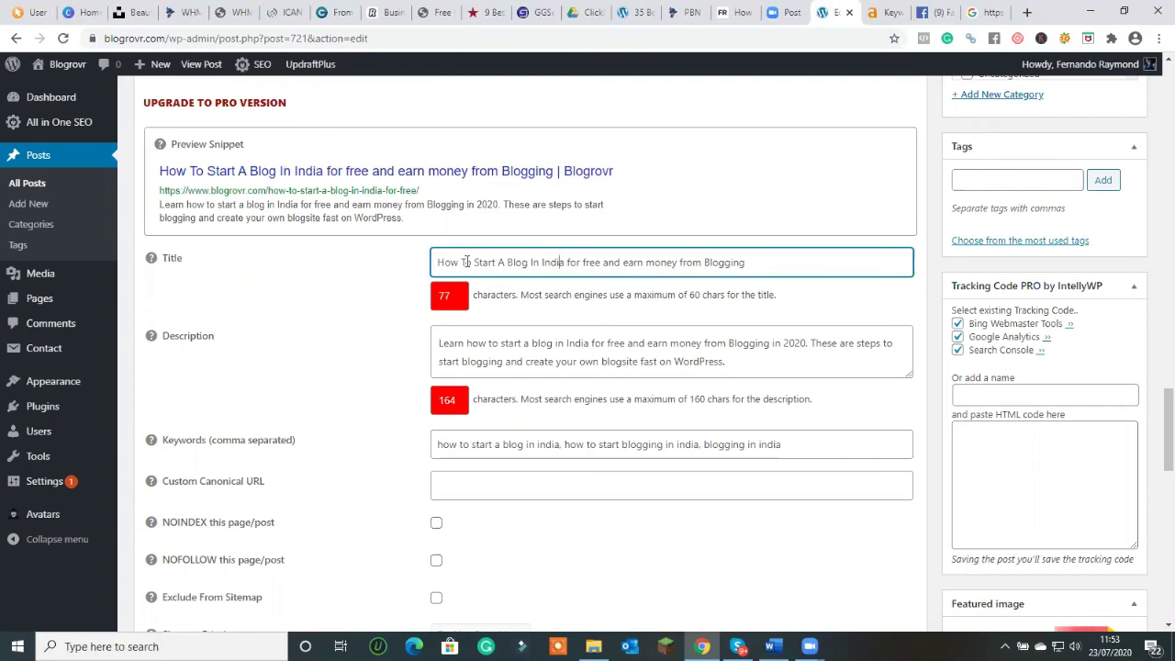
Step: Capitalise the word "Free" in the SEO title
key(Right)
key(Right)
key(Right)
key(Right)
key(Right)
key(Delete)
text(F)
Step: Capitalise "Earn" and "Money" in the SEO title, leaving "from Blogging" as written
key(Right)
key(Right)
key(Right)
key(Right)
key(Right)
key(Right)
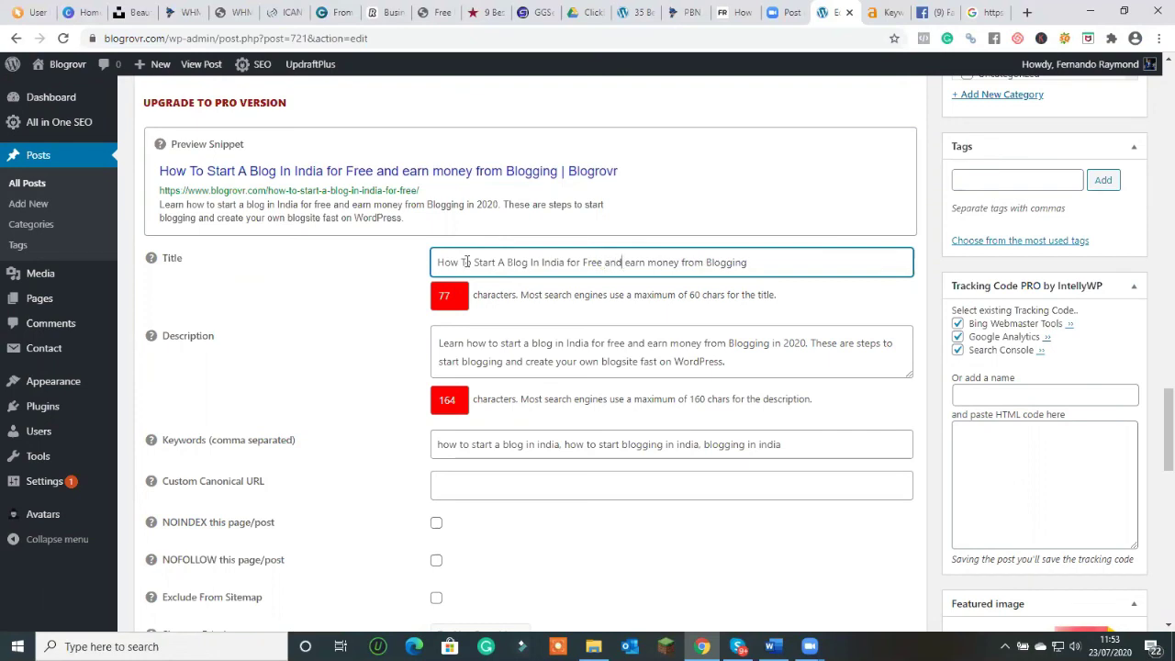
key(Delete)
text(E)
key(Right)
key(Right)
key(Delete)
text(M)
key(Right)
key(Right)
key(Right)
key(Right)
key(Right)
key(Right)
key(Right)
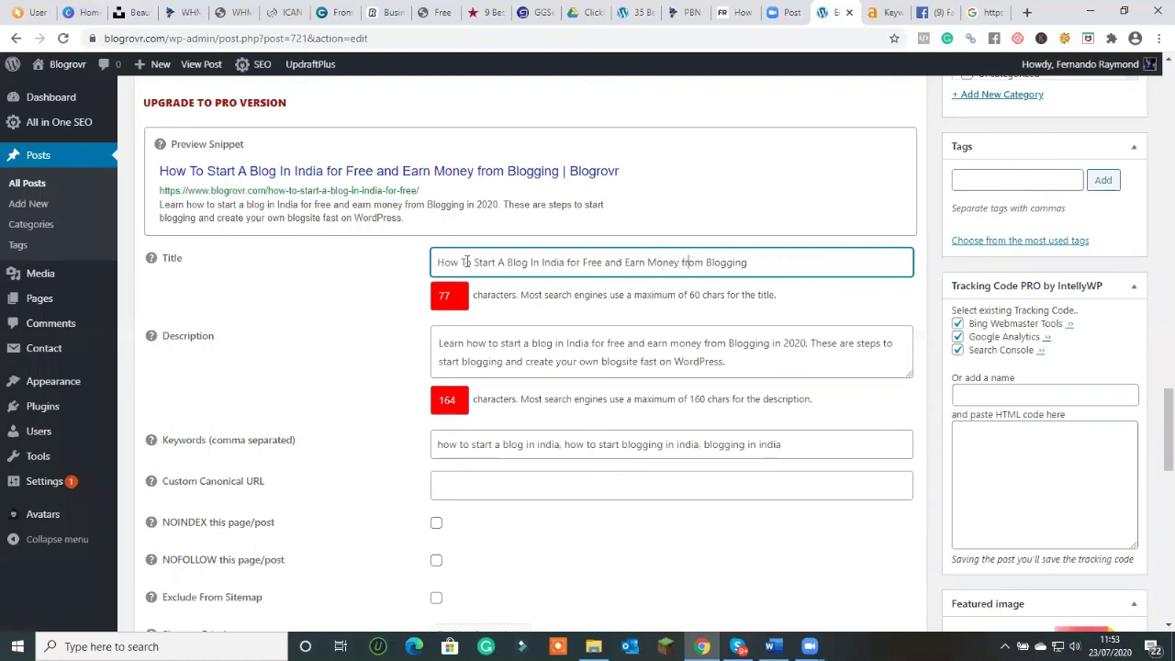
click(532, 262)
key(Delete)
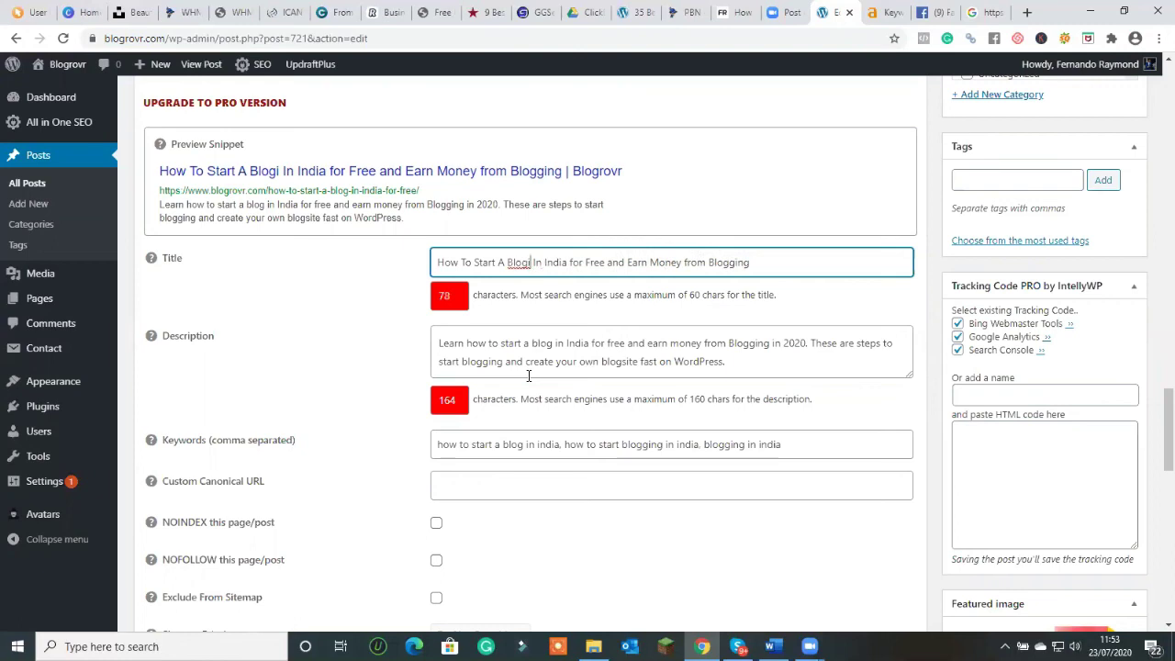
key(BackSpace)
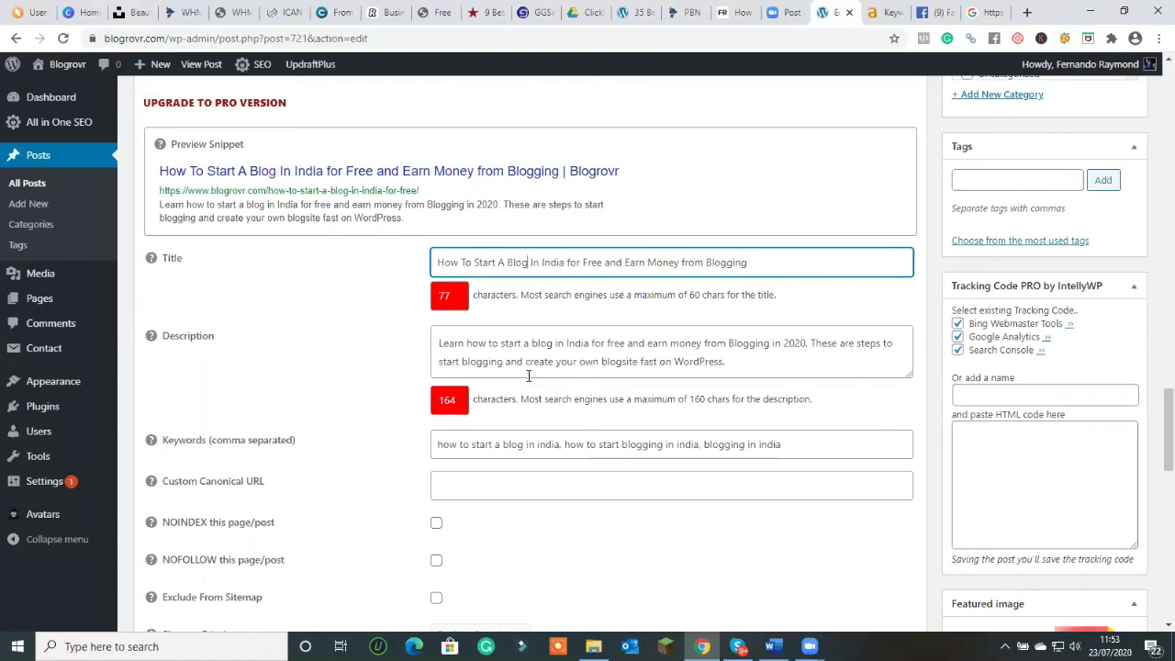
Step: Update the post with the revised SEO title and open its live page
scroll(936, 457, up, 3)
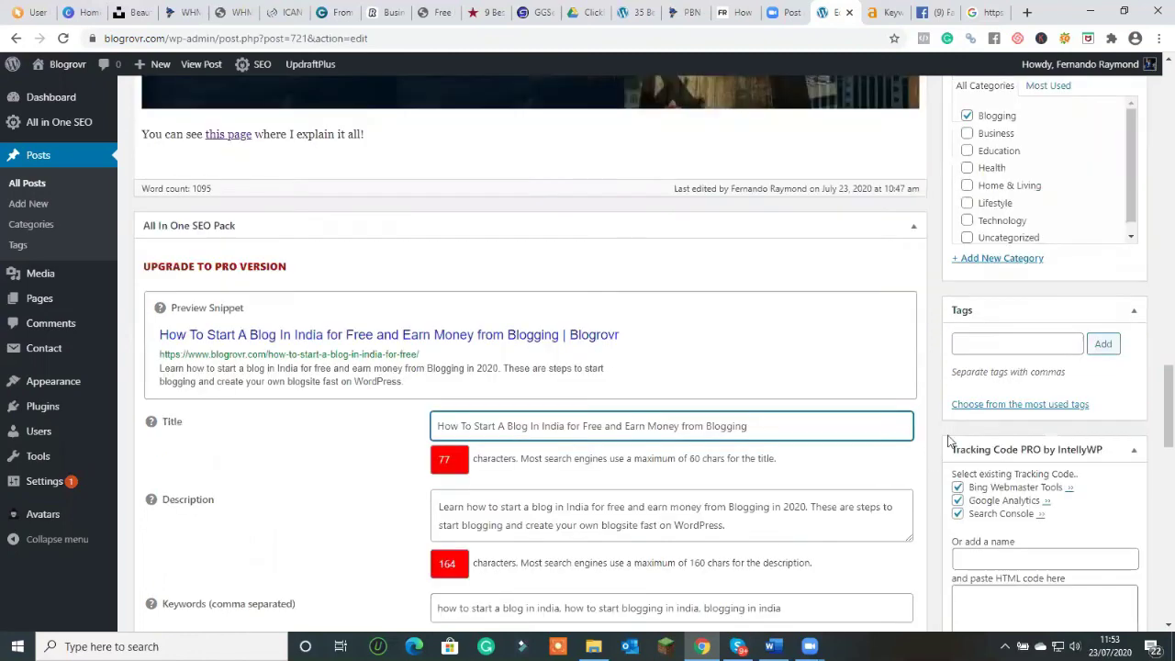
click(1105, 143)
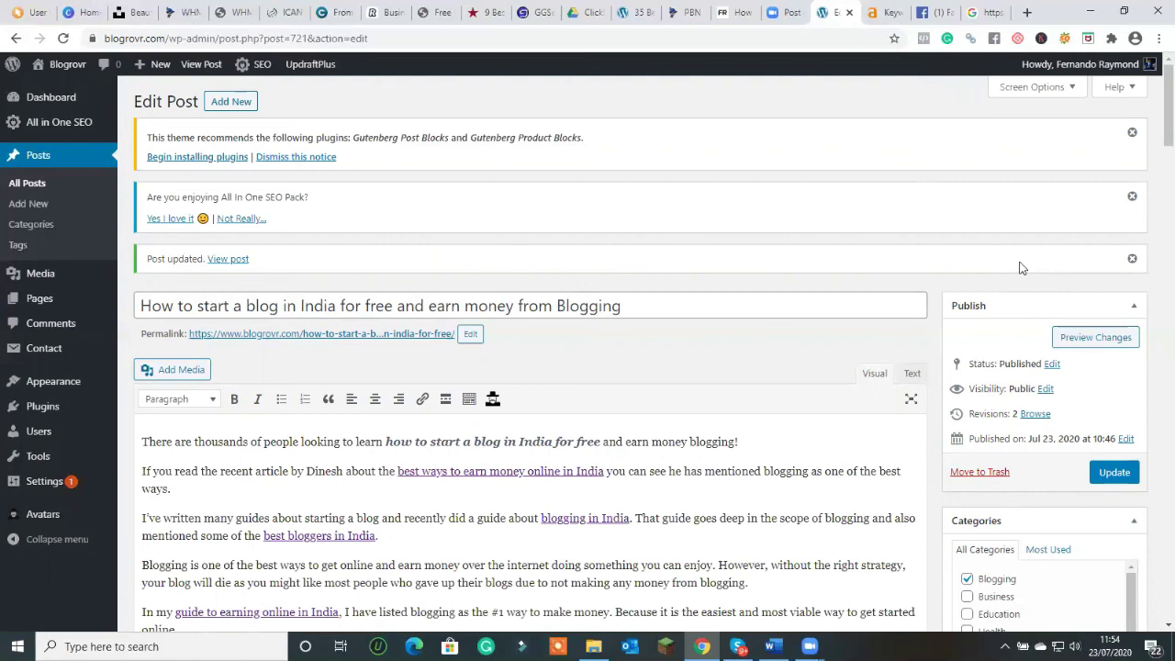
click(227, 260)
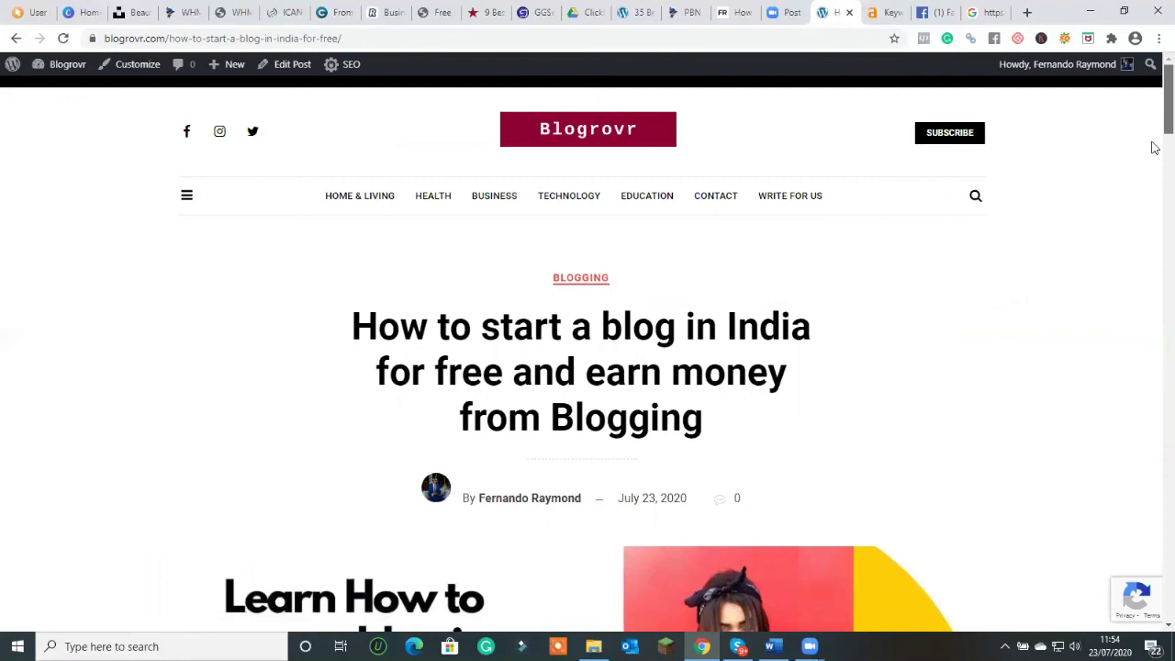
Step: Look over the live post's heading, featured image and introductory paragraphs with their links
scroll(1153, 147, down, 5)
scroll(1153, 179, down, 5)
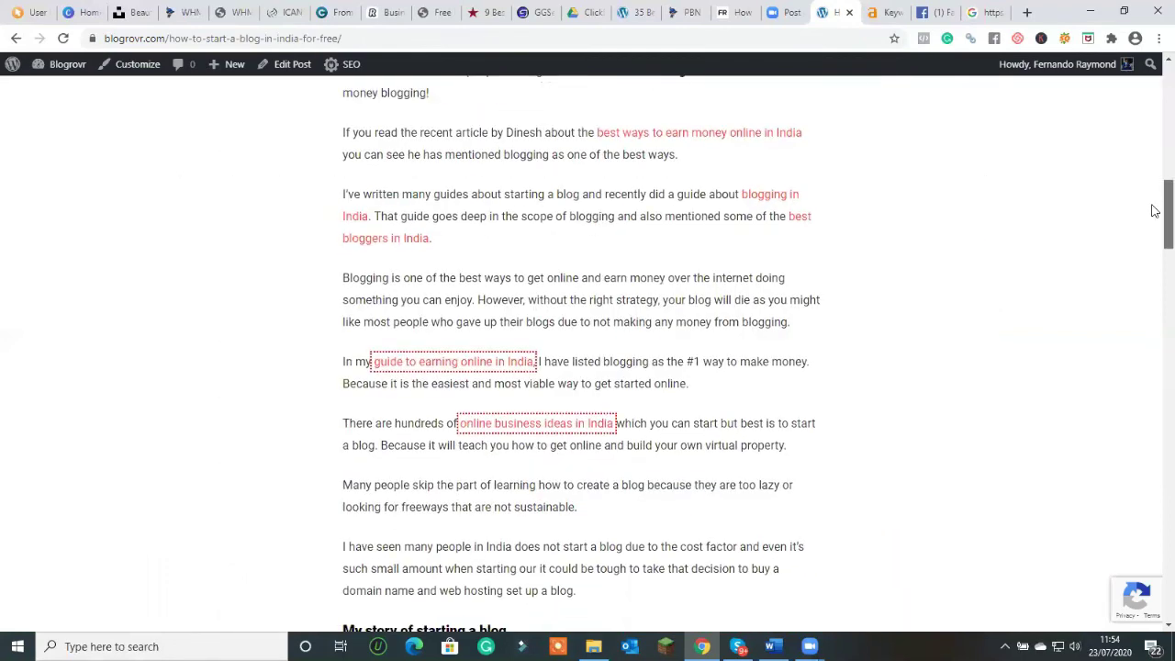
scroll(1154, 203, up, 1)
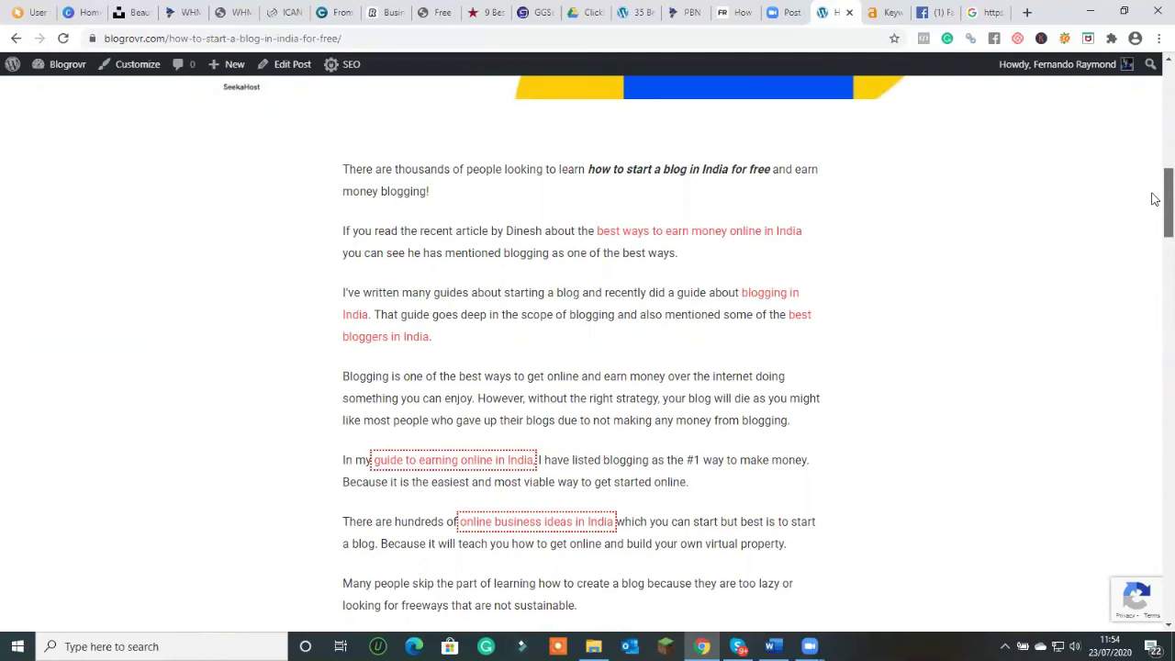
scroll(1154, 199, up, 4)
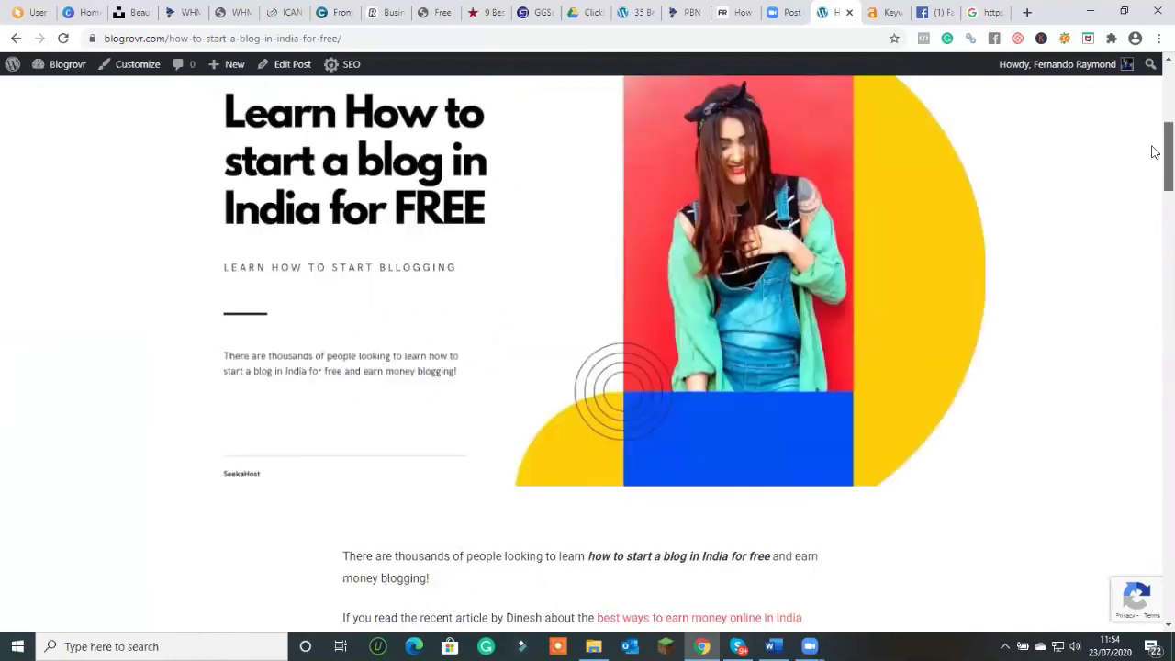
scroll(1154, 154, down, 1)
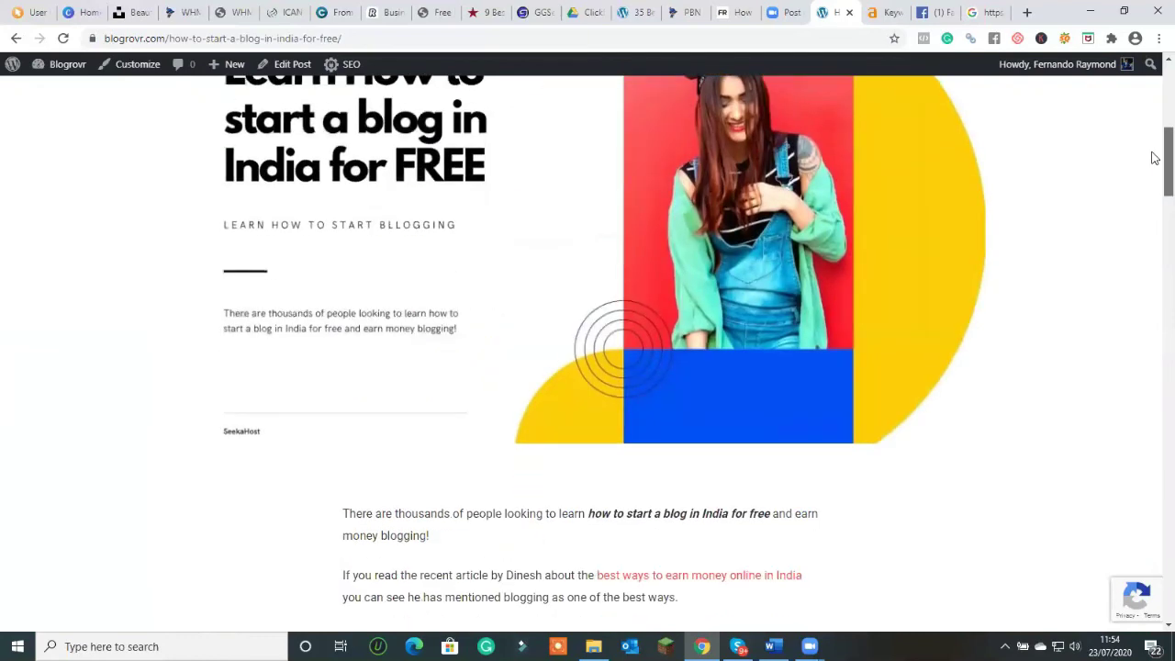
scroll(1154, 197, down, 5)
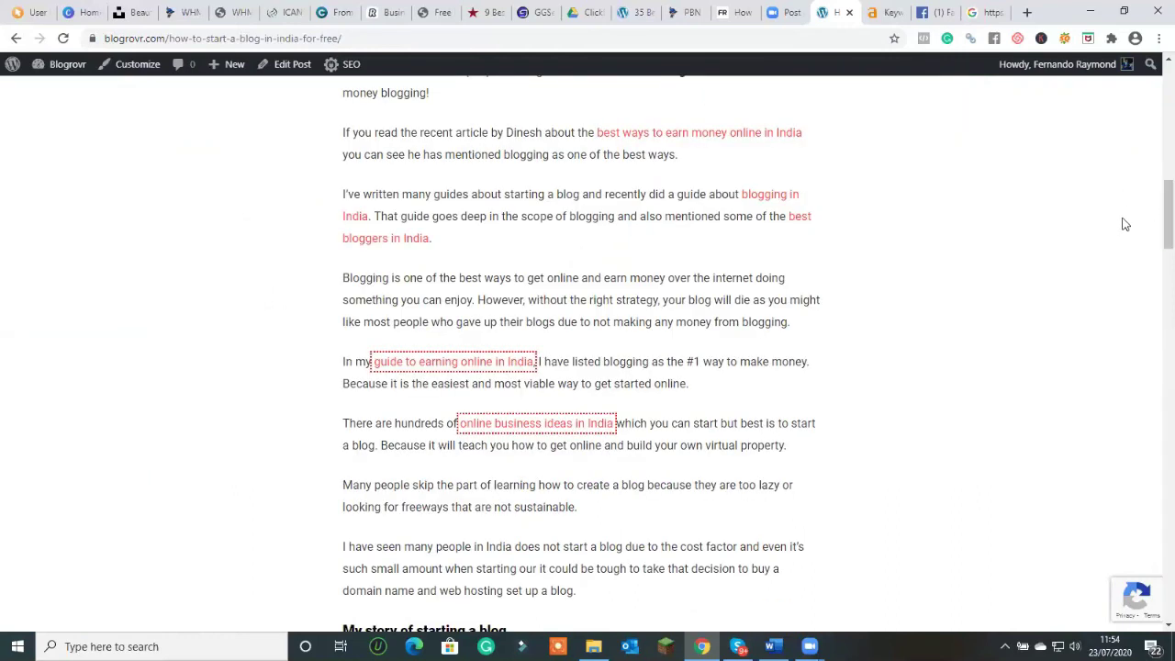
scroll(1151, 191, up, 6)
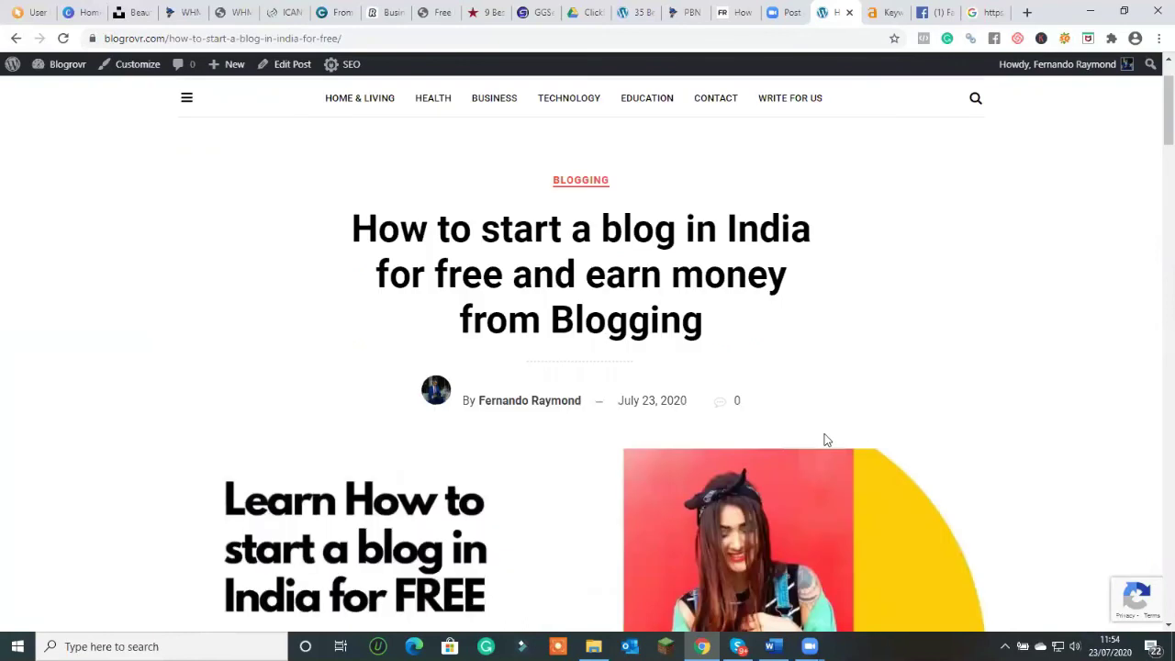
scroll(606, 275, up, 2)
Step: Go to the Blogrovr home page and open the post on starting a blog in India from its listing
click(588, 131)
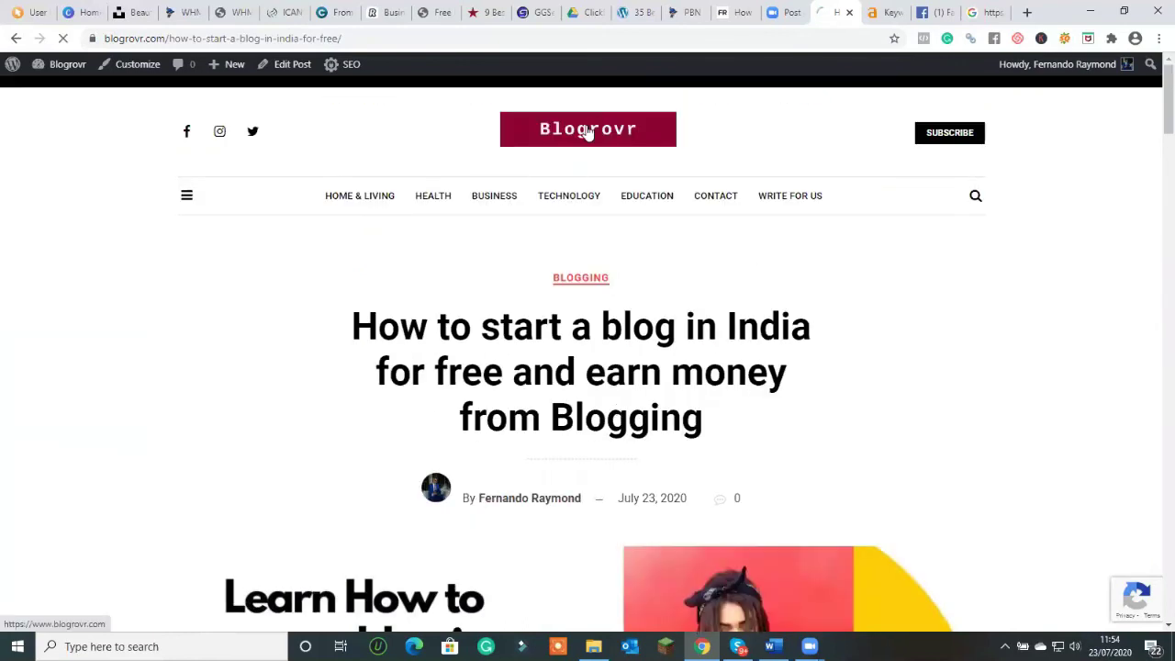
scroll(624, 459, down, 5)
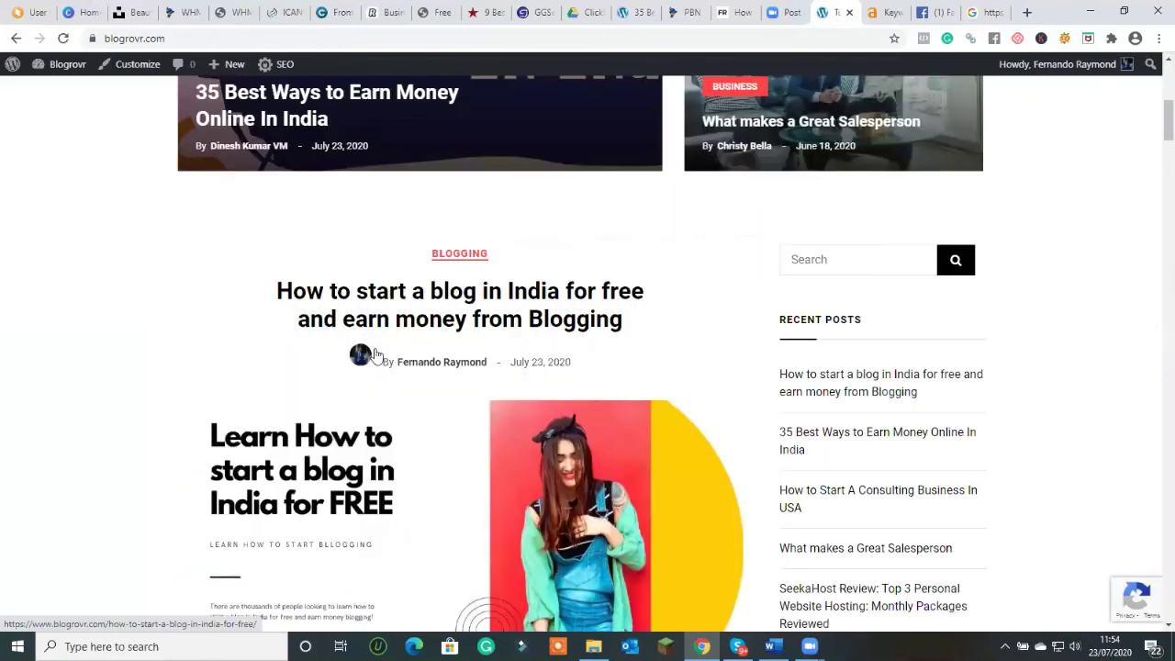
click(399, 322)
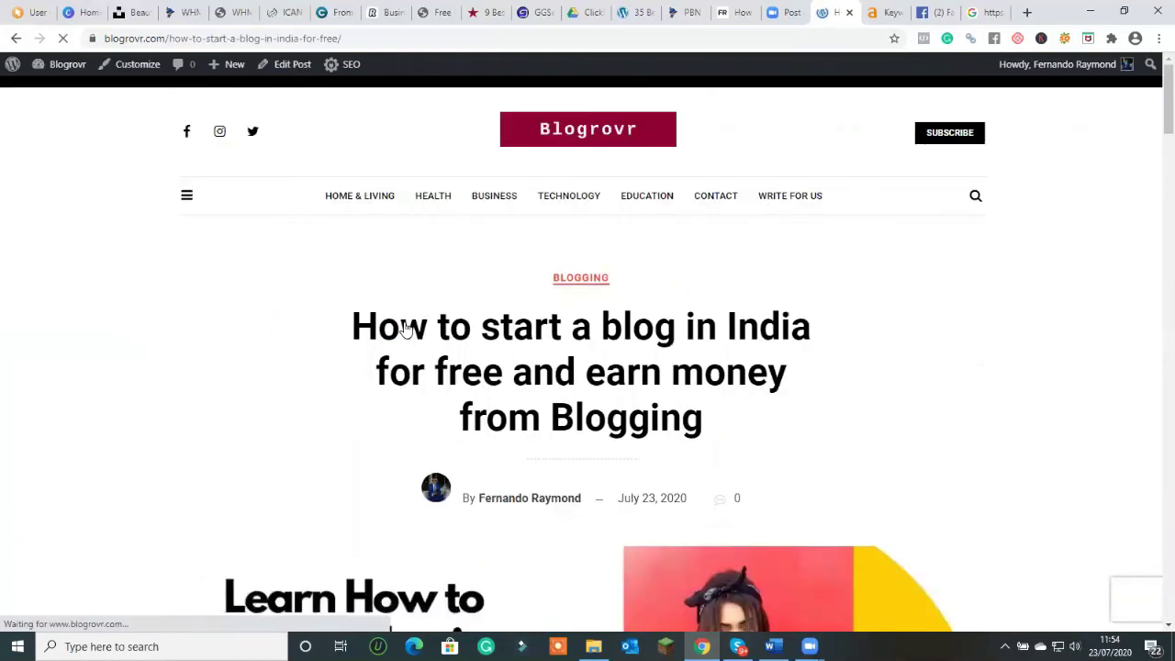